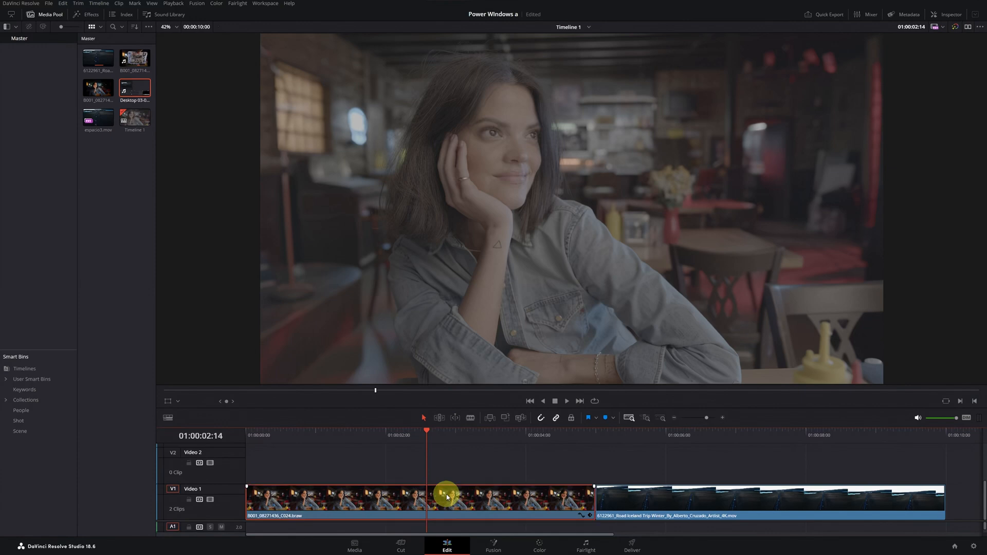
# On the Color page, add a node in parallel with node 01 and open node 01's power window controls.
pyautogui.click(537, 546)
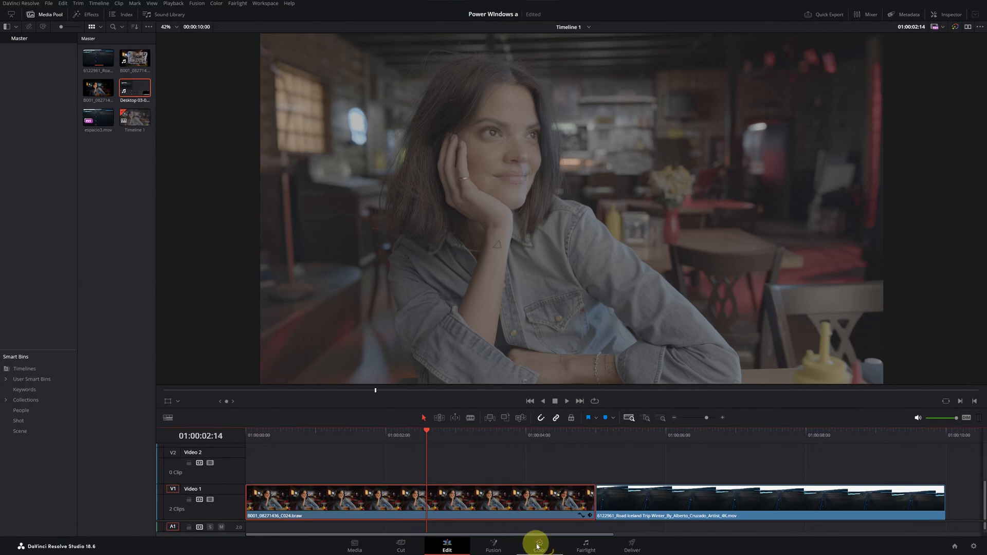
pyautogui.click(538, 545)
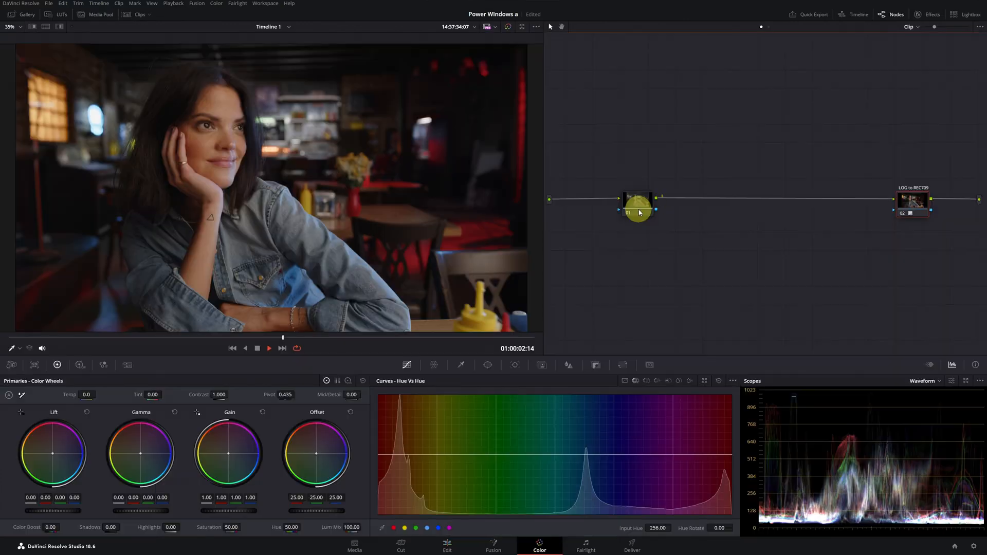
pyautogui.rightClick(638, 209)
pyautogui.moveTo(661, 247)
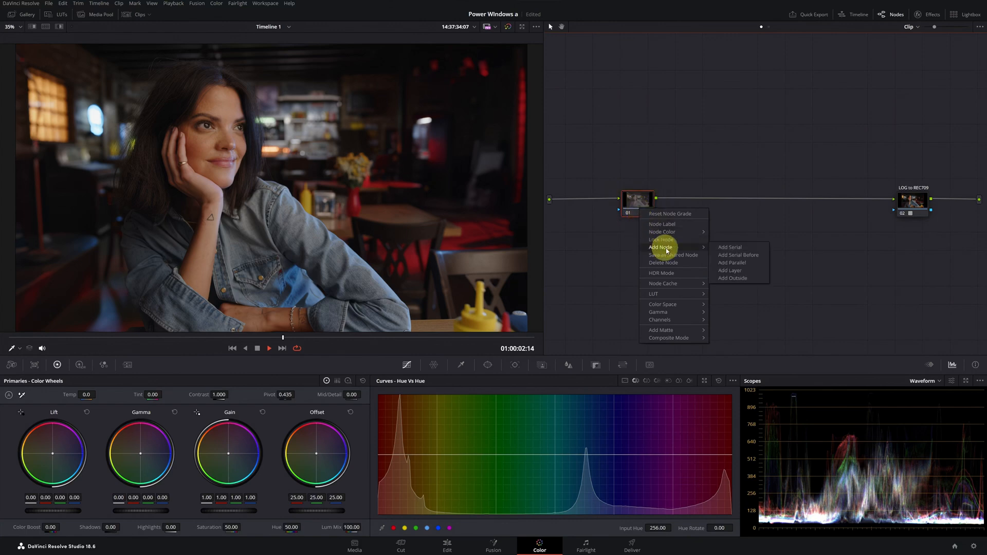
pyautogui.click(729, 263)
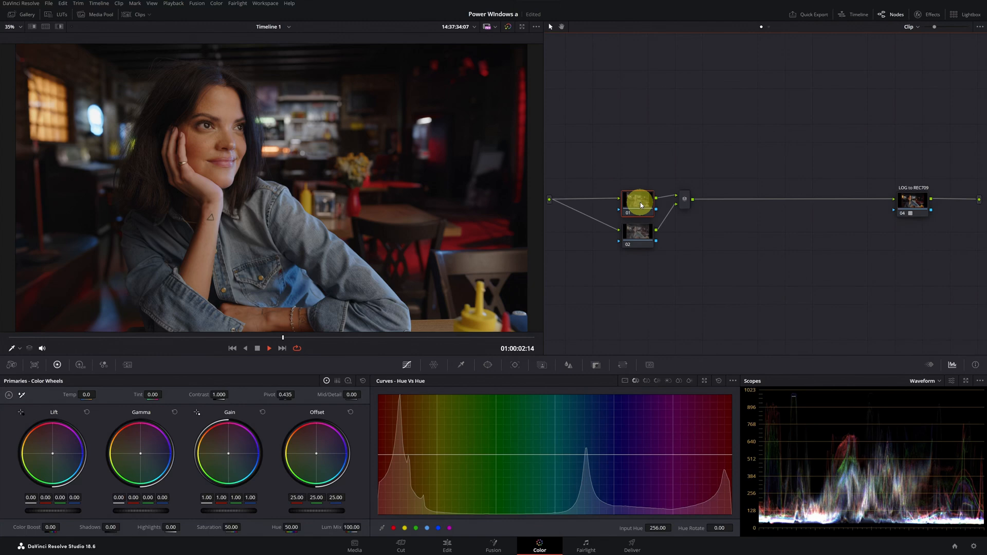
pyautogui.click(488, 366)
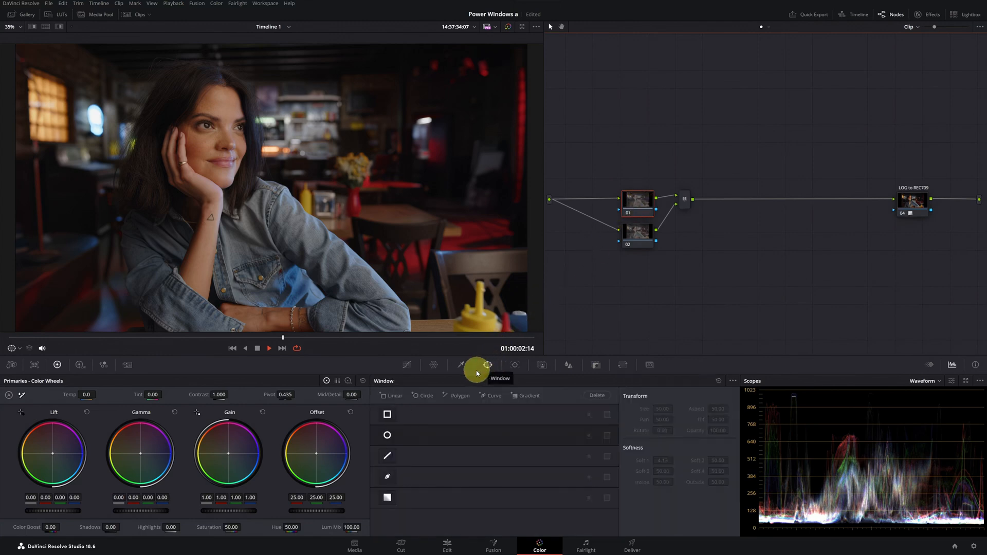
# Try the rectangle, circle, polygon and curve windows on node 01, turning each one off again.
pyautogui.click(387, 413)
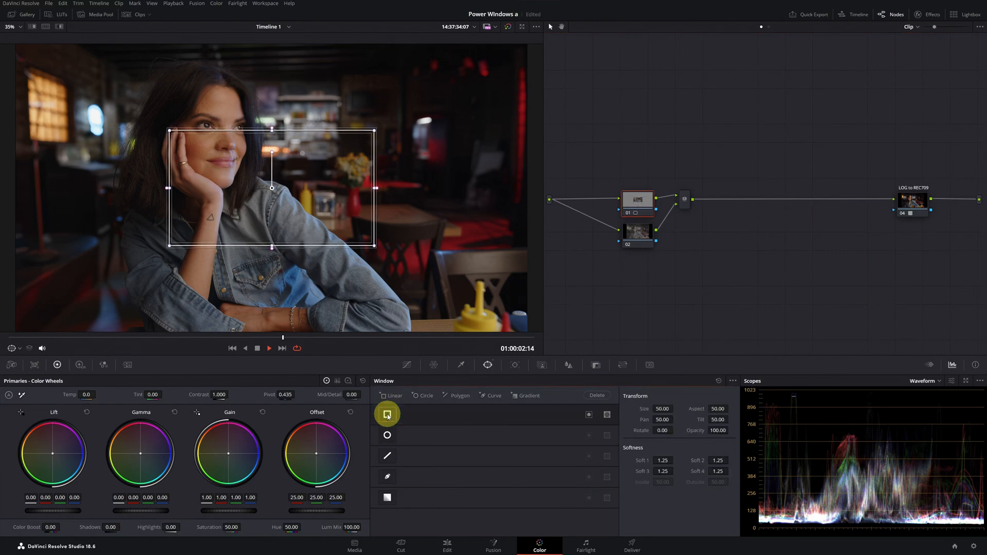
pyautogui.click(387, 434)
pyautogui.click(387, 455)
pyautogui.click(387, 476)
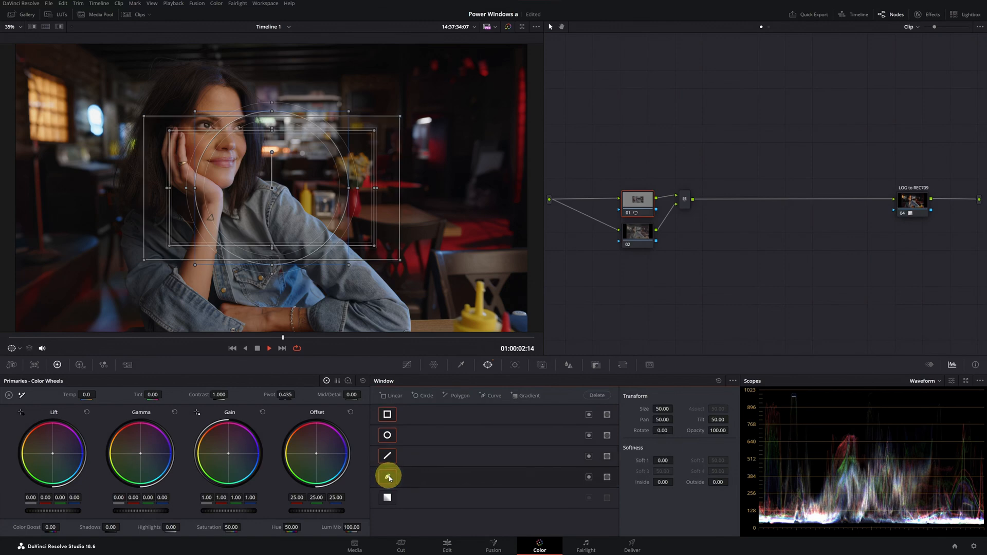
pyautogui.click(388, 476)
pyautogui.click(388, 457)
pyautogui.click(388, 435)
pyautogui.click(388, 415)
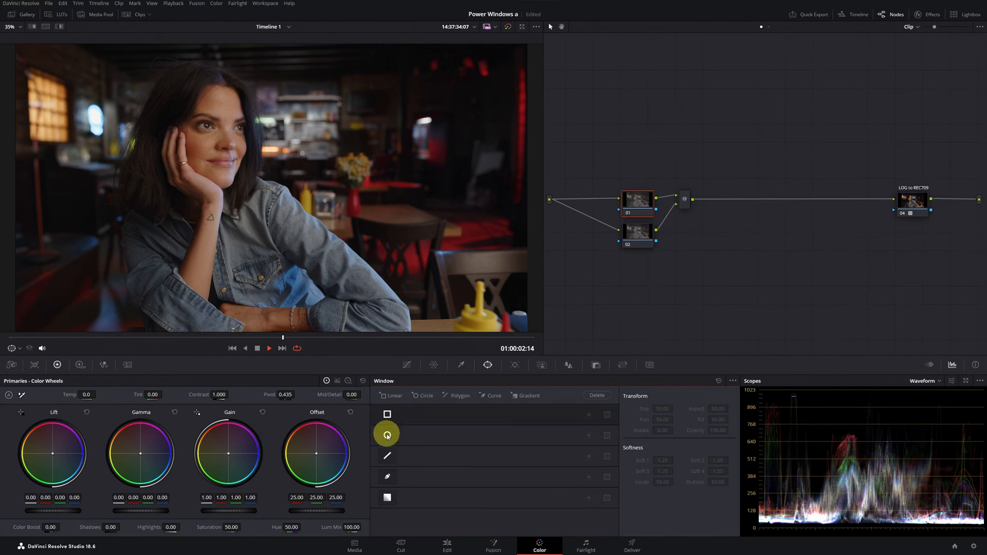
# Add a circle window around the woman on node 01, about size 29.7, aspect 70.2, rotation 37.2 and softness 48.3.
pyautogui.click(387, 435)
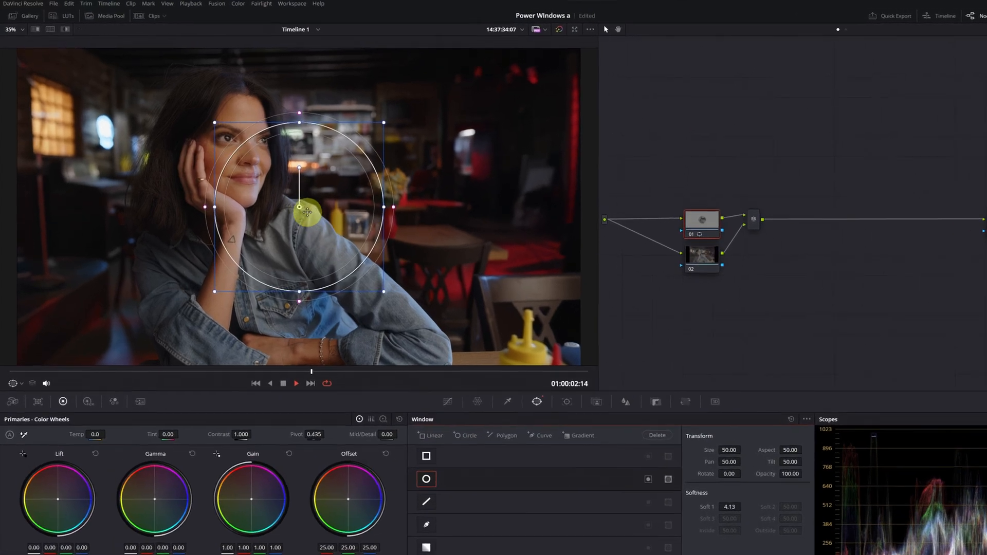
pyautogui.moveTo(275, 190); pyautogui.dragTo(203, 148)
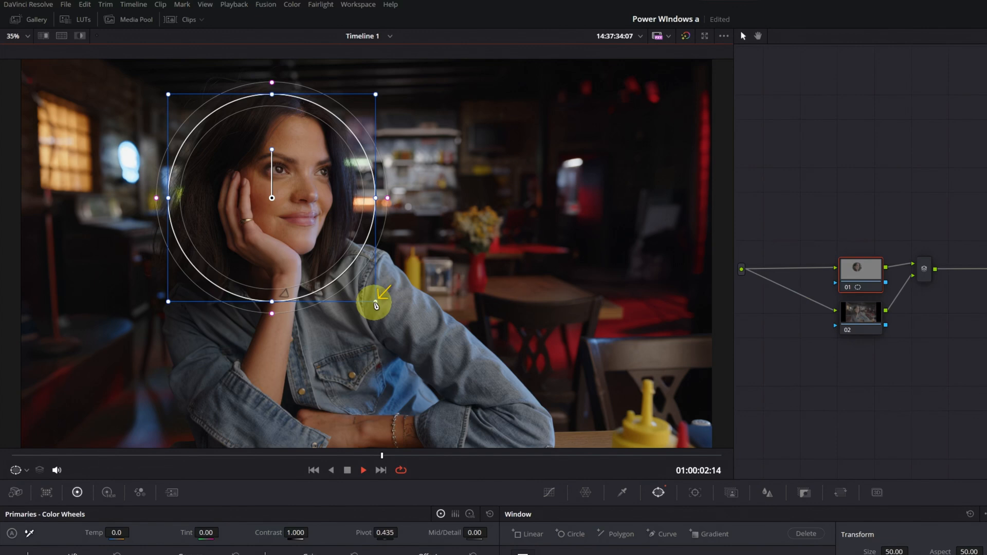
pyautogui.moveTo(376, 305); pyautogui.dragTo(526, 380)
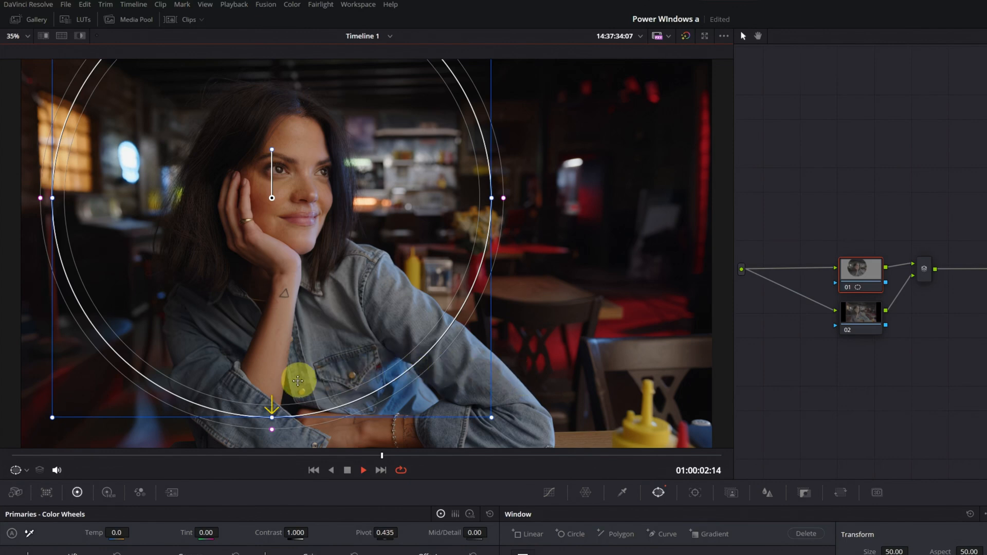
pyautogui.moveTo(271, 416); pyautogui.dragTo(277, 328)
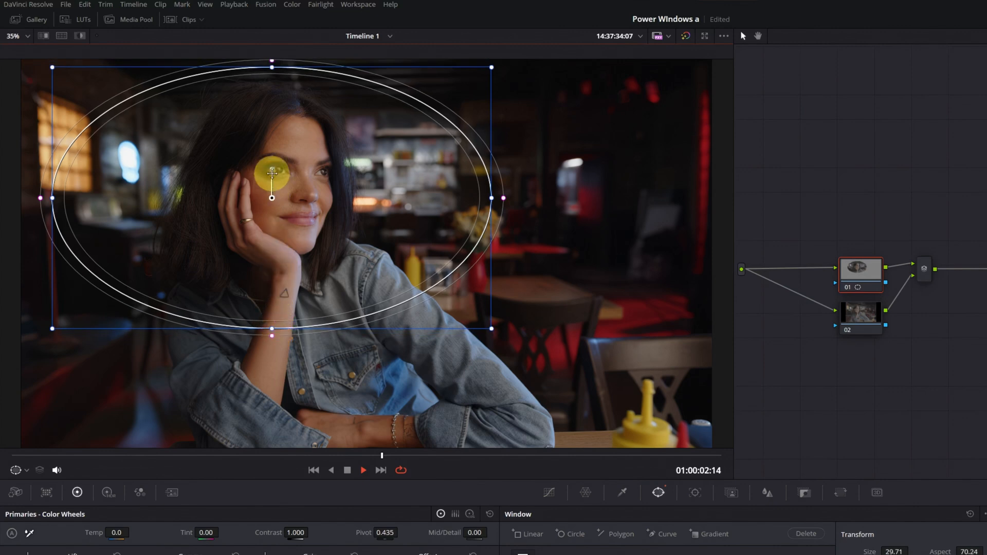
pyautogui.moveTo(271, 170); pyautogui.dragTo(272, 204)
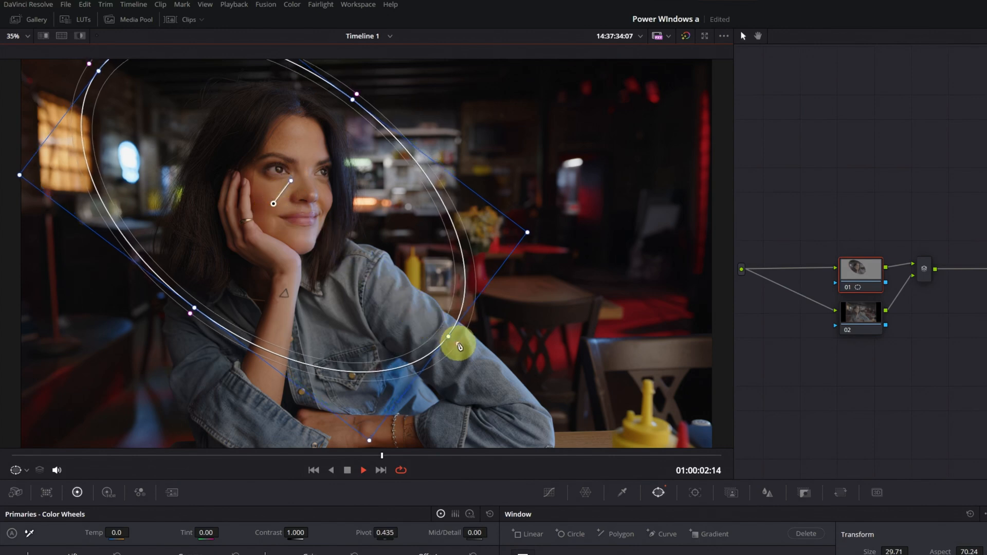
pyautogui.moveTo(459, 346); pyautogui.dragTo(564, 411)
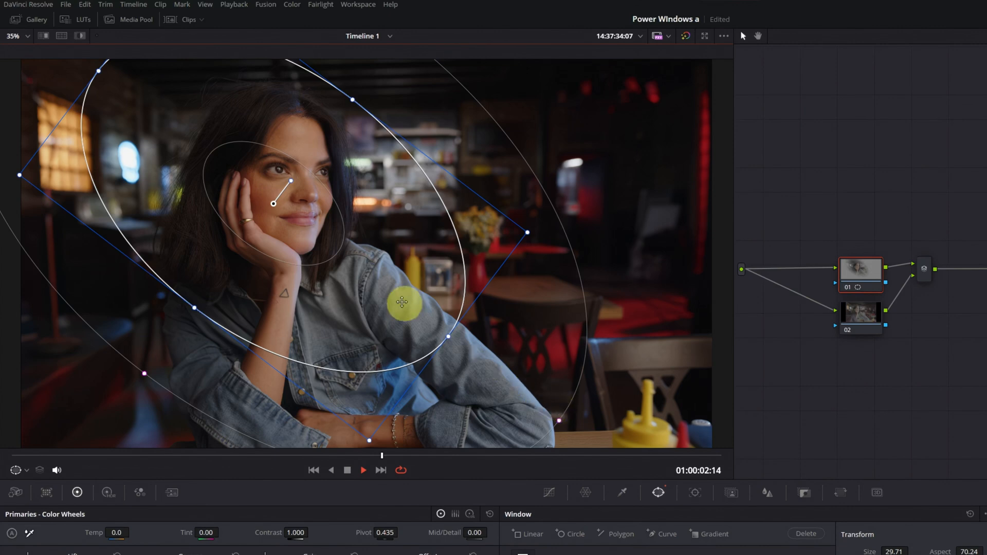
# Check node 01's mask in highlight view, invert the circle window and lower Gamma to -0.04 to darken the surroundings.
pyautogui.click(80, 37)
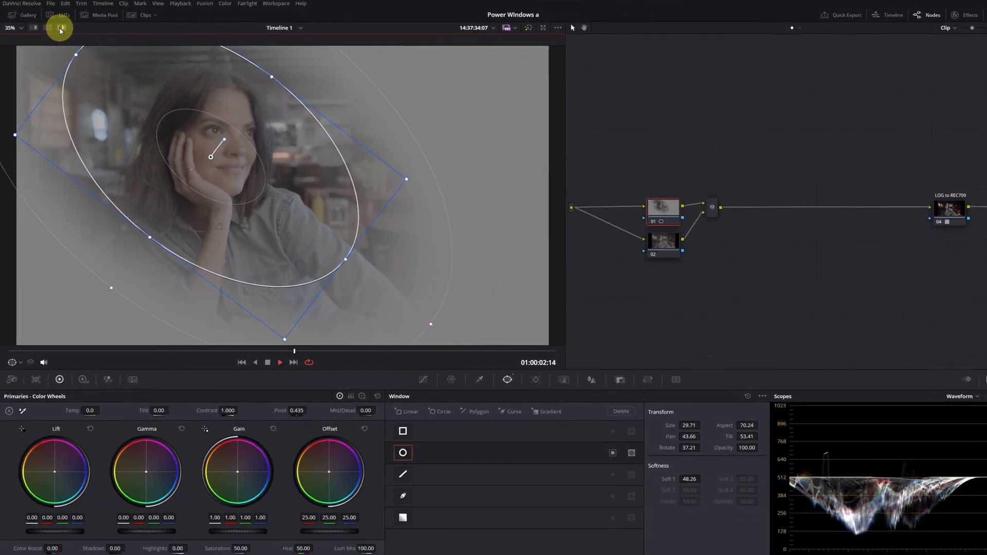
pyautogui.click(72, 33)
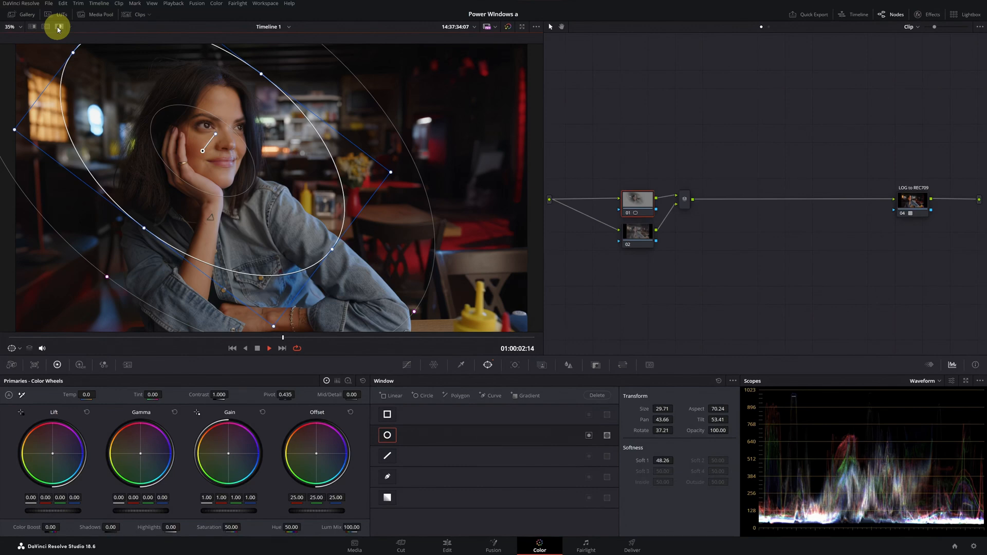
pyautogui.click(589, 436)
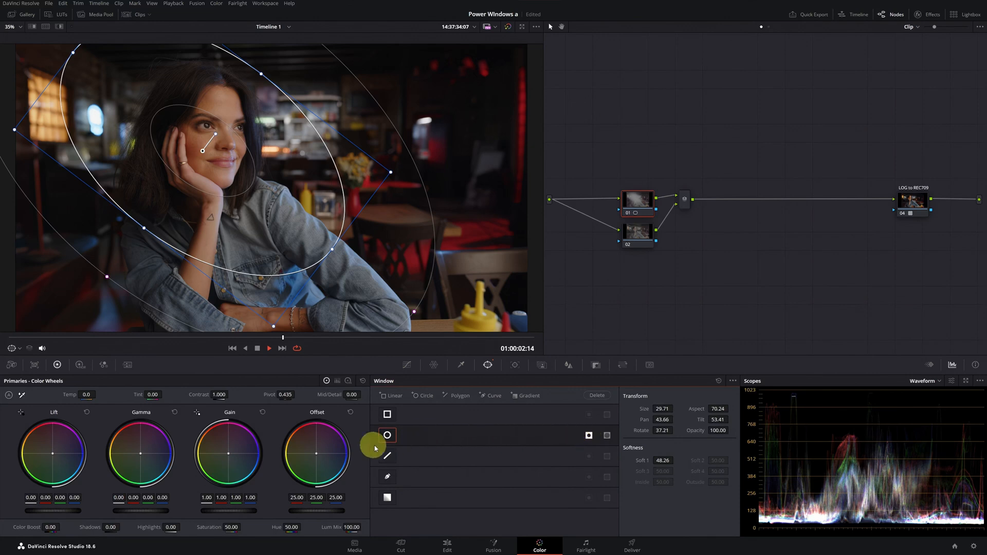
pyautogui.moveTo(136, 510); pyautogui.dragTo(139, 514)
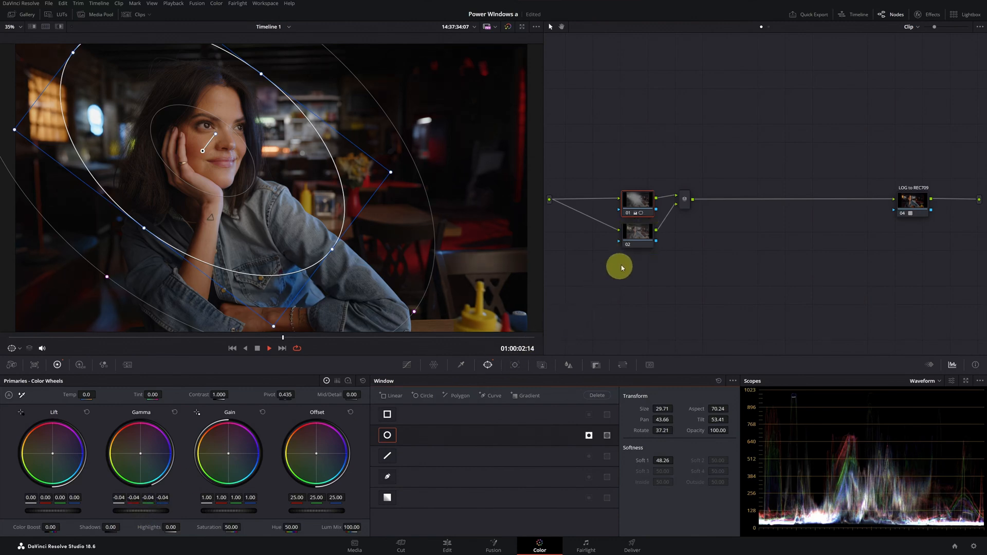
# Add a circle window on node 02 and fit it over the woman's face, about size 29.3, aspect 29.4 and softness 13.8.
pyautogui.click(640, 235)
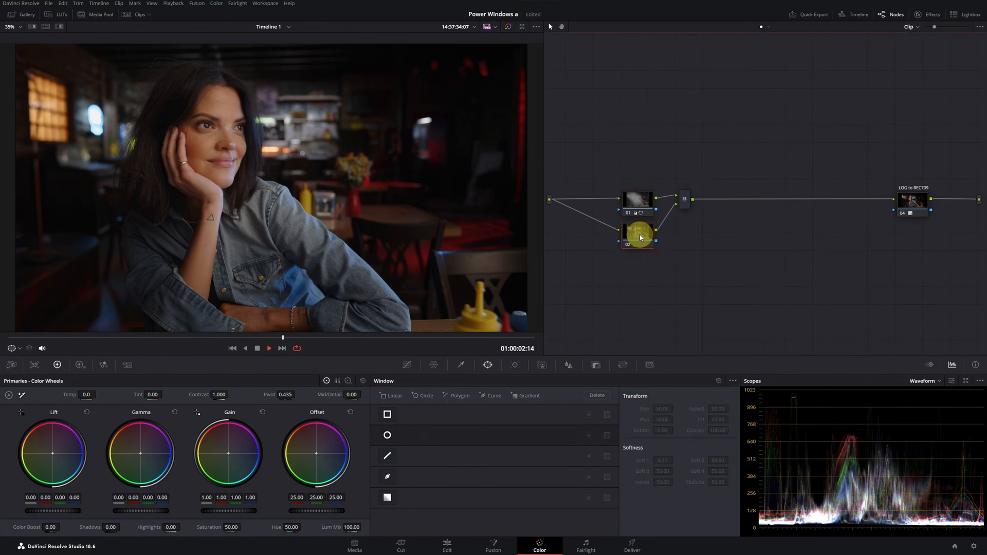
pyautogui.click(387, 436)
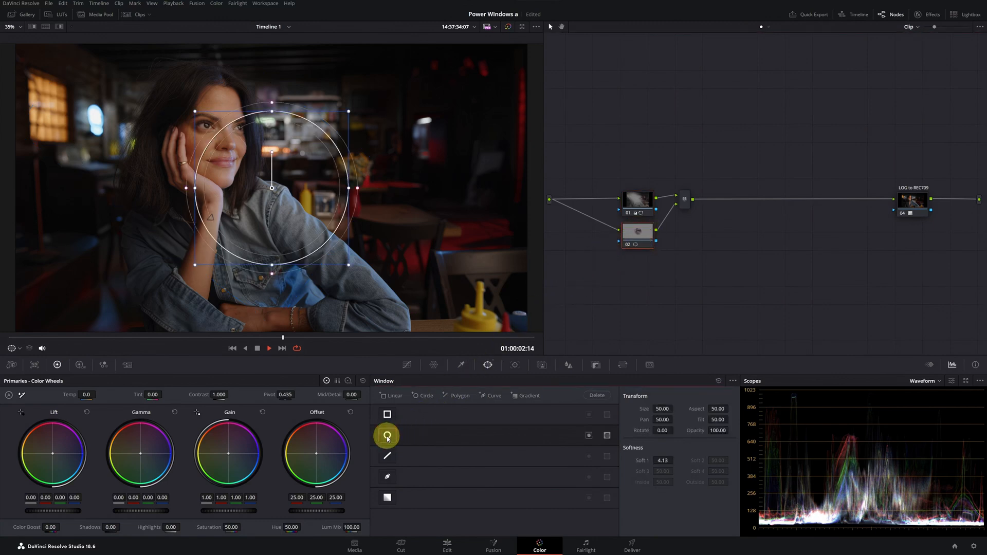
pyautogui.moveTo(273, 188); pyautogui.dragTo(217, 145)
pyautogui.moveTo(292, 147); pyautogui.dragTo(261, 146)
pyautogui.moveTo(260, 220); pyautogui.dragTo(241, 194)
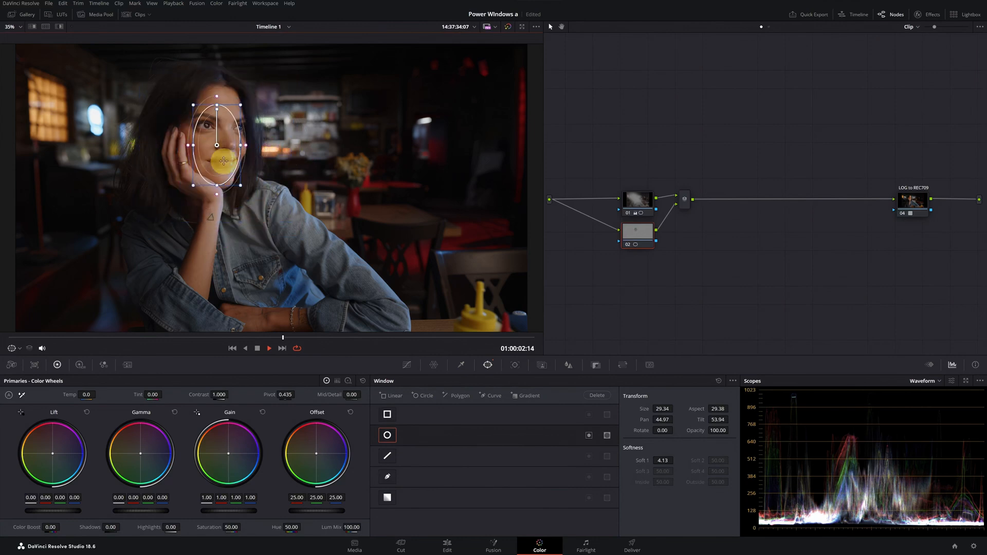
pyautogui.moveTo(216, 148); pyautogui.dragTo(258, 135)
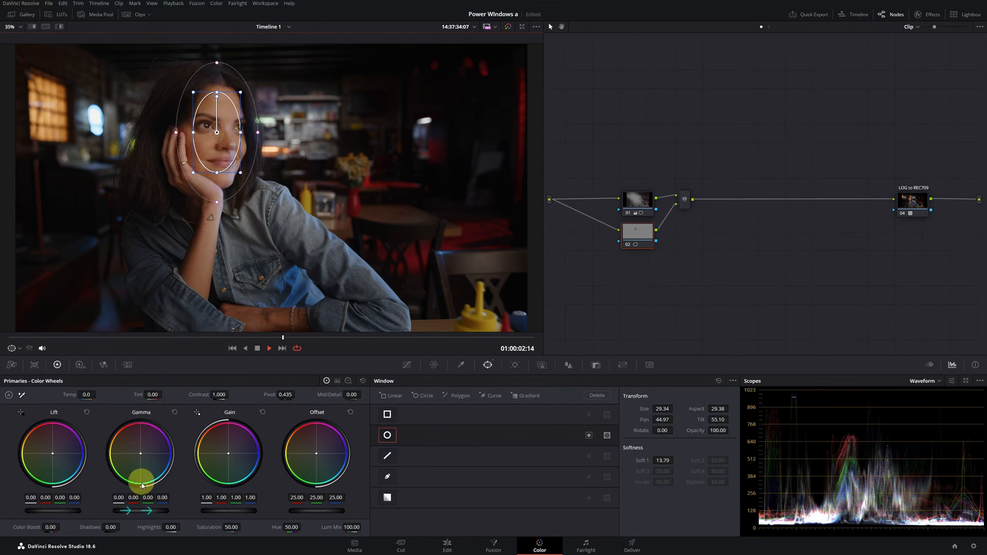
# Grade the face on node 02 with Lift -0.01, Gamma 0.02, Gain 1.01 and Mid/Detail -20.
pyautogui.moveTo(139, 510); pyautogui.dragTo(137, 512)
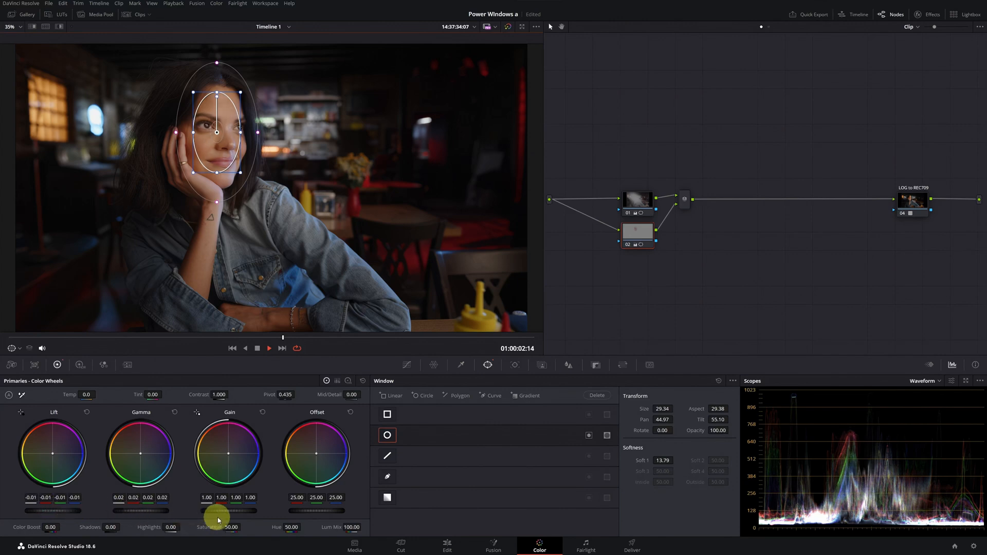
pyautogui.moveTo(233, 511); pyautogui.dragTo(230, 516)
pyautogui.click(352, 395)
pyautogui.click(352, 394)
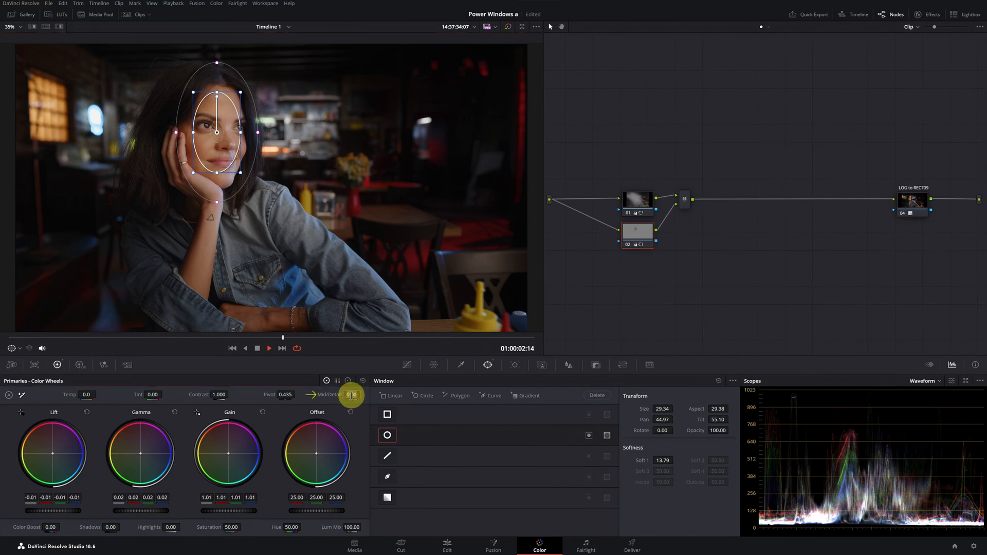
pyautogui.write('-20')
pyautogui.press('Return')
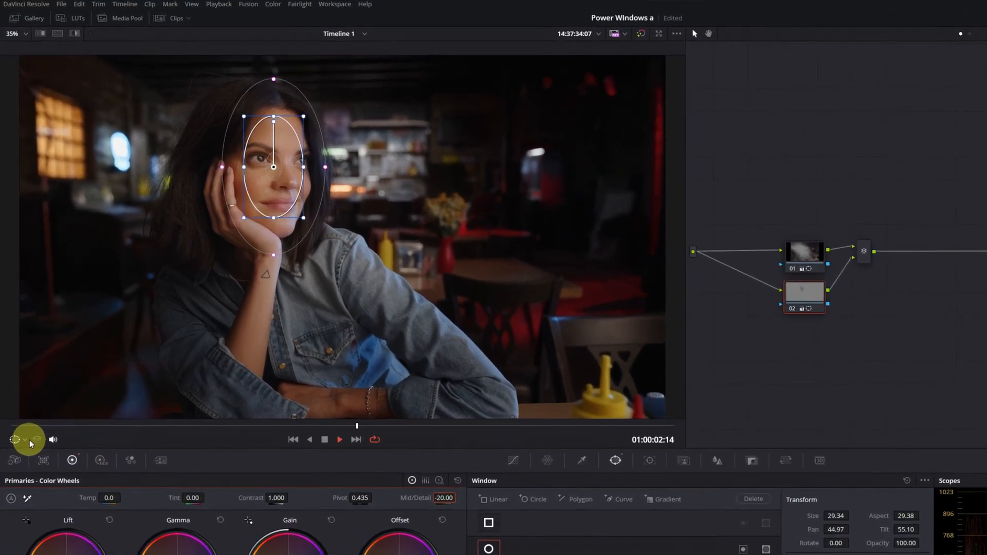
# Hide the window overlay in the viewer and compare the image with the whole grade and the individual nodes bypassed.
pyautogui.click(25, 440)
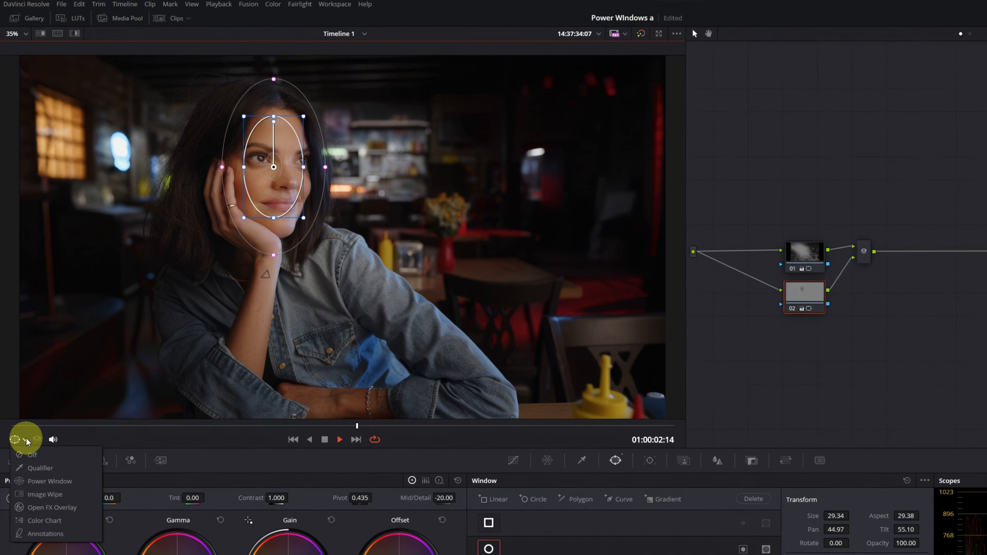
pyautogui.click(30, 454)
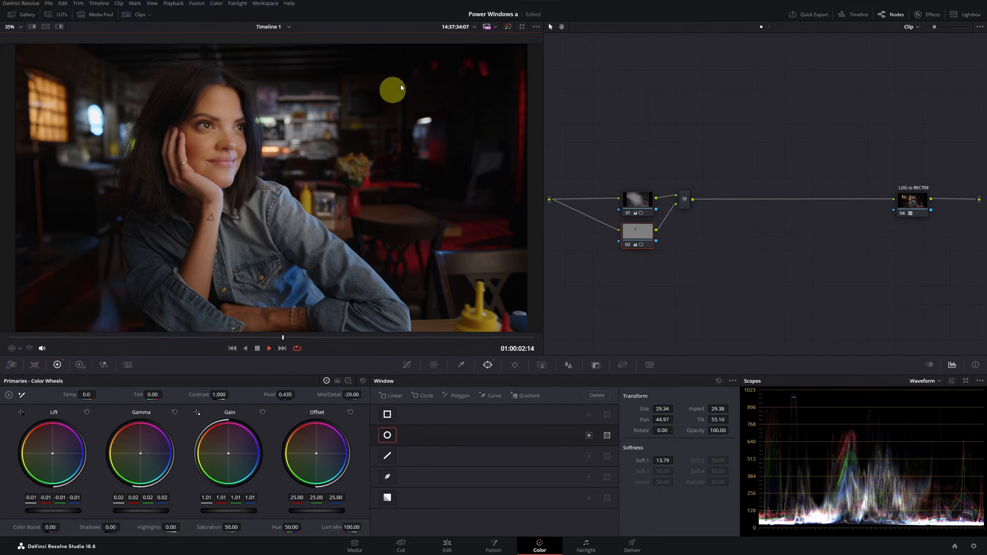
pyautogui.click(508, 26)
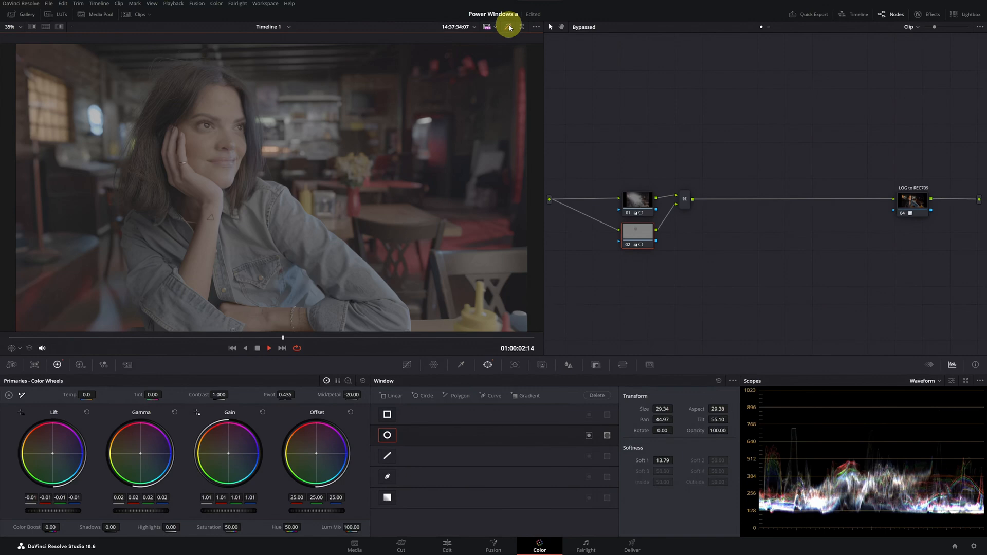
pyautogui.click(509, 26)
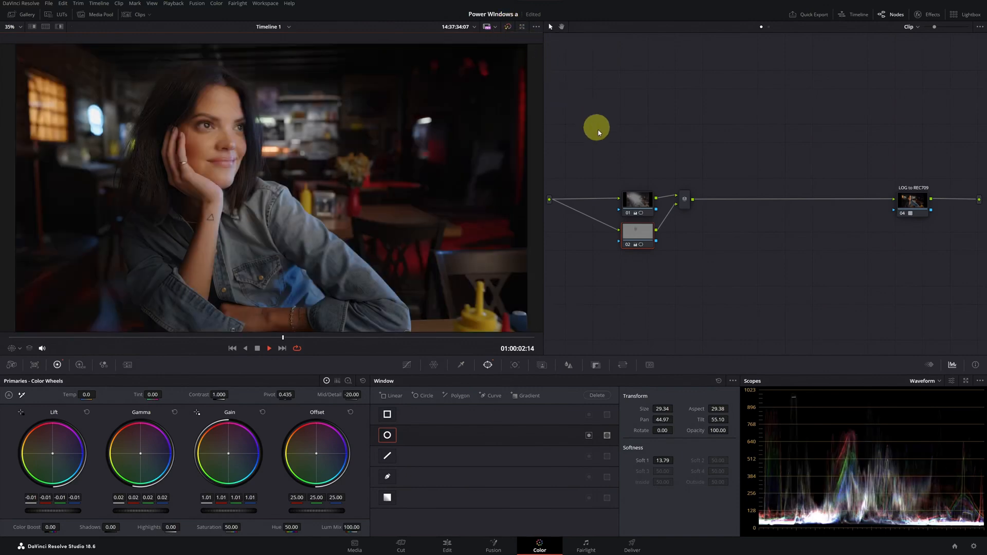
pyautogui.click(628, 212)
pyautogui.click(628, 245)
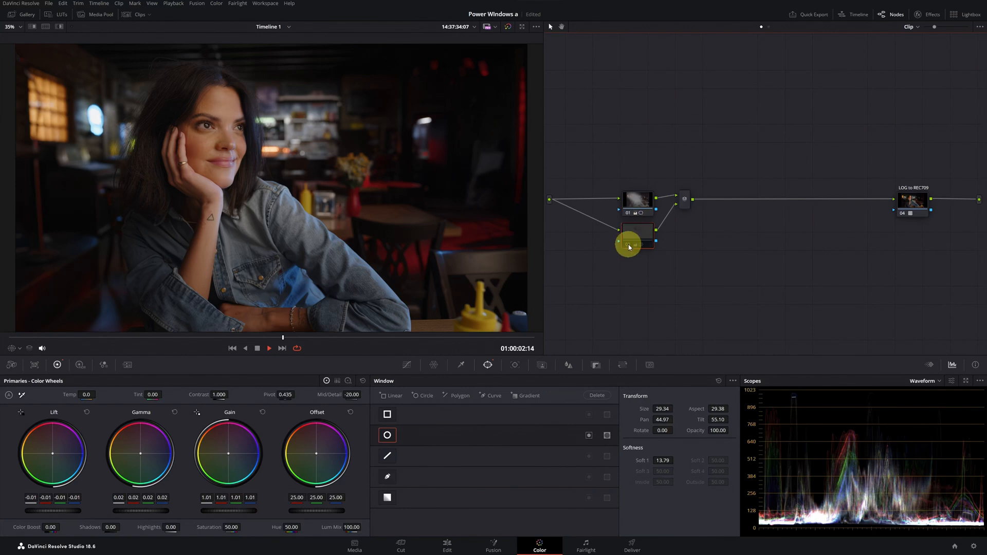
pyautogui.click(629, 245)
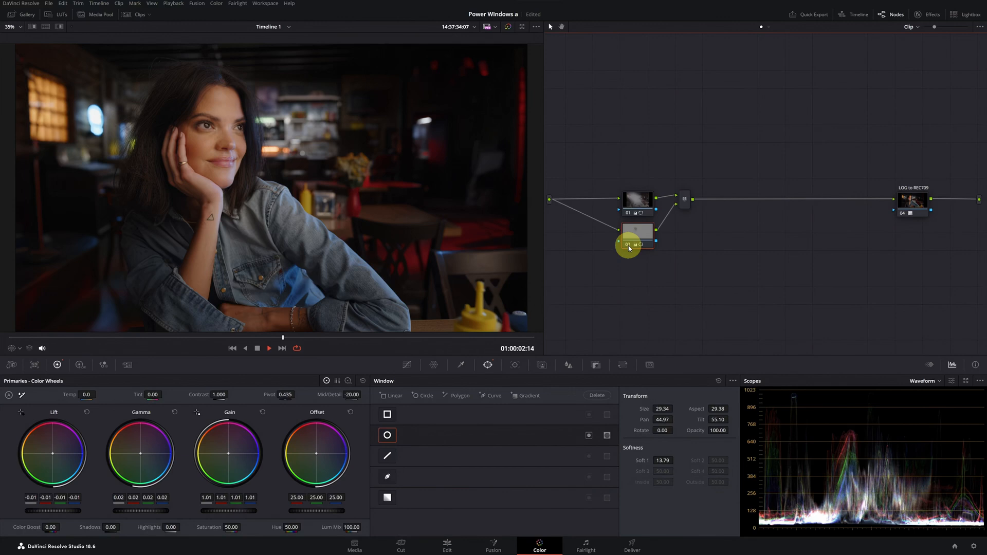
# Add a third parallel node with a circle window and display the power window overlay in the viewer.
pyautogui.rightClick(634, 238)
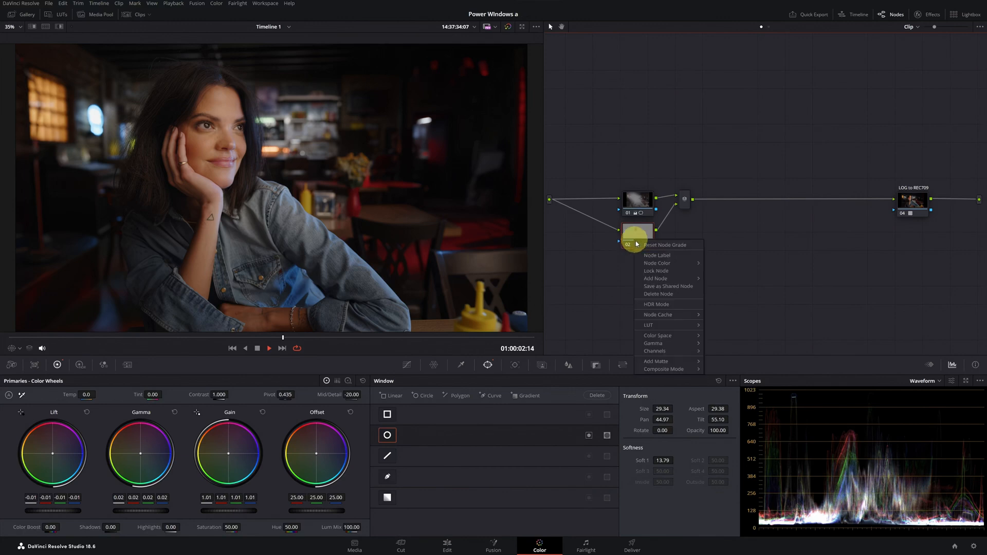
pyautogui.moveTo(687, 278)
pyautogui.click(727, 294)
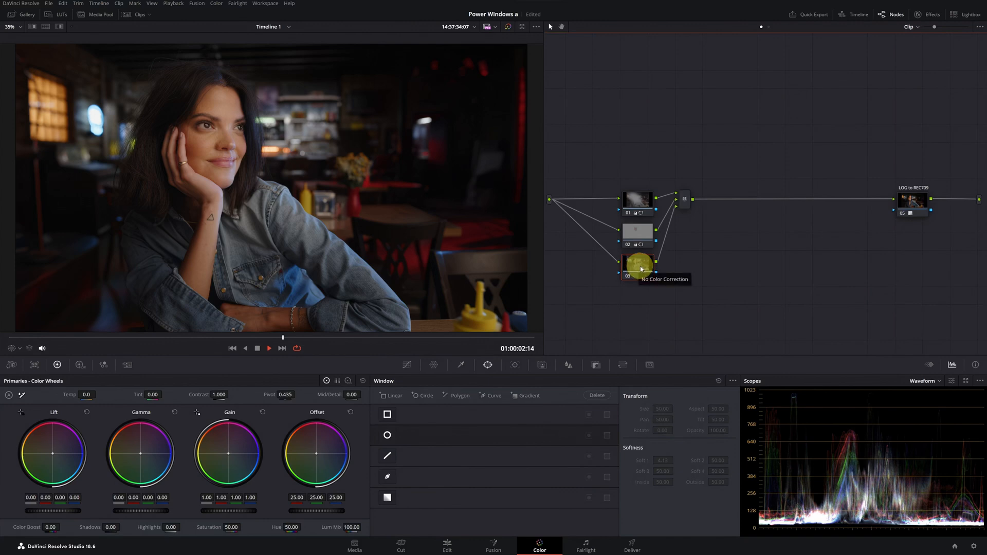
pyautogui.click(387, 435)
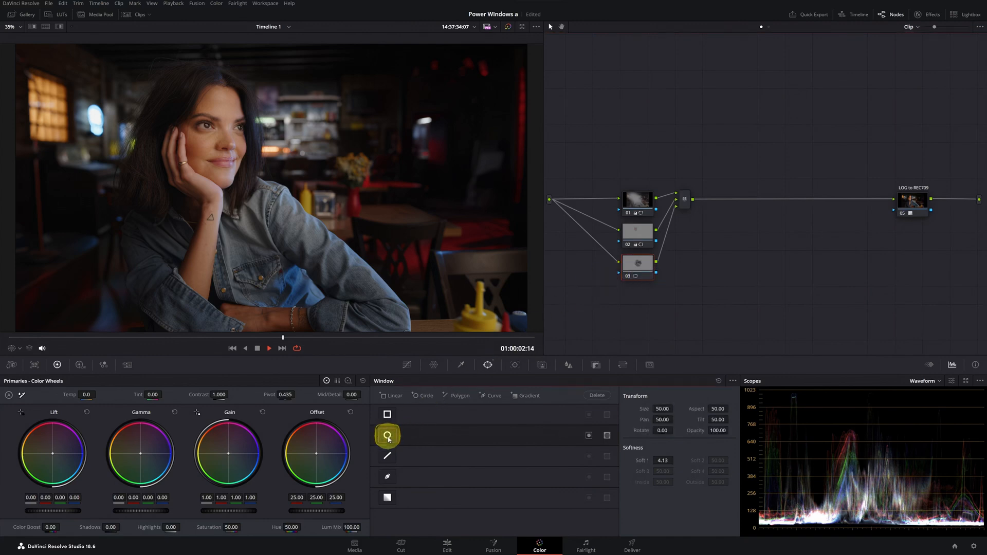
pyautogui.click(17, 348)
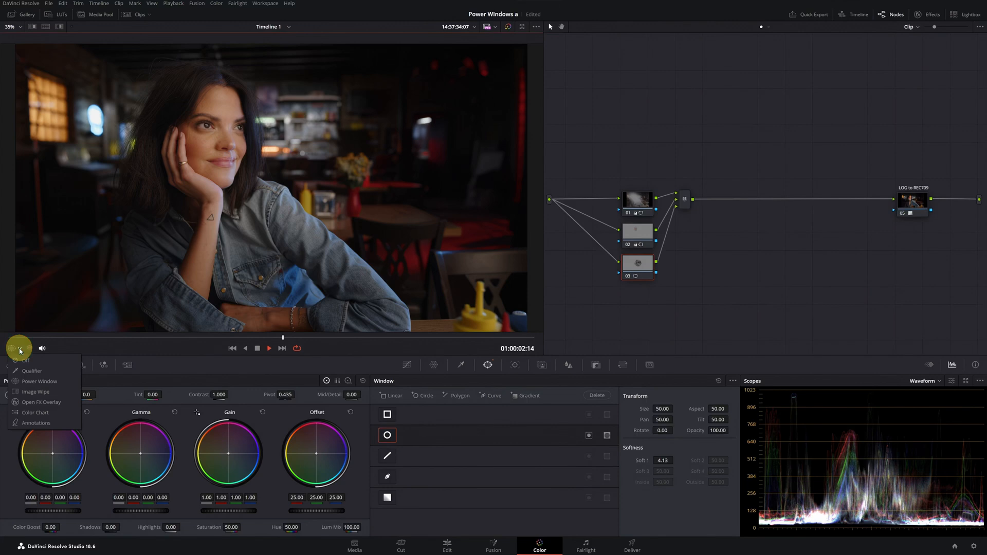
pyautogui.click(28, 380)
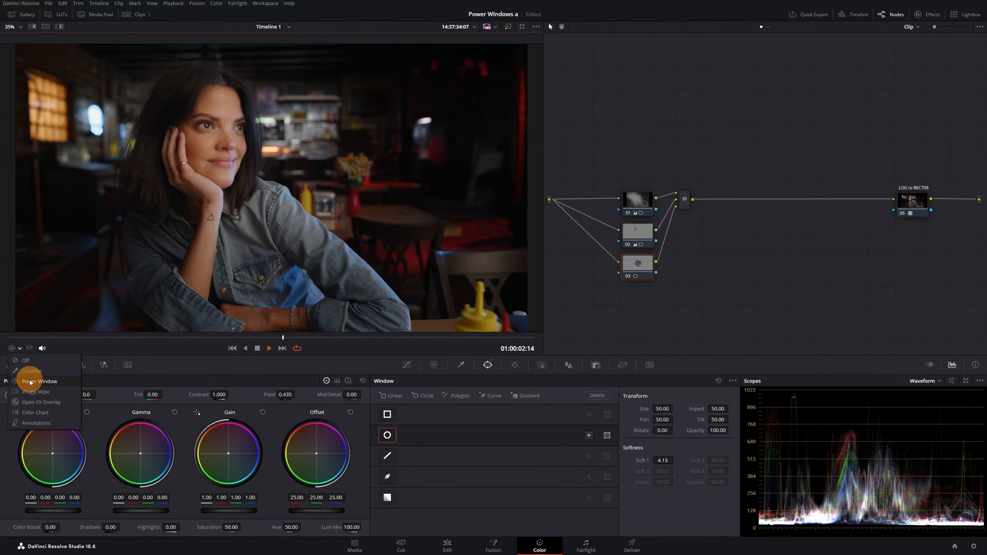
# Fit node 03's circle window over the eye nearer her hand, about size 24.2, aspect 75.8, rotation 2.4 and softness 1.5.
pyautogui.moveTo(265, 194); pyautogui.dragTo(206, 124)
pyautogui.moveTo(282, 203); pyautogui.dragTo(206, 125)
pyautogui.scroll(1, 206, 125)
pyautogui.scroll(5, 206, 123)
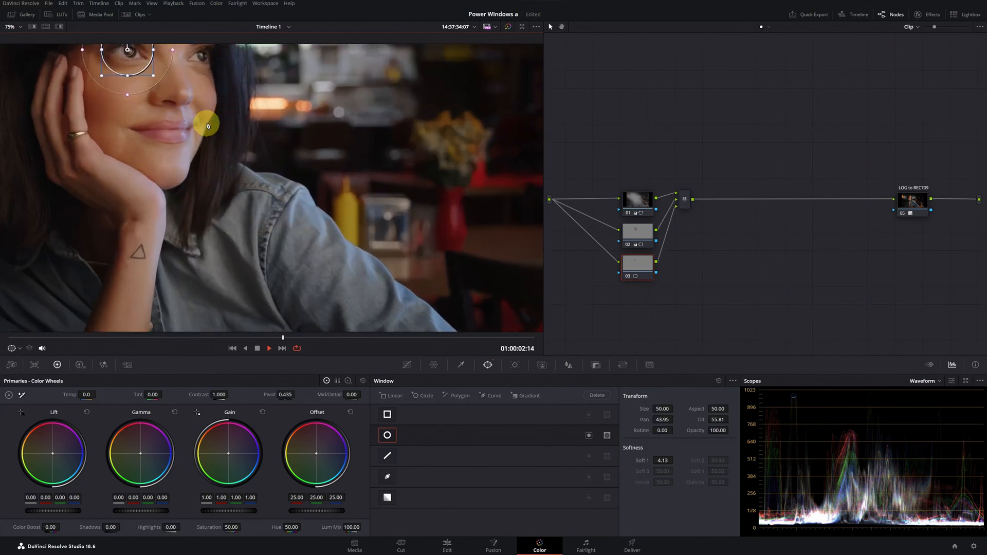
pyautogui.moveTo(300, 200); pyautogui.dragTo(280, 202)
pyautogui.moveTo(314, 237); pyautogui.dragTo(296, 220)
pyautogui.moveTo(279, 187); pyautogui.dragTo(302, 204)
pyautogui.moveTo(277, 153); pyautogui.dragTo(278, 153)
pyautogui.click(276, 201)
# Fine-tune the eye window's position in highlight view, about pan 44.00 and tilt 55.69, and track it forward and reverse.
pyautogui.click(60, 27)
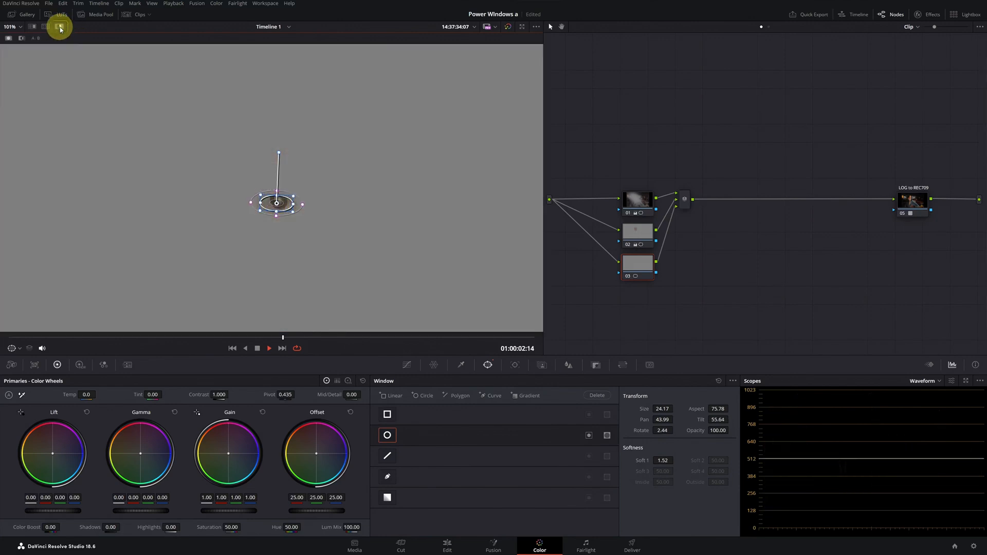
pyautogui.moveTo(276, 199); pyautogui.dragTo(284, 205)
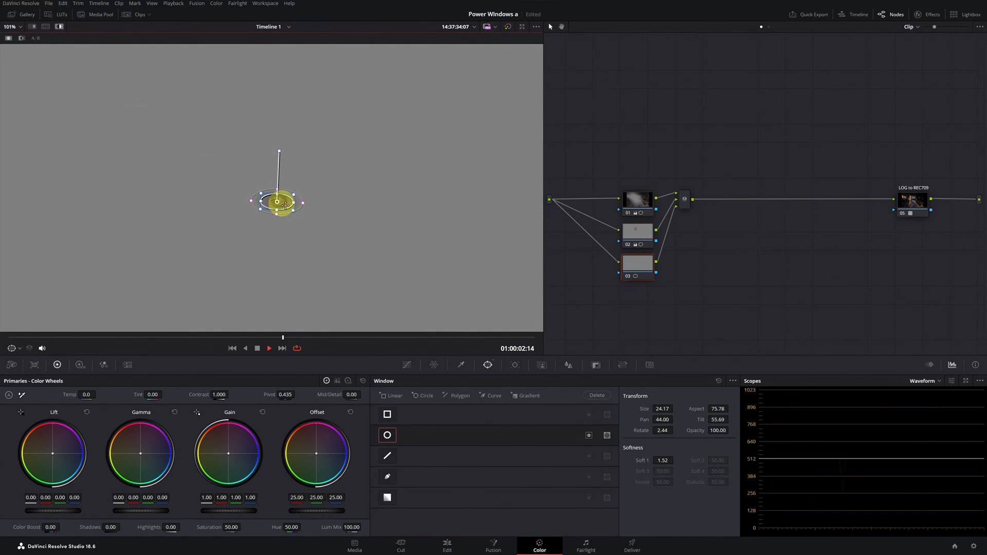
pyautogui.click(515, 366)
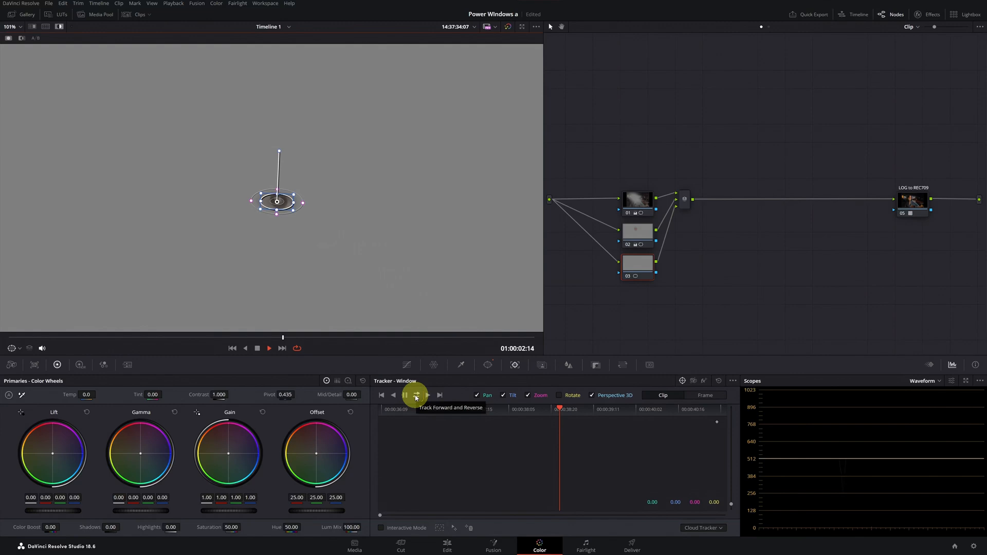
pyautogui.click(416, 396)
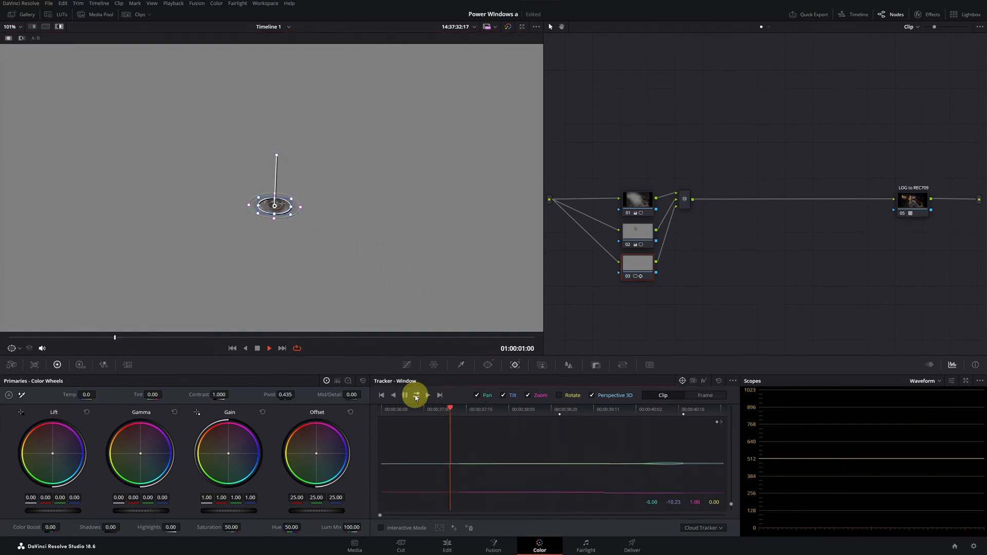
# Copy the tracked eye window and paste it into a newly added circle window on node 03.
pyautogui.click(488, 366)
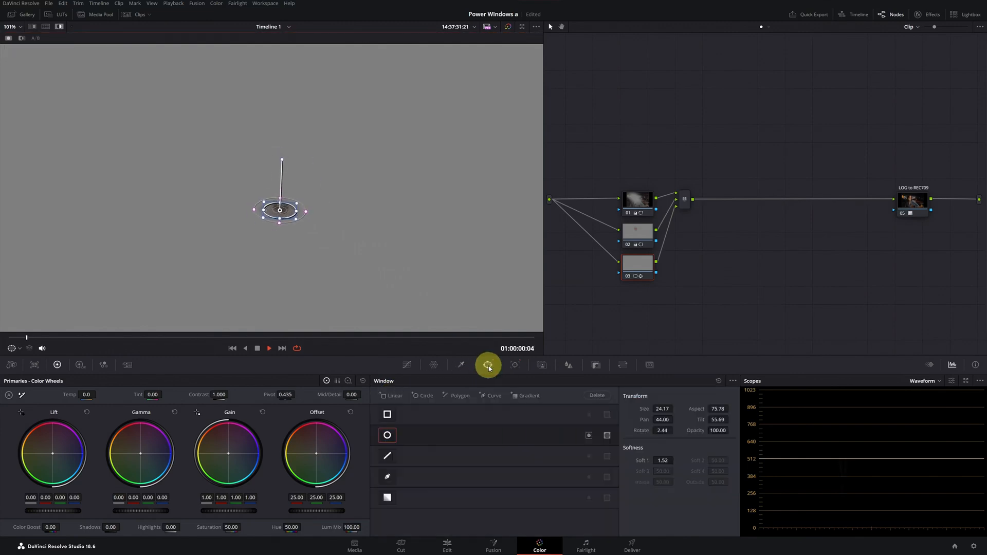
pyautogui.click(732, 382)
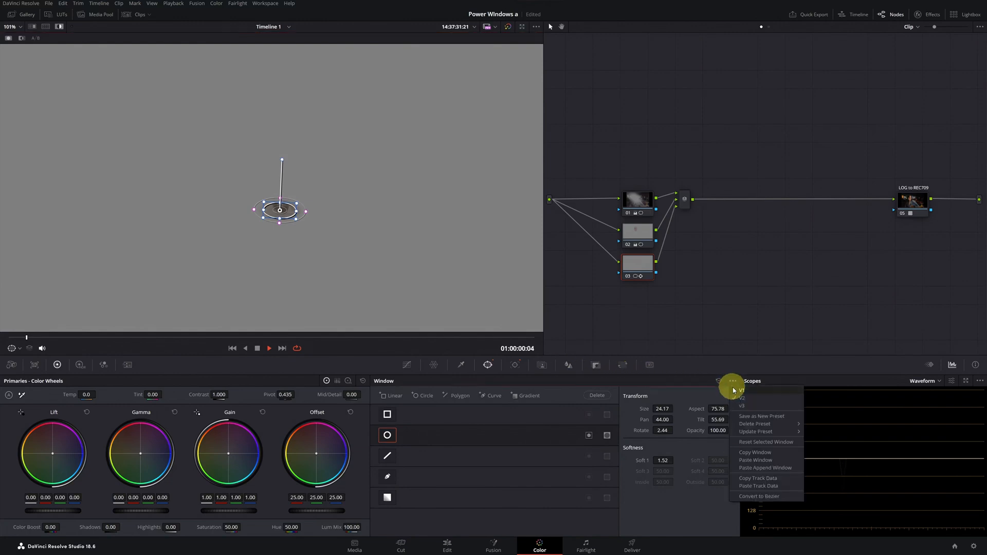
pyautogui.click(748, 453)
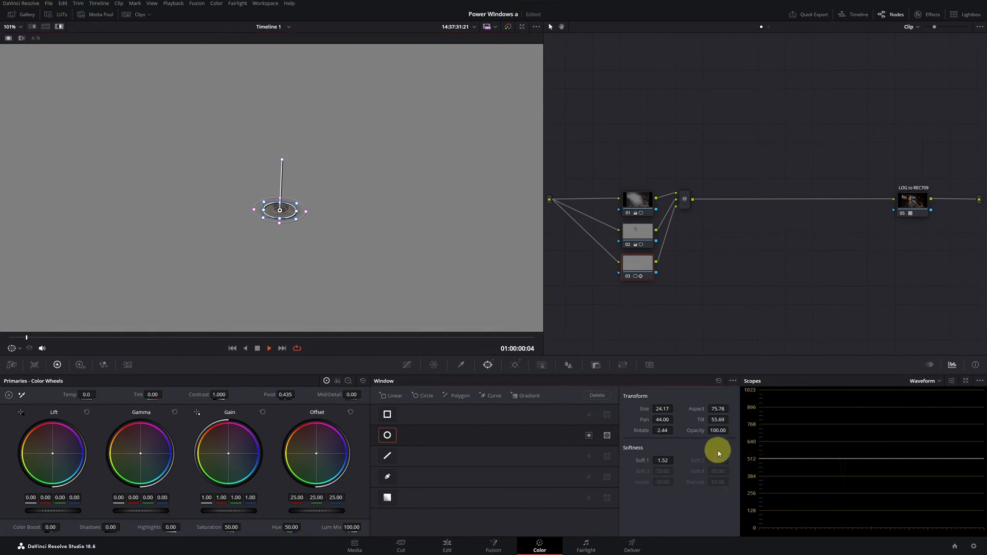
pyautogui.click(421, 394)
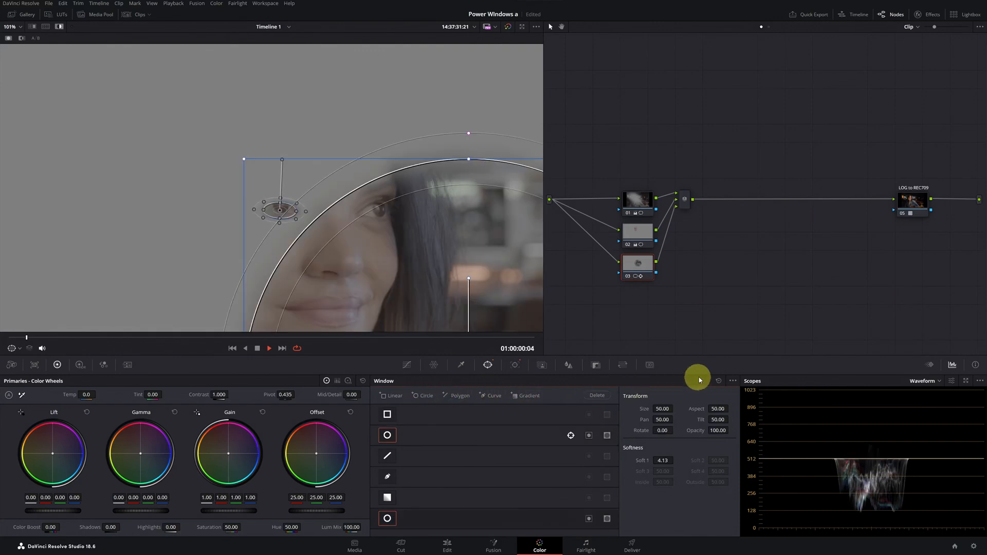
pyautogui.click(732, 380)
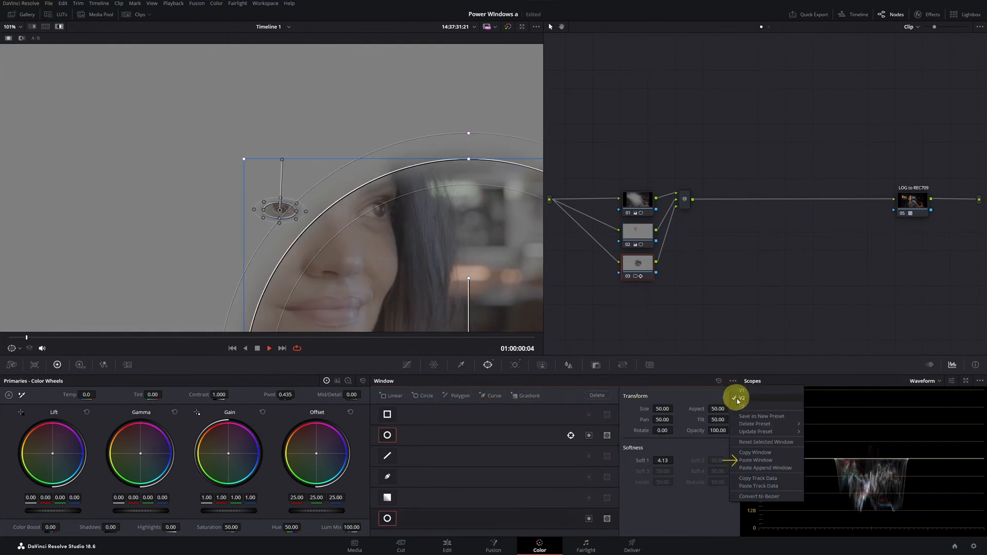
pyautogui.click(745, 461)
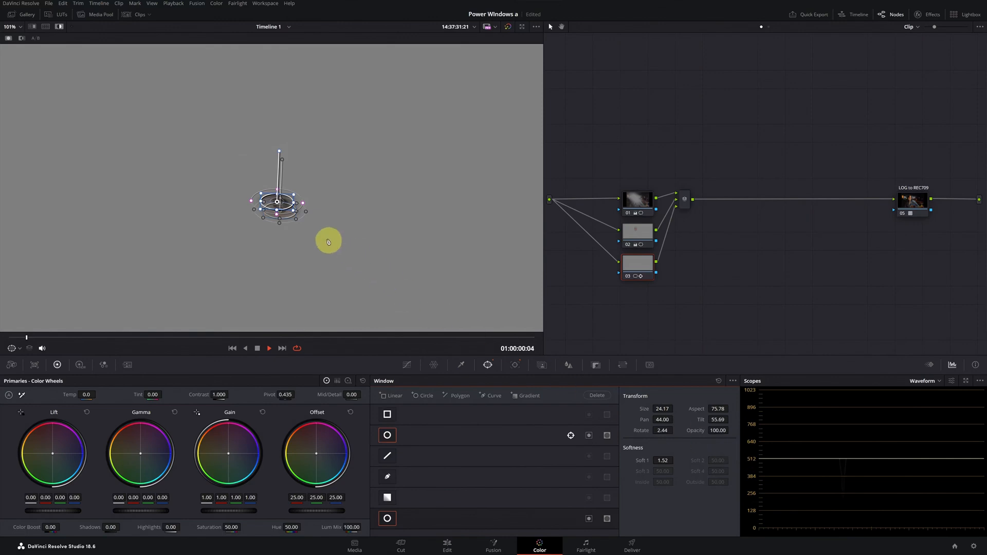
# Place the pasted window over her other eye with rotation about 0, and track it forward and reverse.
pyautogui.moveTo(277, 202); pyautogui.dragTo(380, 210)
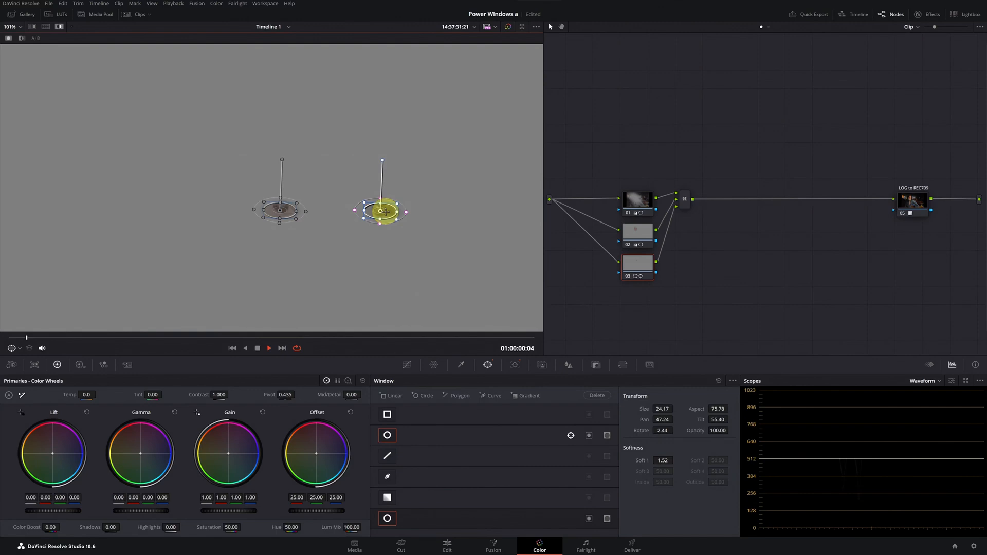
pyautogui.click(59, 26)
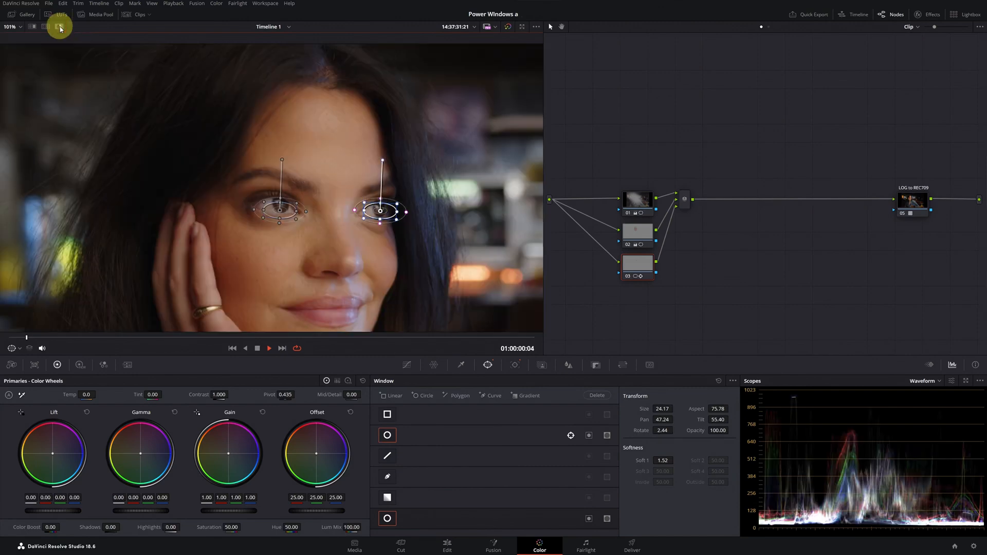
pyautogui.moveTo(381, 211); pyautogui.dragTo(377, 211)
pyautogui.moveTo(377, 159); pyautogui.dragTo(376, 160)
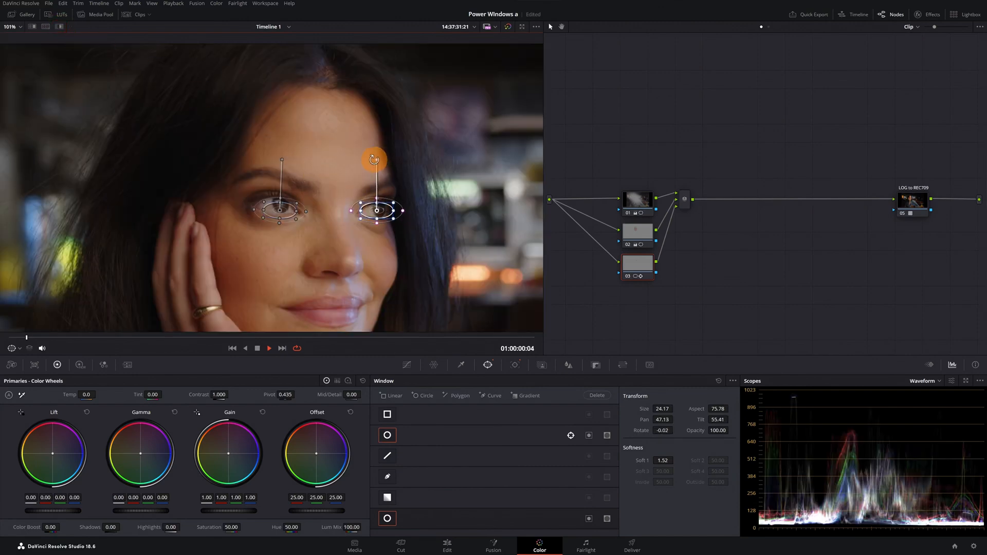
pyautogui.click(516, 364)
pyautogui.click(416, 394)
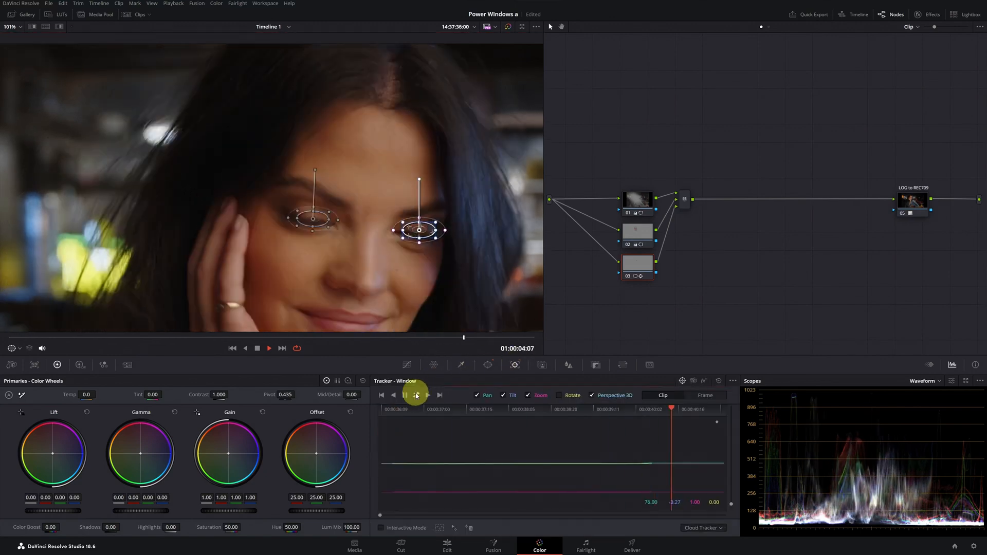
# Correct the second eye window's position and rotation in Frame mode between about 01:00:04:03 and 01:00:04:10, and track it forward.
pyautogui.moveTo(382, 409); pyautogui.dragTo(667, 414)
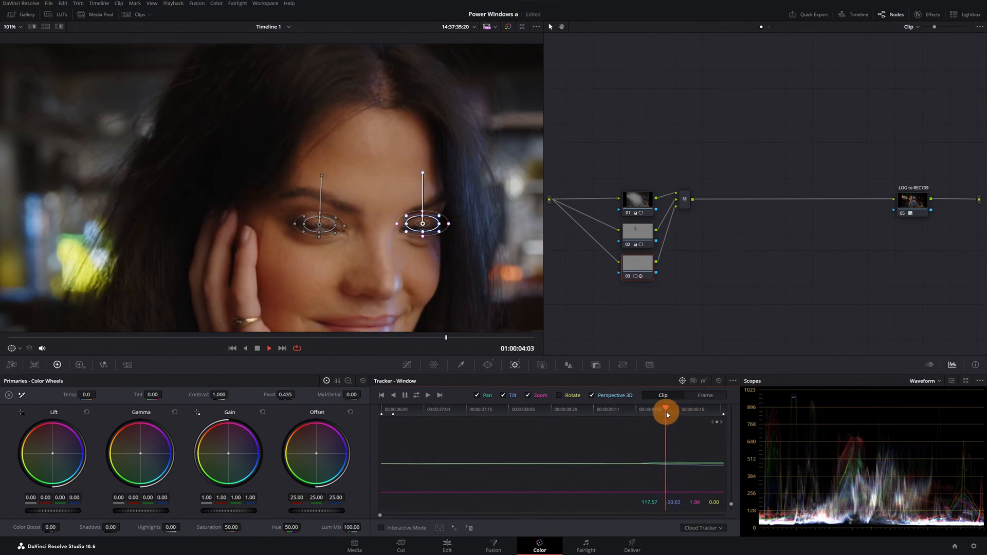
pyautogui.click(704, 396)
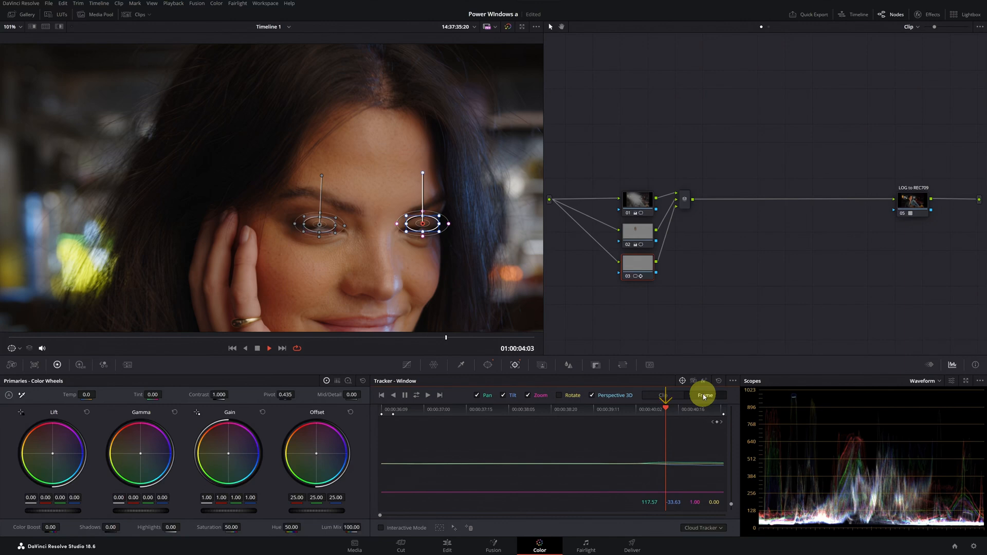
pyautogui.moveTo(422, 223); pyautogui.dragTo(419, 229)
pyautogui.moveTo(446, 339); pyautogui.dragTo(476, 337)
pyautogui.moveTo(412, 183)
pyautogui.mouseDown()
pyautogui.moveTo(433, 190)
pyautogui.moveTo(426, 185)
pyautogui.mouseUp()
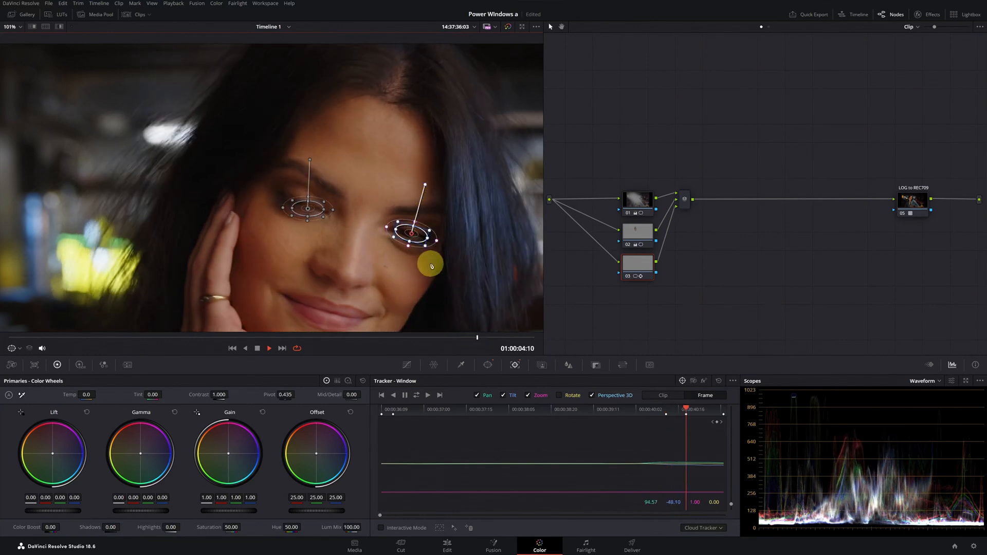
pyautogui.click(427, 395)
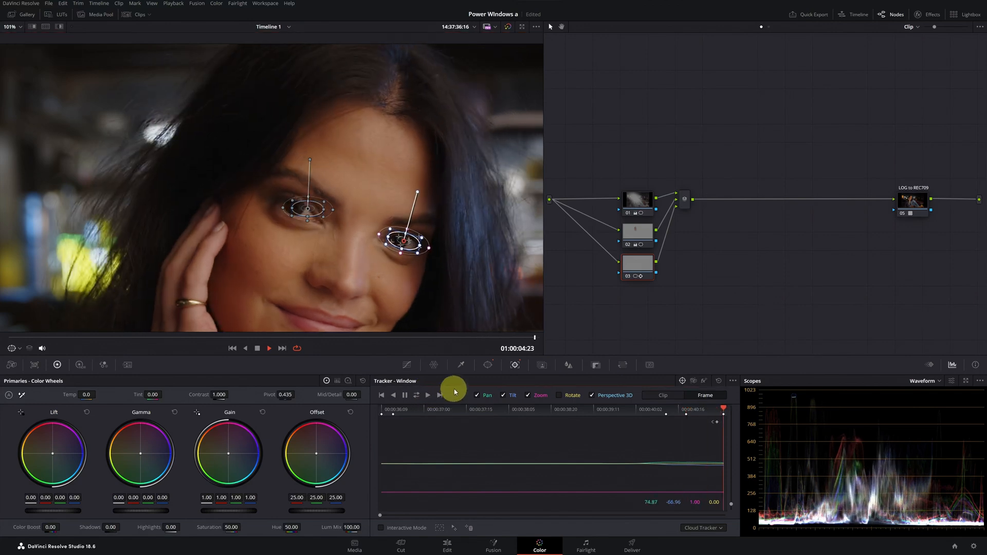
# Realign the first eye window's position and tilt at 01:00:04:11 in Frame mode, and track it forward to the clip's end.
pyautogui.click(488, 365)
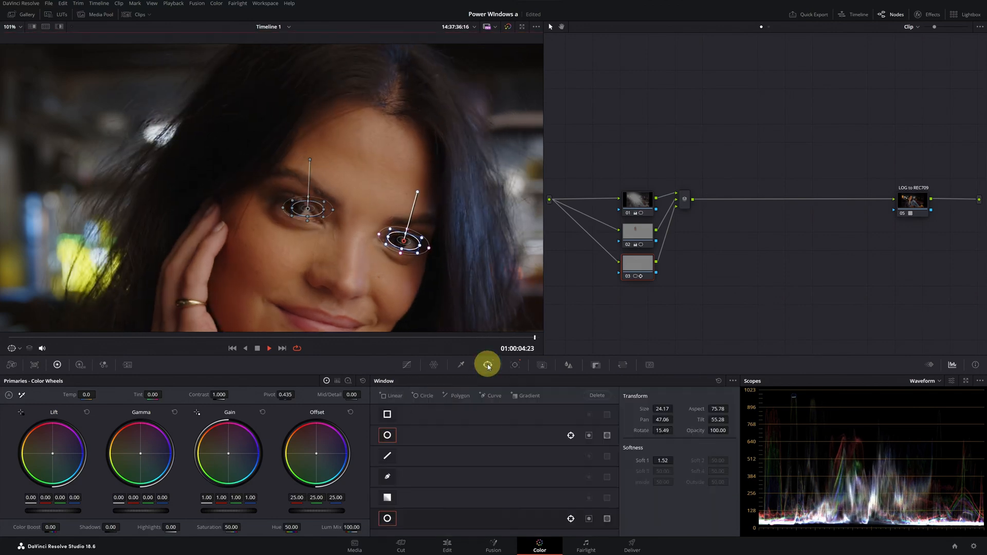
pyautogui.click(411, 437)
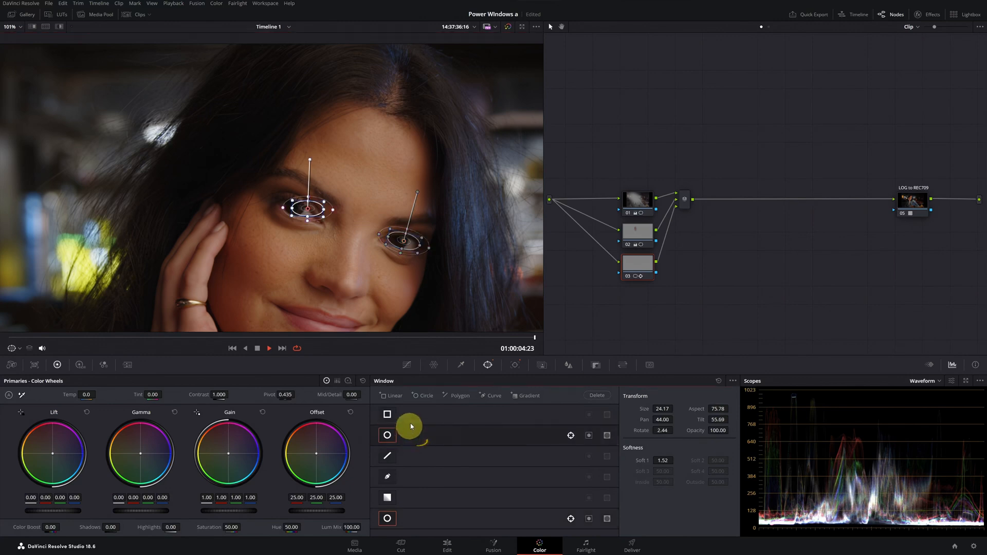
pyautogui.moveTo(536, 339); pyautogui.dragTo(481, 344)
pyautogui.click(515, 364)
pyautogui.moveTo(308, 207); pyautogui.dragTo(299, 197)
pyautogui.moveTo(300, 149); pyautogui.dragTo(325, 155)
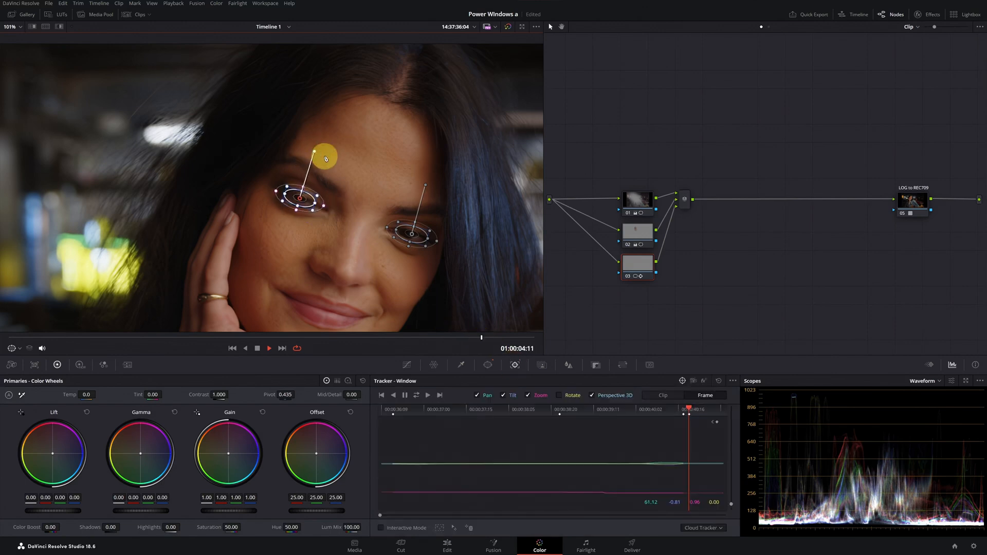
pyautogui.click(428, 395)
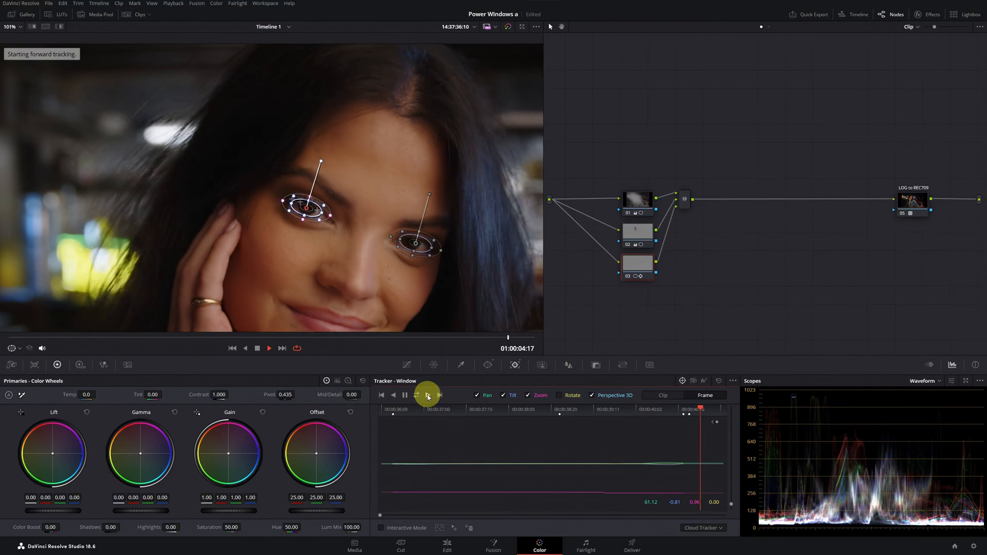
# Grade the eyes on node 03 with Gamma 0.02, Contrast 1.078 and Mid/Detail 40, comparing with the window overlay hidden.
pyautogui.moveTo(501, 337); pyautogui.dragTo(45, 338)
pyautogui.click(19, 348)
pyautogui.click(23, 362)
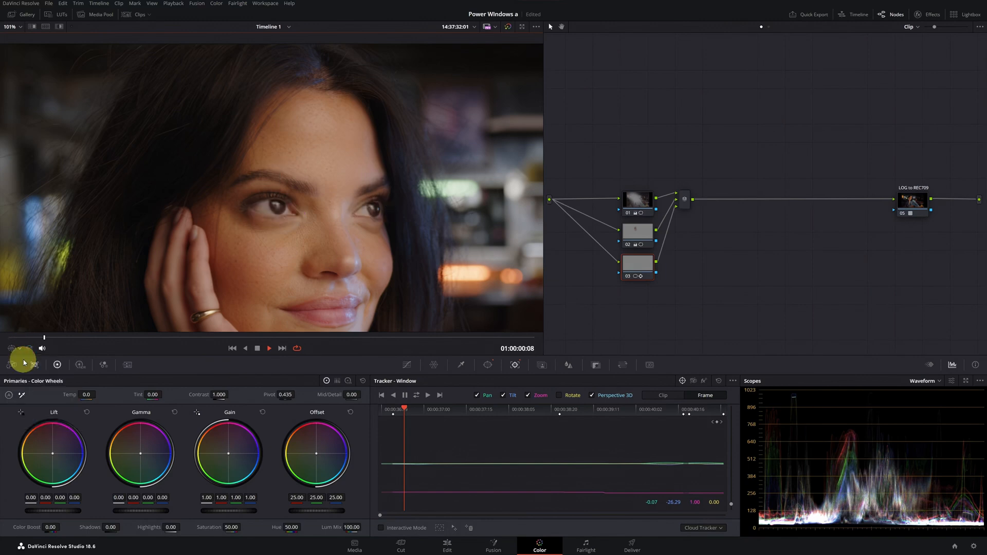
pyautogui.moveTo(141, 511); pyautogui.dragTo(143, 511)
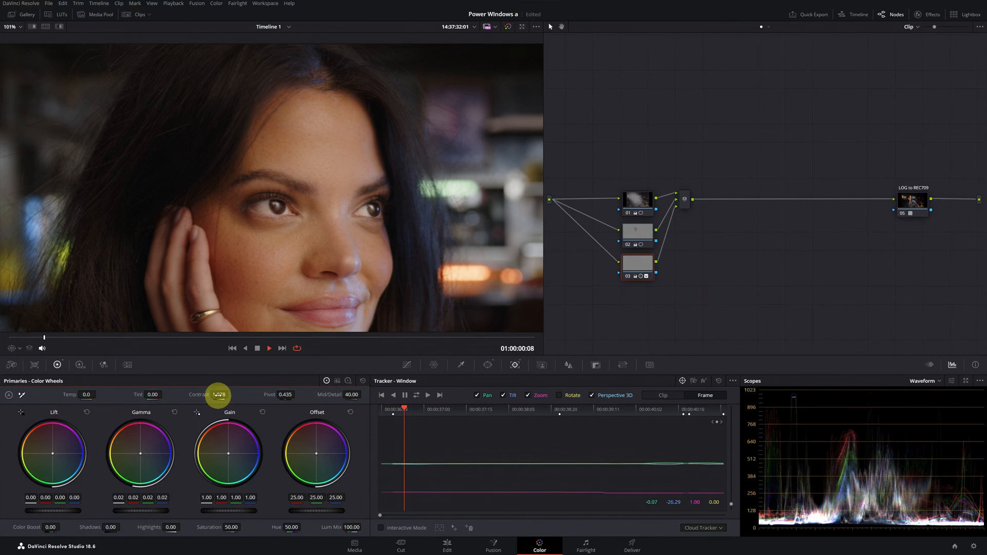
pyautogui.click(626, 278)
pyautogui.click(626, 277)
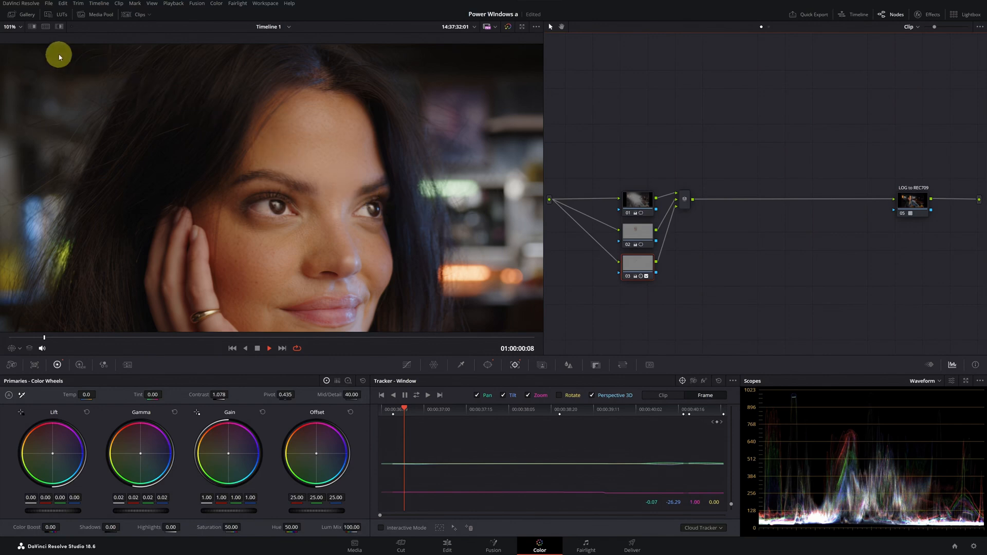
# Fit the whole frame in the viewer and add a fourth parallel node below node 03.
pyautogui.click(19, 28)
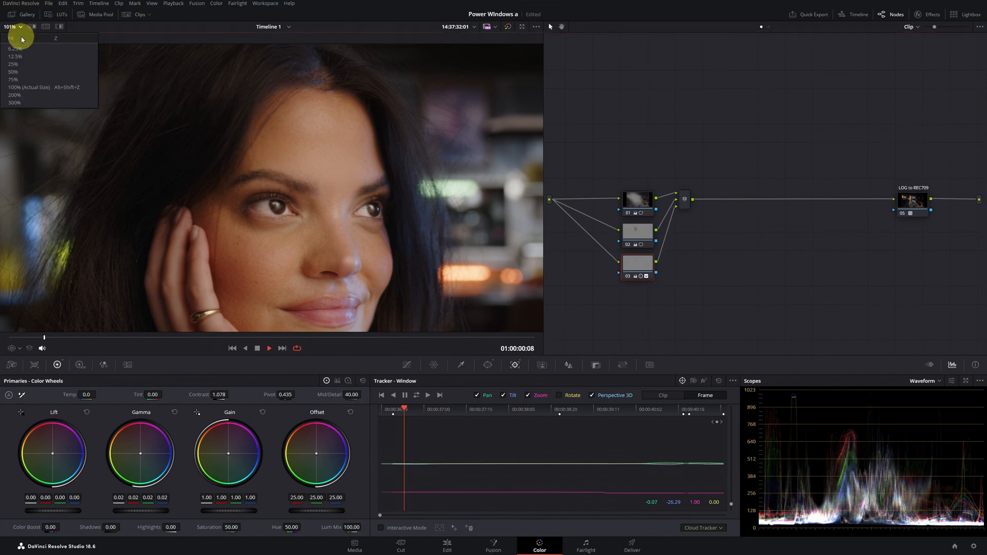
pyautogui.click(12, 41)
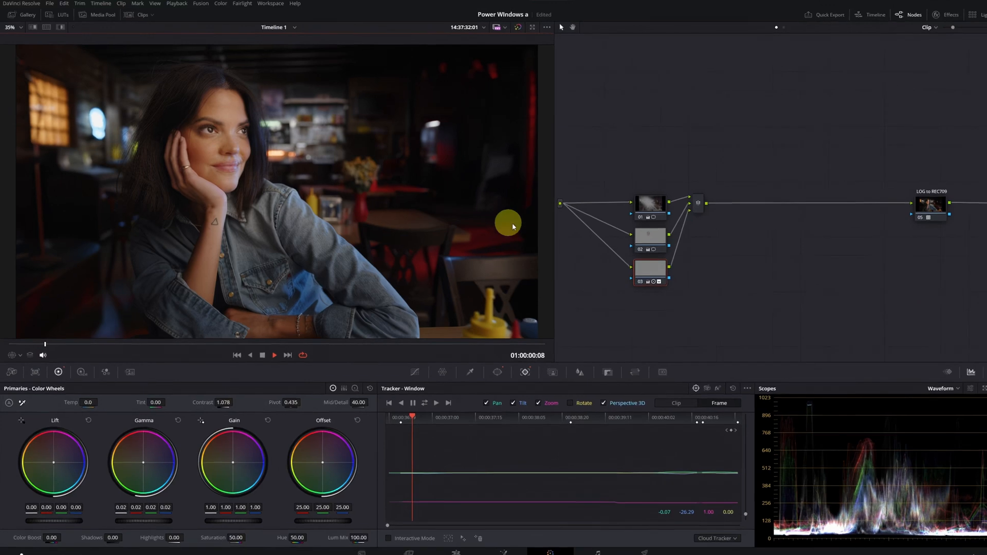
pyautogui.rightClick(654, 268)
pyautogui.moveTo(697, 308)
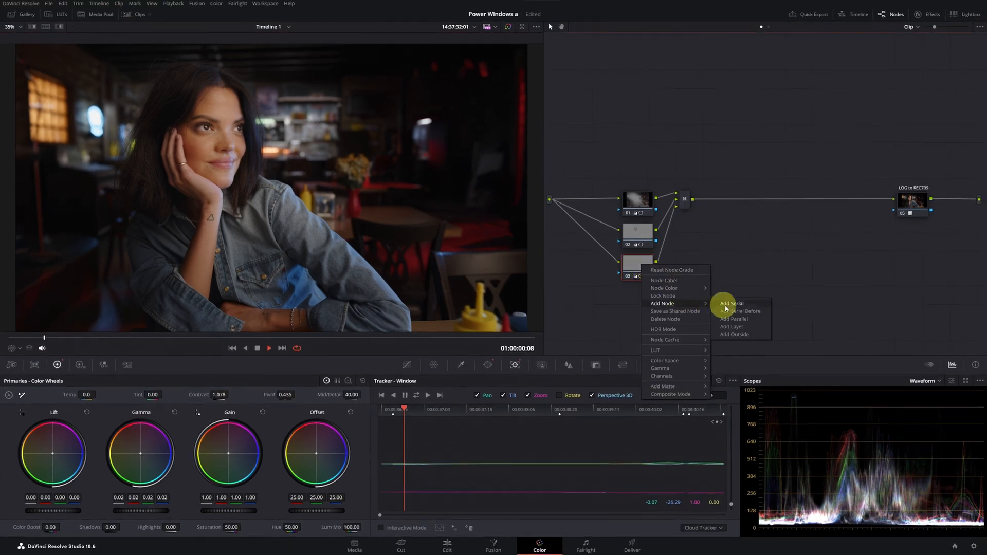
pyautogui.click(754, 319)
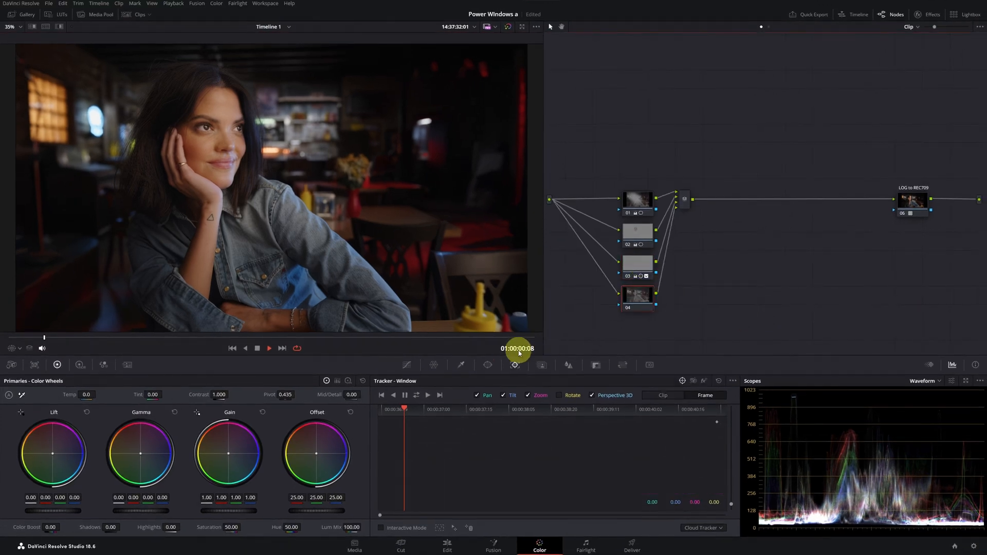
# Draw a closed five-point curve window around the blue wall light behind the woman on node 04.
pyautogui.click(488, 365)
pyautogui.click(388, 474)
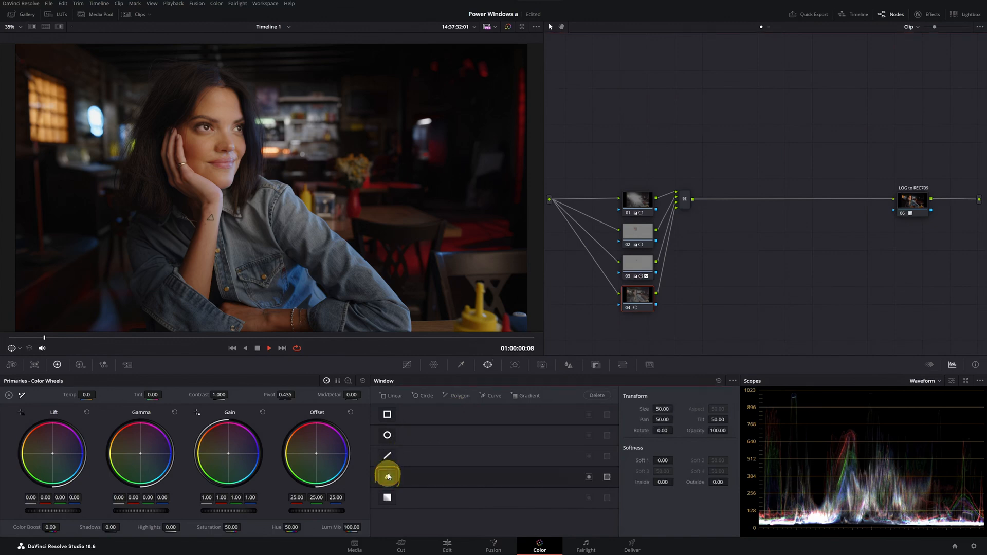
pyautogui.click(77, 136)
pyautogui.click(103, 142)
pyautogui.click(106, 111)
pyautogui.click(96, 99)
pyautogui.click(72, 101)
pyautogui.click(77, 137)
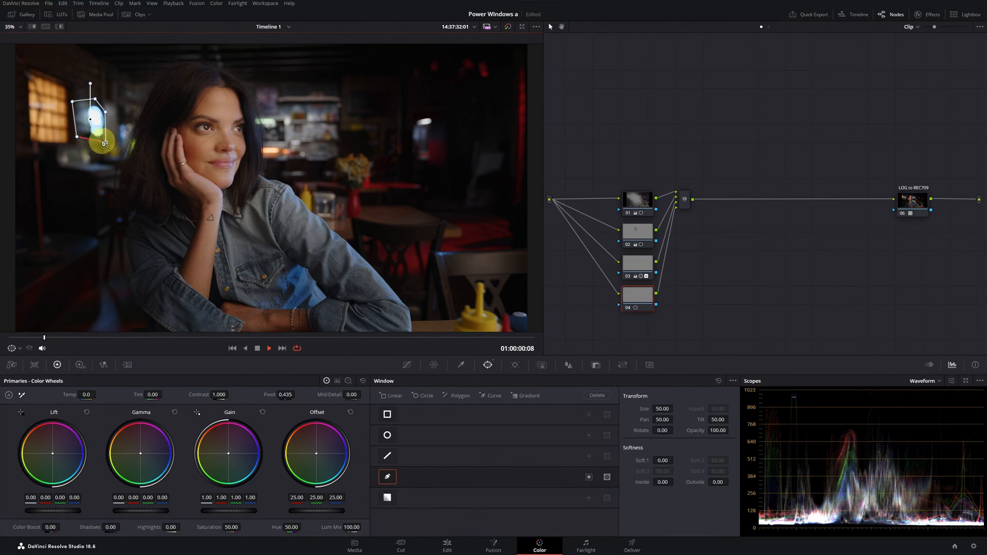
# Set node 04's Hue to 0.00 to turn the wall light warm, and play the clip briefly to check it.
pyautogui.moveTo(292, 527); pyautogui.dragTo(177, 522)
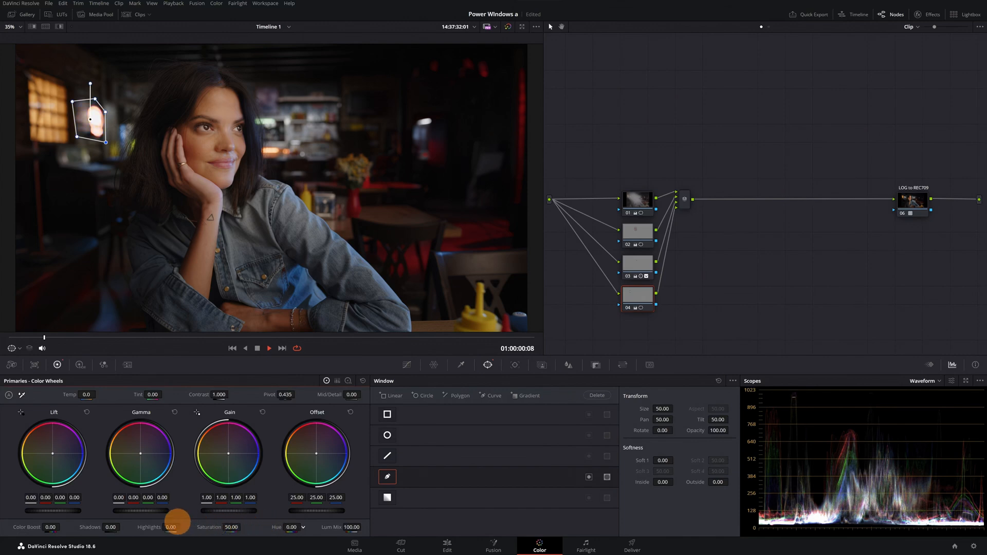
pyautogui.click(269, 348)
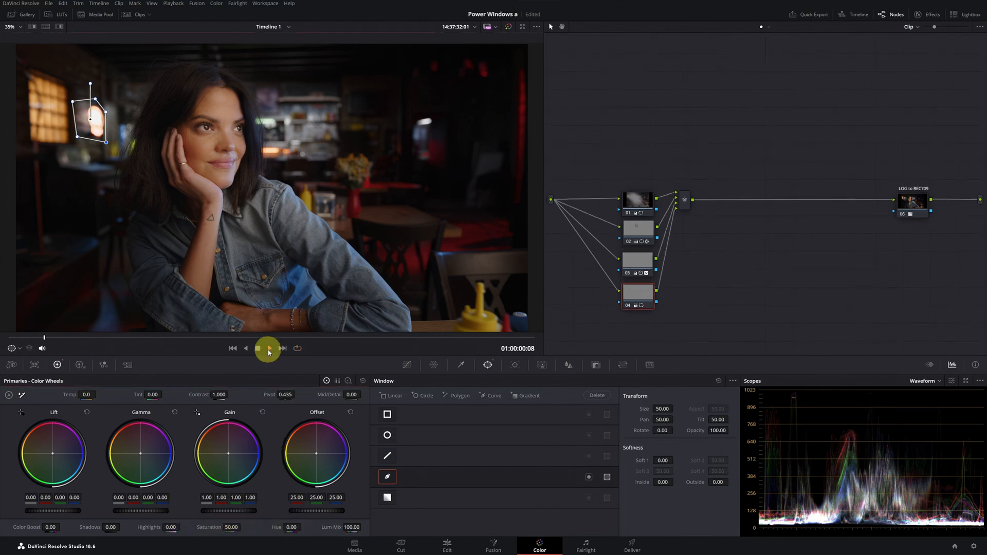
pyautogui.click(258, 349)
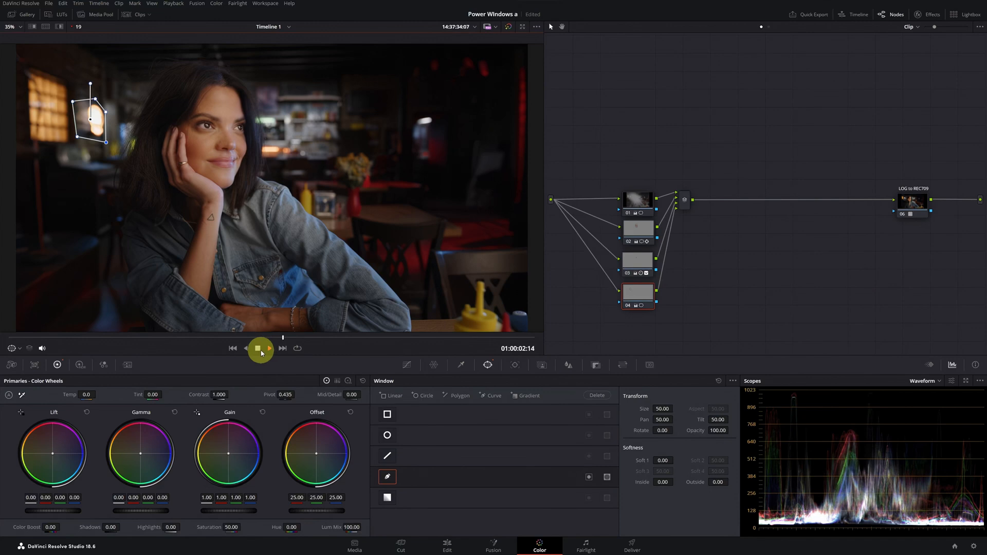
# Add a fifth parallel node with a circle window over the yellow mustard bottle, Size 24.24, Pan 68.92 and Tilt 38.30.
pyautogui.rightClick(638, 296)
pyautogui.moveTo(665, 335)
pyautogui.click(731, 349)
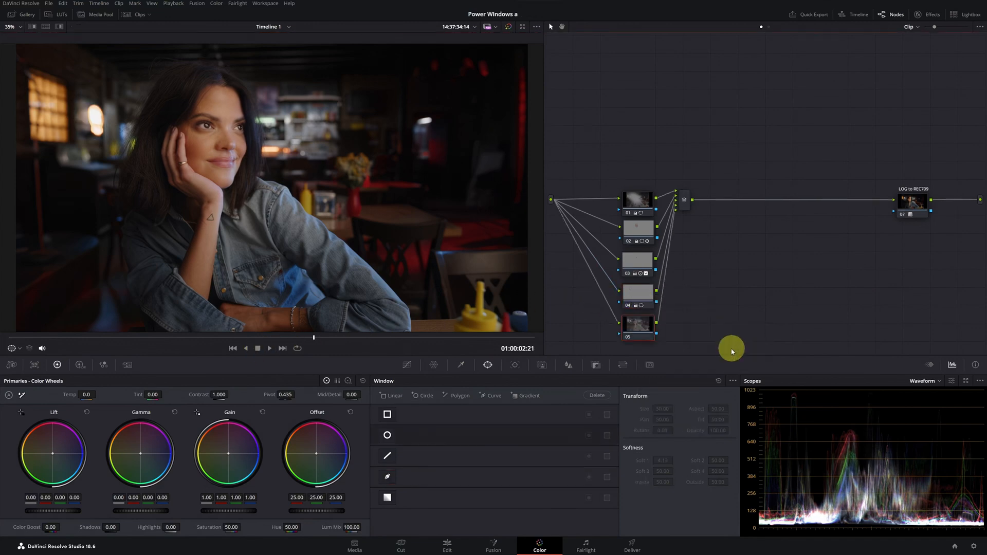
pyautogui.click(386, 435)
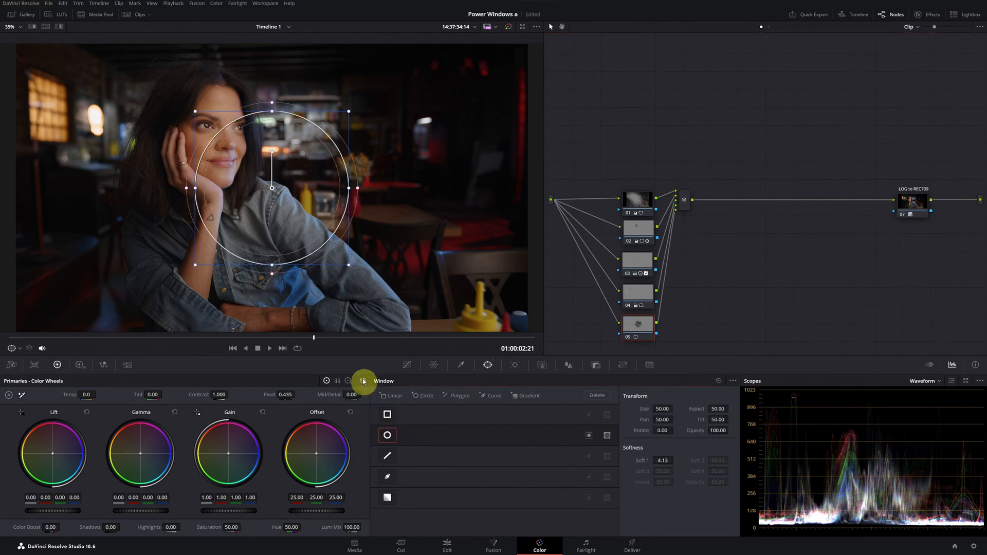
pyautogui.moveTo(270, 181); pyautogui.dragTo(478, 316)
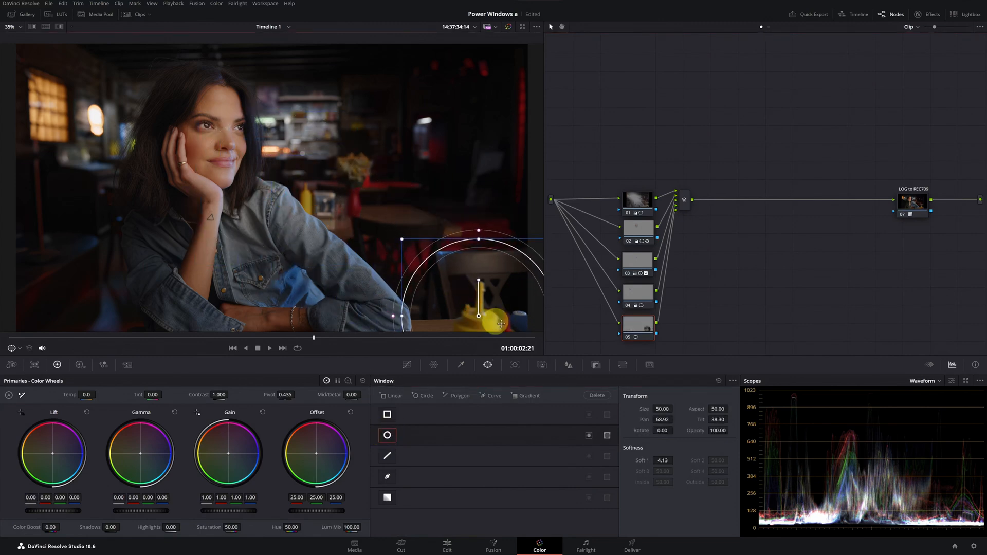
pyautogui.moveTo(662, 409); pyautogui.dragTo(172, 392)
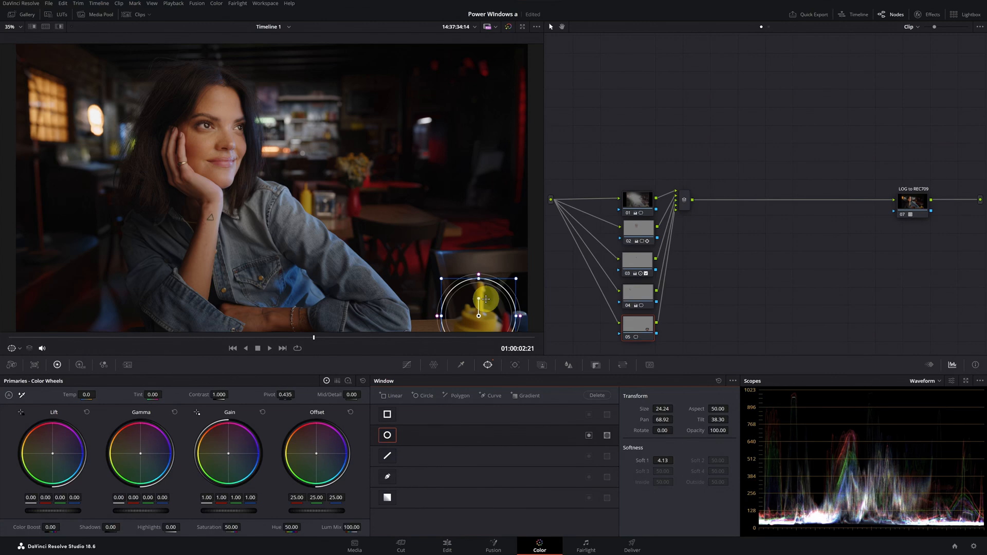
# Sample the bottle's yellow in the Hue Vs Sat curve on node 05 and lower its saturation to 0.66.
pyautogui.click(407, 364)
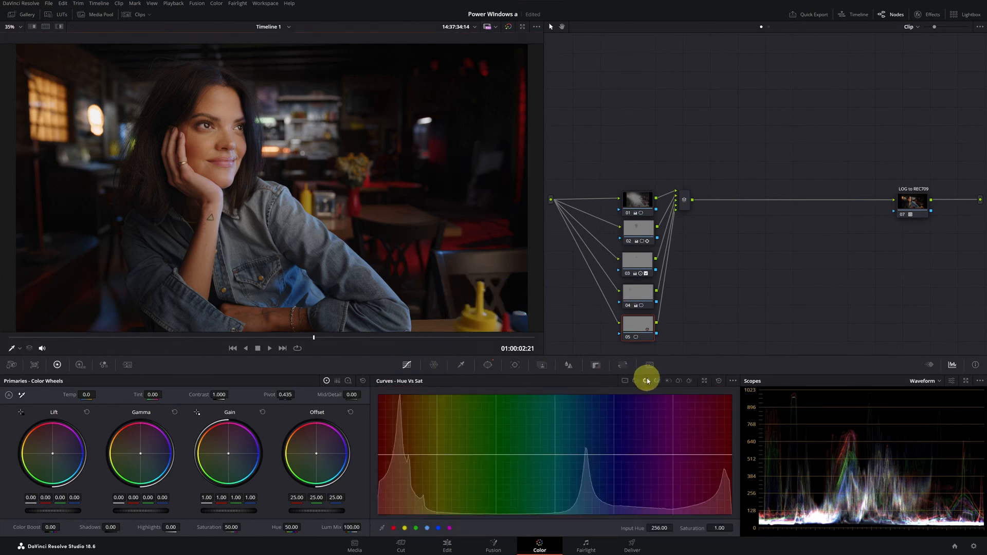
pyautogui.click(484, 315)
pyautogui.click(424, 454)
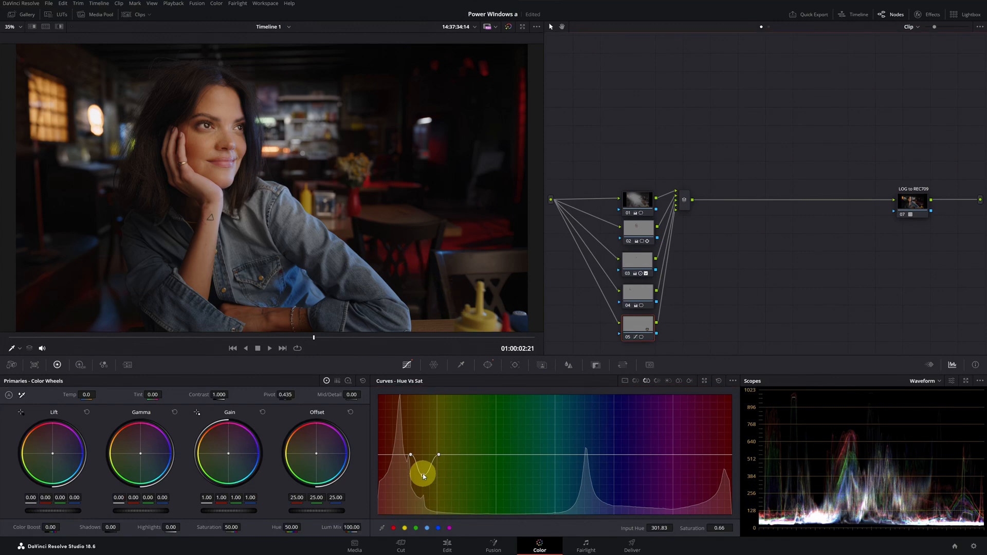
# Move the stack of parallel nodes higher in the graph and add a sixth parallel node below node 05.
pyautogui.moveTo(586, 181); pyautogui.dragTo(630, 282)
pyautogui.rightClick(630, 265)
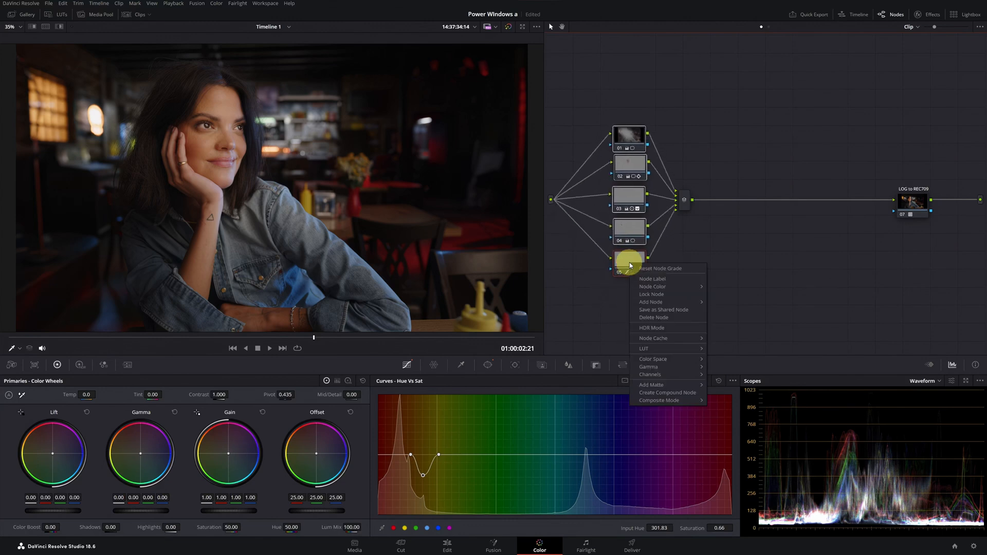
pyautogui.moveTo(666, 302)
pyautogui.click(729, 317)
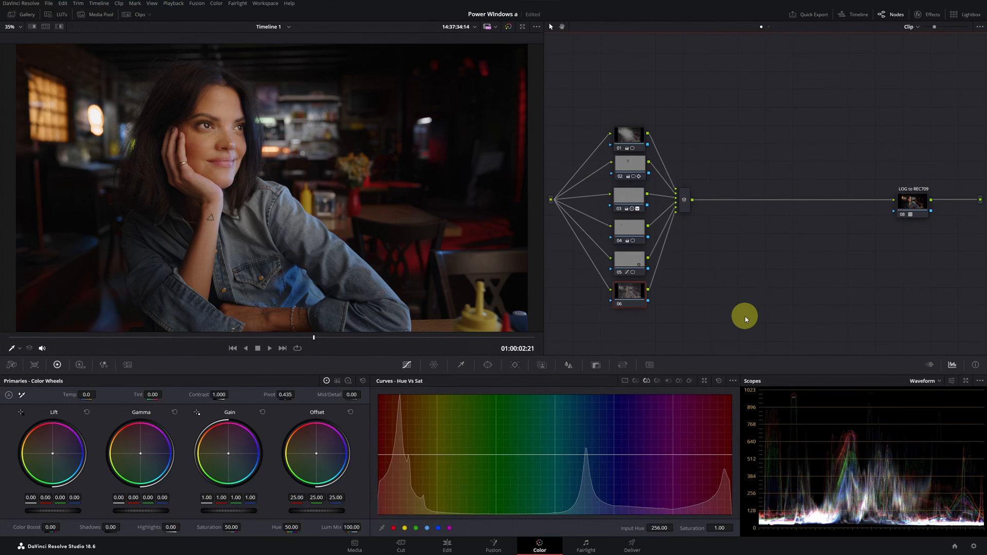
# Fit an oval circle window around the woman's face on node 06 with Size 37.88, Aspect 37.91 and Soft 1 20.74.
pyautogui.click(489, 365)
pyautogui.click(387, 435)
pyautogui.moveTo(272, 202); pyautogui.dragTo(215, 150)
pyautogui.moveTo(291, 138); pyautogui.dragTo(255, 191)
pyautogui.moveTo(216, 140); pyautogui.dragTo(286, 133)
pyautogui.moveTo(220, 97); pyautogui.dragTo(216, 98)
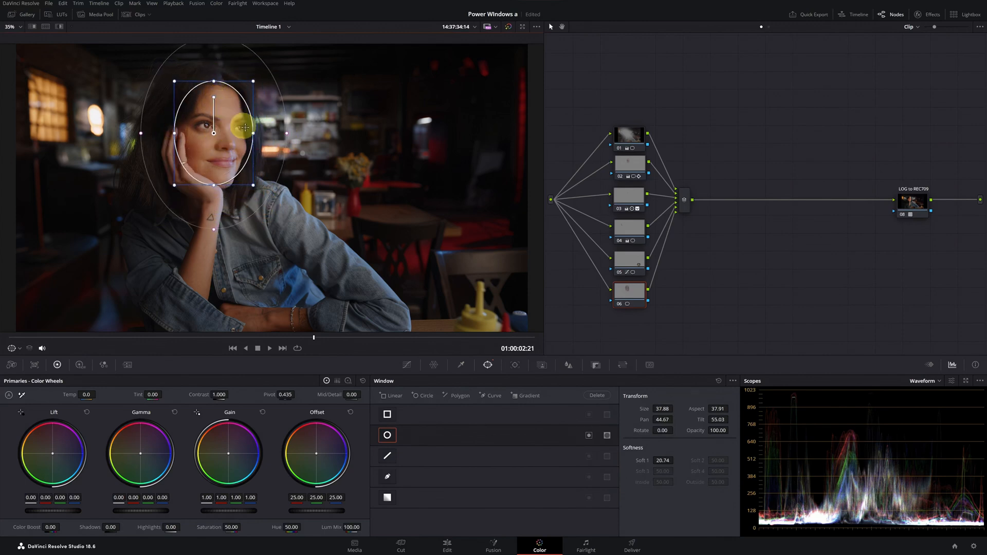
# Track the face window forward and reverse through the clip, and invert it to affect the surroundings.
pyautogui.click(515, 365)
pyautogui.click(415, 396)
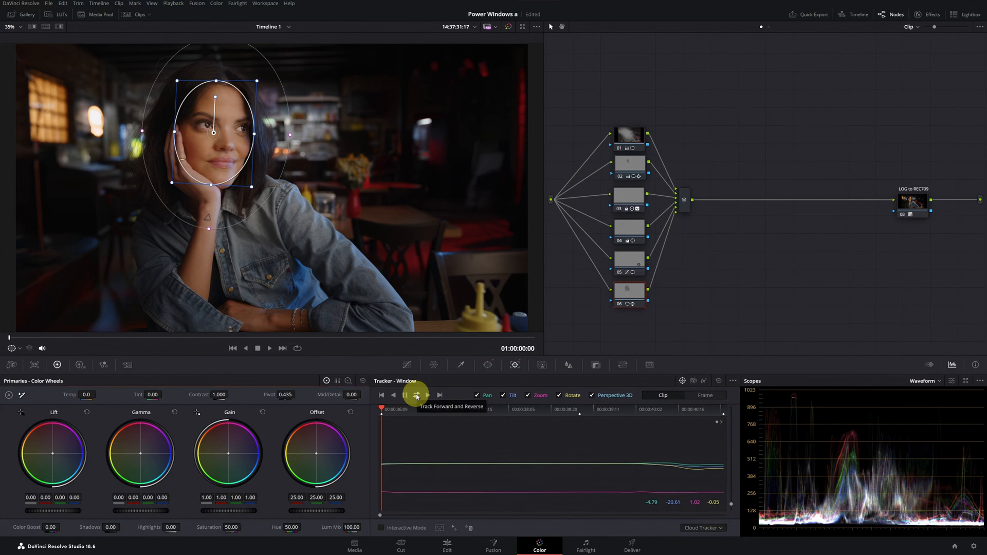
pyautogui.click(488, 365)
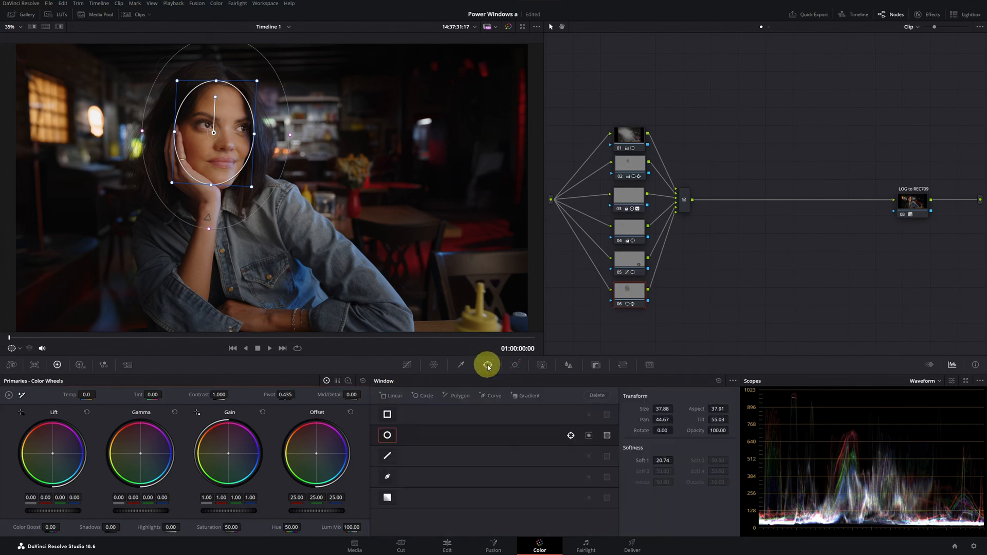
pyautogui.click(590, 435)
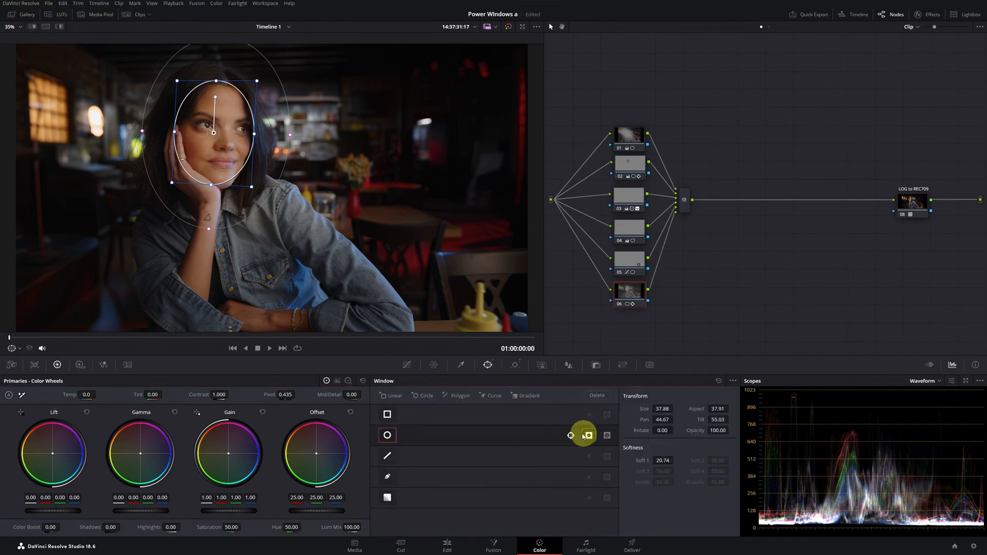
# Cool the surroundings on node 06 with Offset 23.66, 25.10, 25.84 and Gain 0.98, 1.00, 1.02, and hide the window overlay.
pyautogui.moveTo(317, 454); pyautogui.dragTo(320, 459)
pyautogui.moveTo(228, 453); pyautogui.dragTo(229, 455)
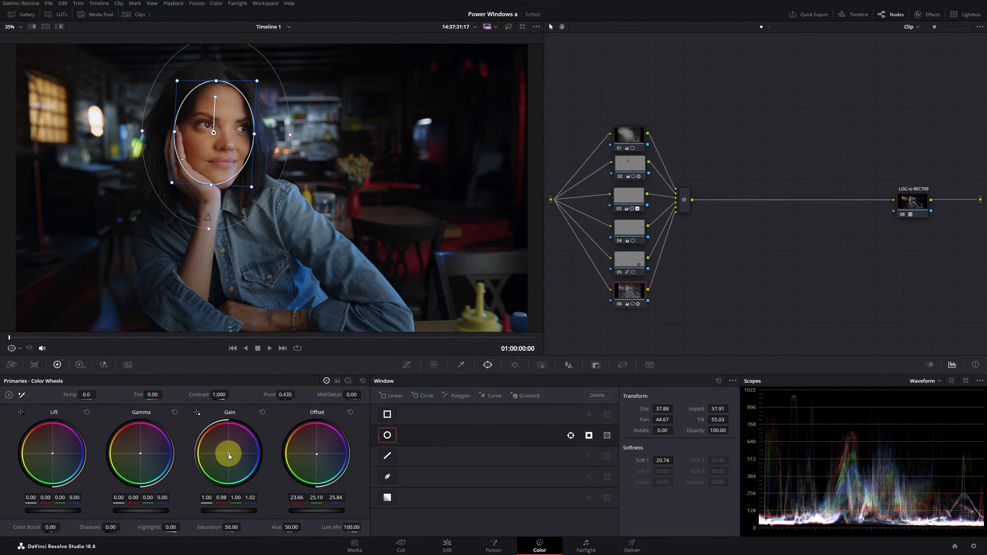
pyautogui.click(405, 366)
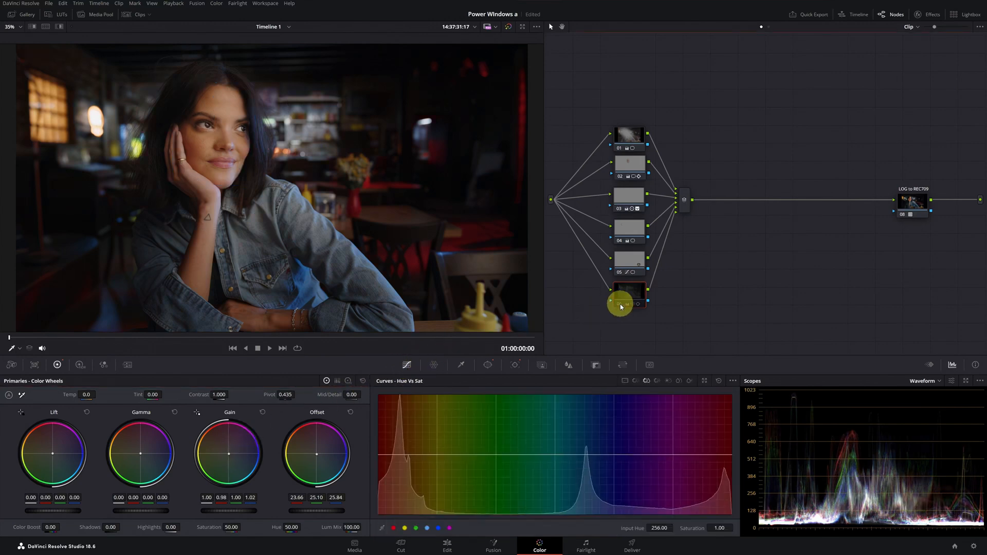
# Select all the parallel nodes and nudge the stack slightly upward in the graph.
pyautogui.moveTo(596, 107); pyautogui.dragTo(649, 331)
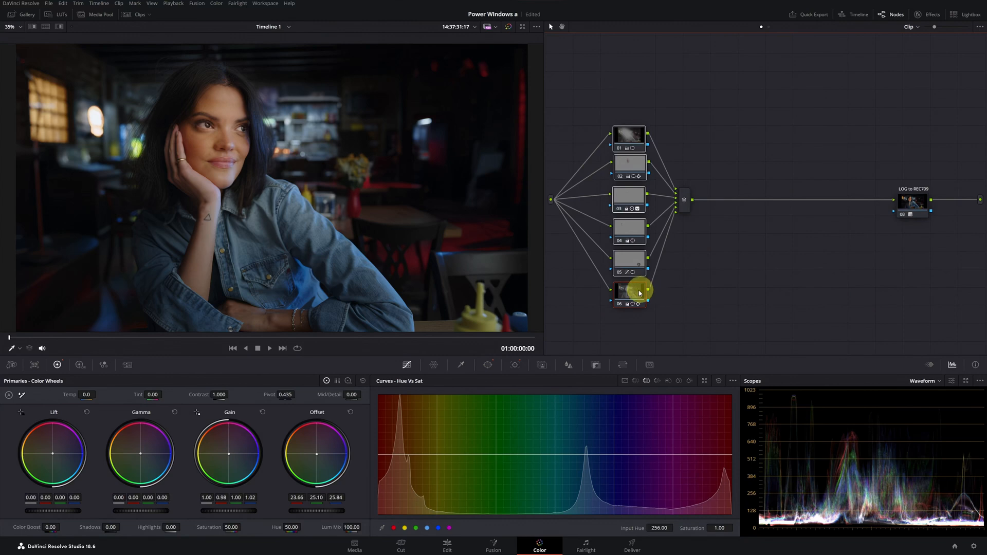
pyautogui.moveTo(628, 298); pyautogui.dragTo(627, 295)
pyautogui.click(629, 319)
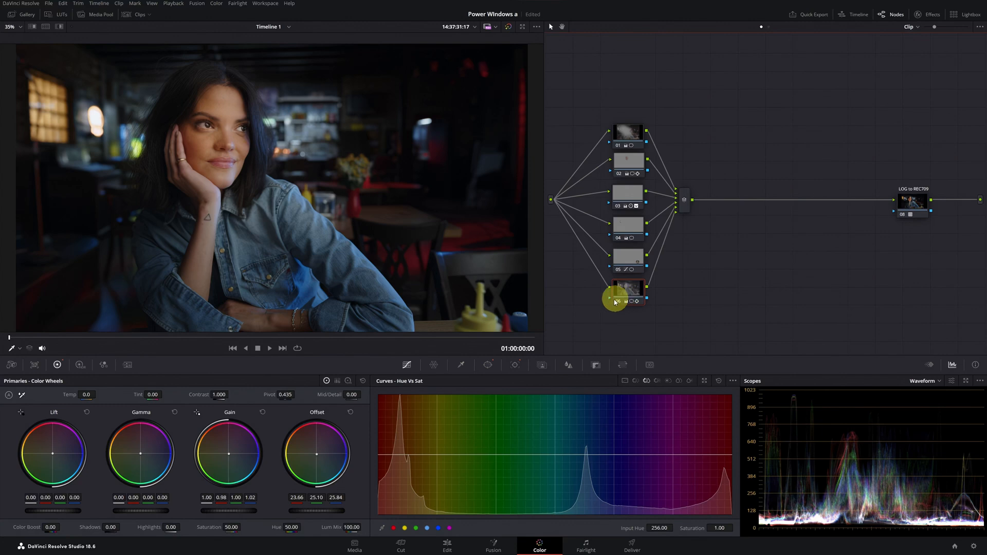
# Add a second circle window on node 06, switch its mask mode, and fit it over the upright forearm with Size 16.05 and Aspect 16.11.
pyautogui.click(490, 366)
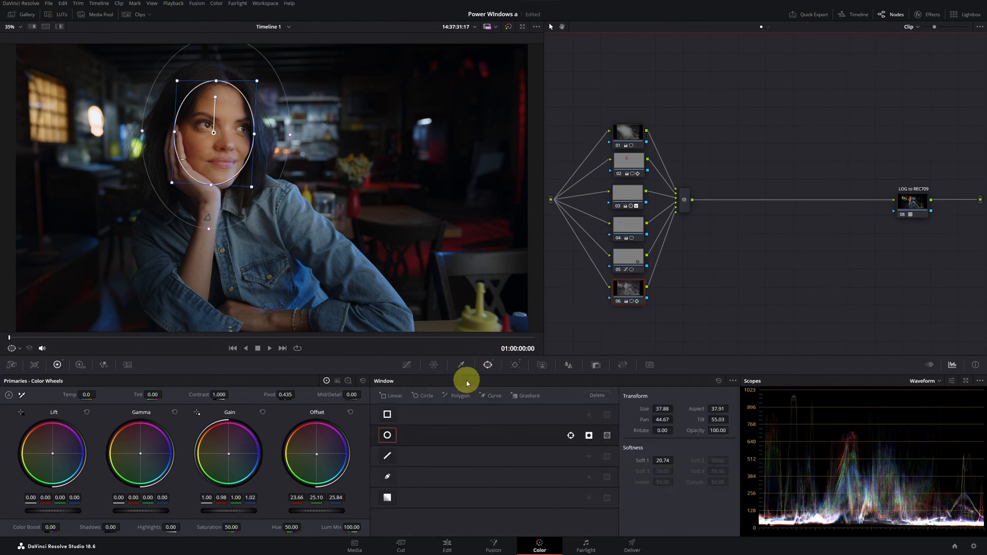
pyautogui.click(424, 395)
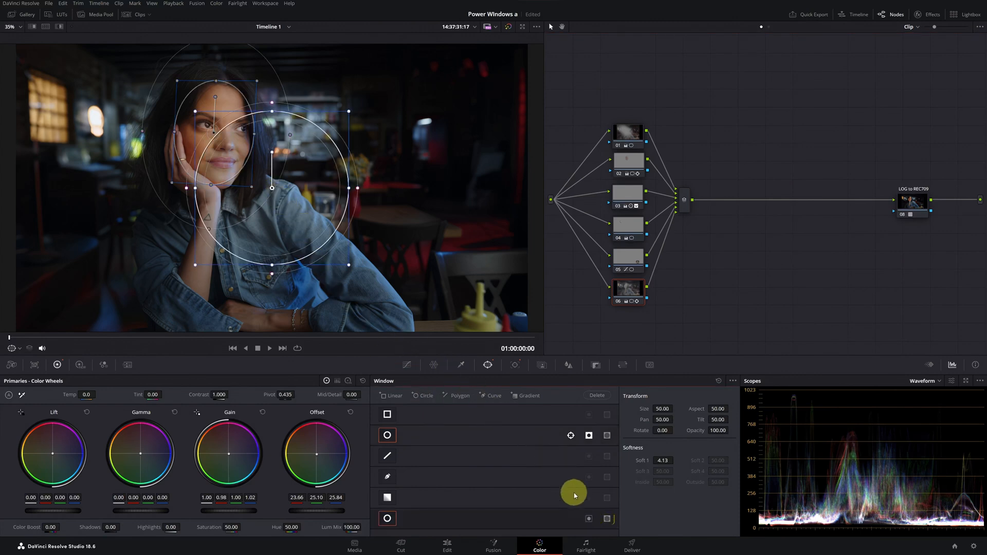
pyautogui.click(599, 514)
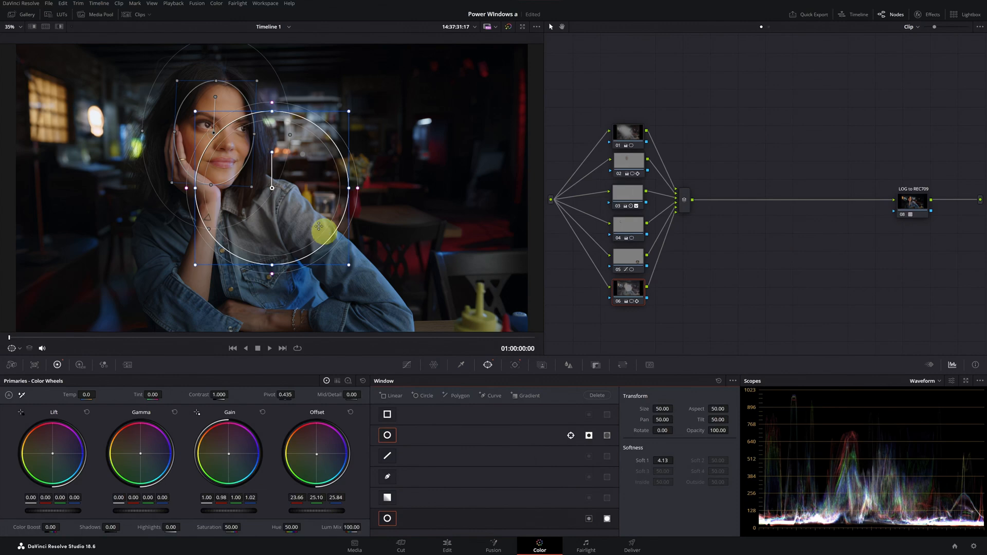
pyautogui.moveTo(272, 187); pyautogui.dragTo(204, 231)
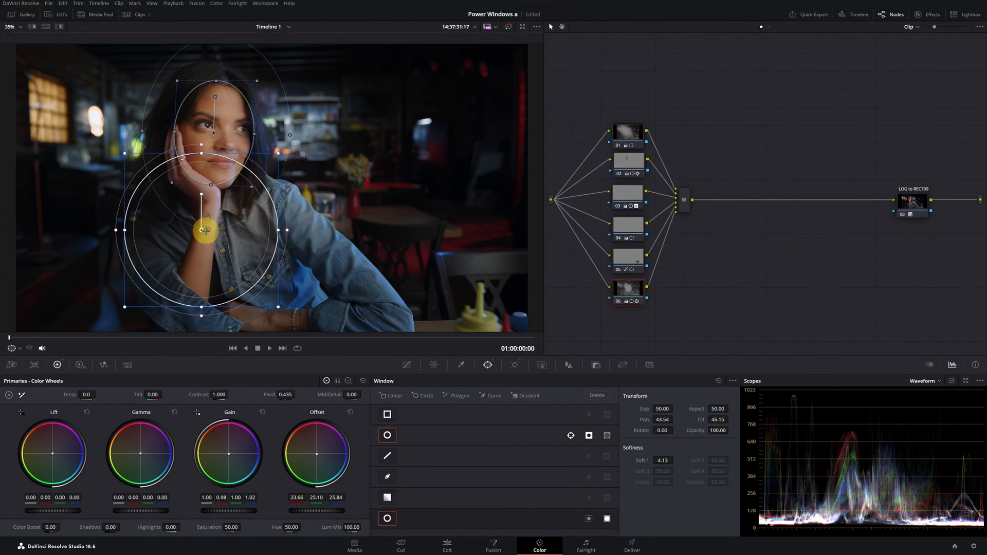
pyautogui.moveTo(280, 234); pyautogui.dragTo(228, 237)
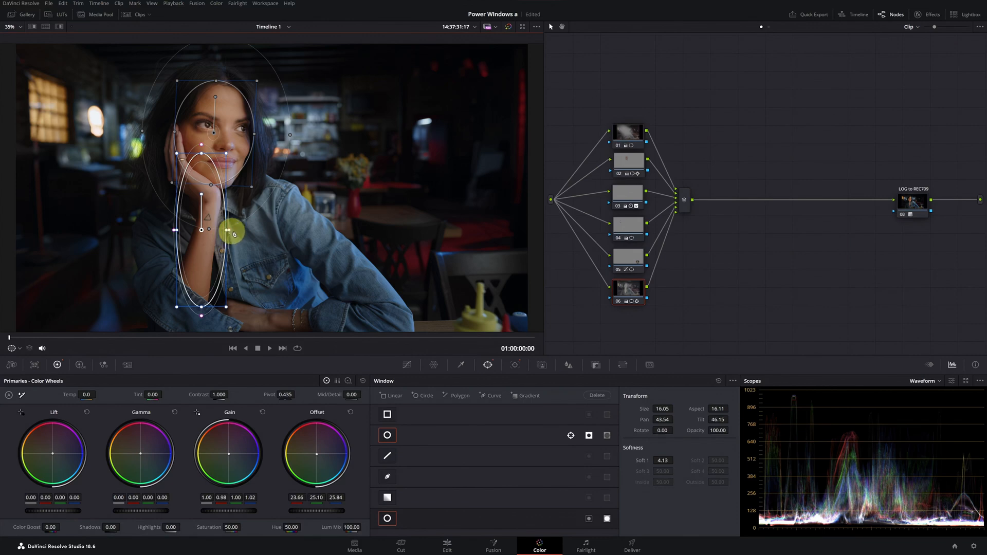
# Add another masked circle window over the arm resting on the table, and refine the forearm window with Soft 1 8.87.
pyautogui.click(418, 398)
pyautogui.moveTo(271, 220); pyautogui.dragTo(266, 315)
pyautogui.click(602, 526)
pyautogui.moveTo(267, 235); pyautogui.dragTo(269, 298)
pyautogui.moveTo(343, 317); pyautogui.dragTo(319, 324)
pyautogui.click(424, 502)
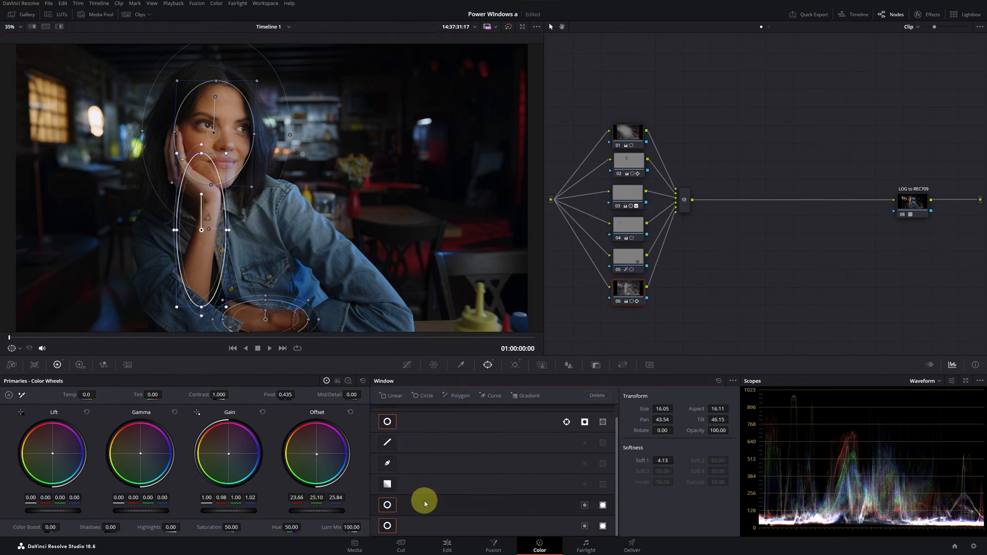
pyautogui.moveTo(230, 227); pyautogui.dragTo(201, 225)
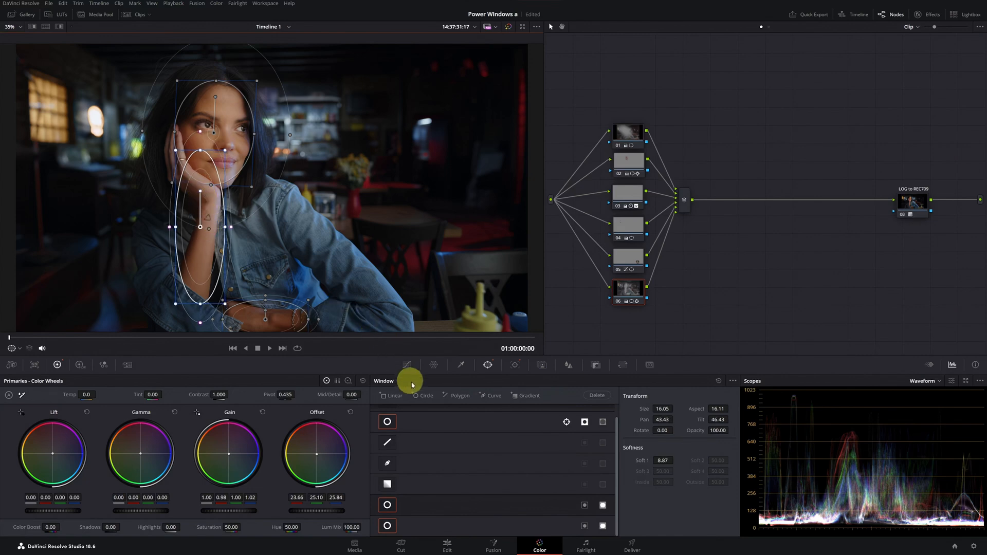
# Add a masked circle window over the hand against the cheek, rotated -23.20 with Size 29.72 and Aspect 29.76.
pyautogui.click(423, 395)
pyautogui.moveTo(272, 188); pyautogui.dragTo(177, 163)
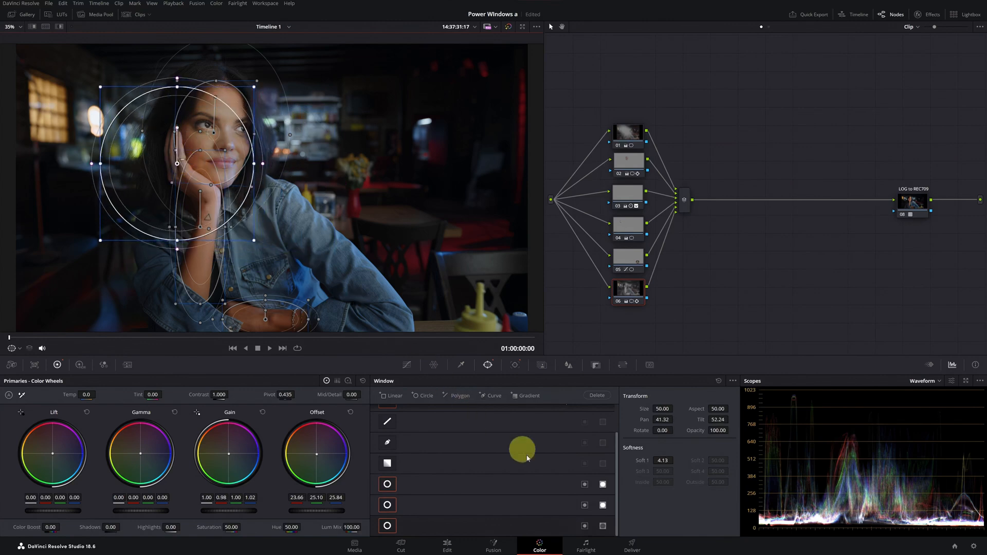
pyautogui.click(603, 525)
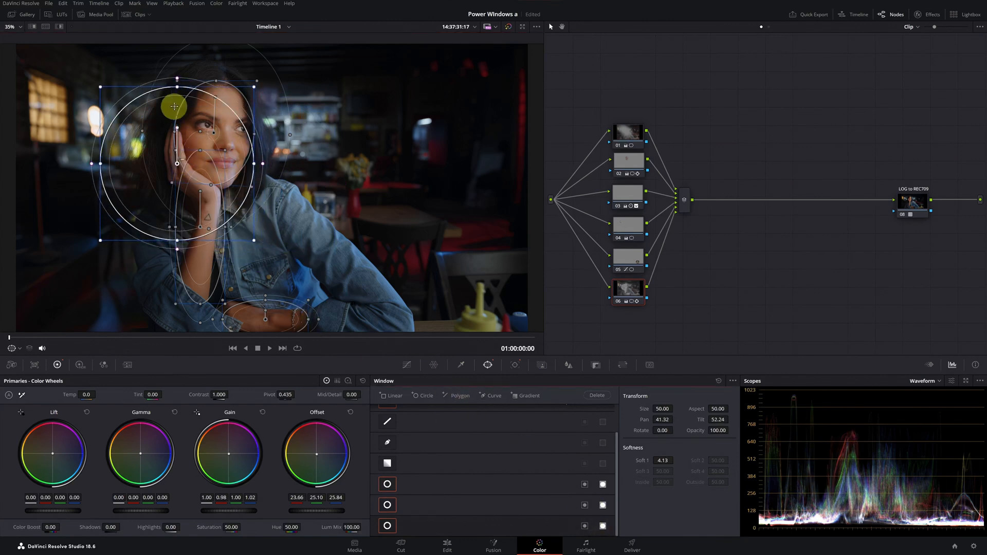
pyautogui.moveTo(177, 128); pyautogui.dragTo(163, 132)
pyautogui.moveTo(276, 203); pyautogui.dragTo(157, 174)
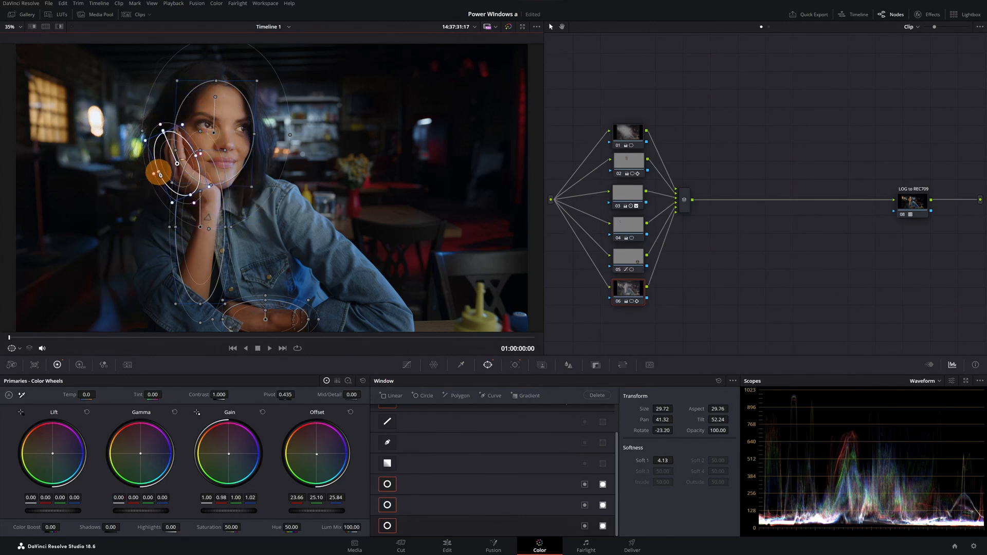
# Hide the window overlay and toggle node 06 off and on to compare the cool surroundings grade.
pyautogui.click(406, 365)
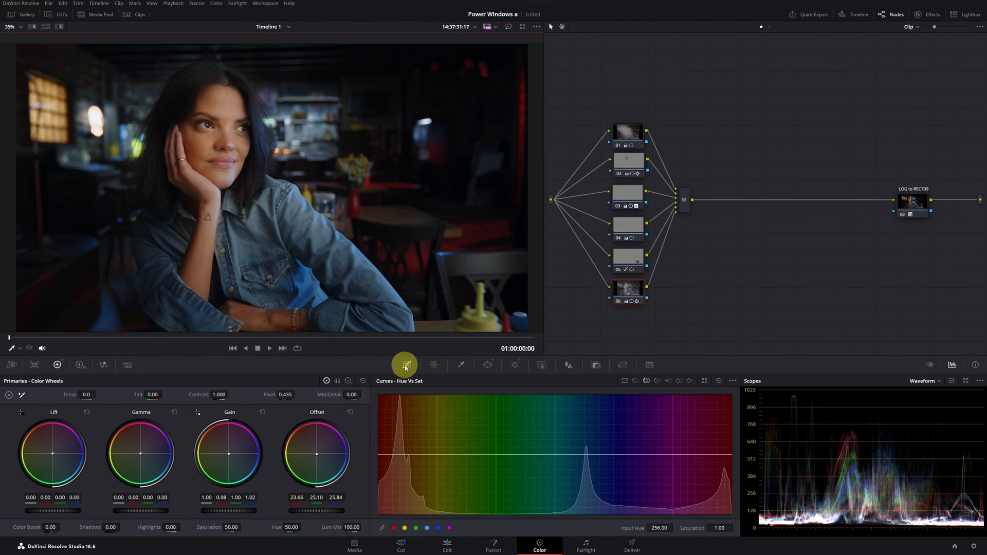
pyautogui.click(619, 302)
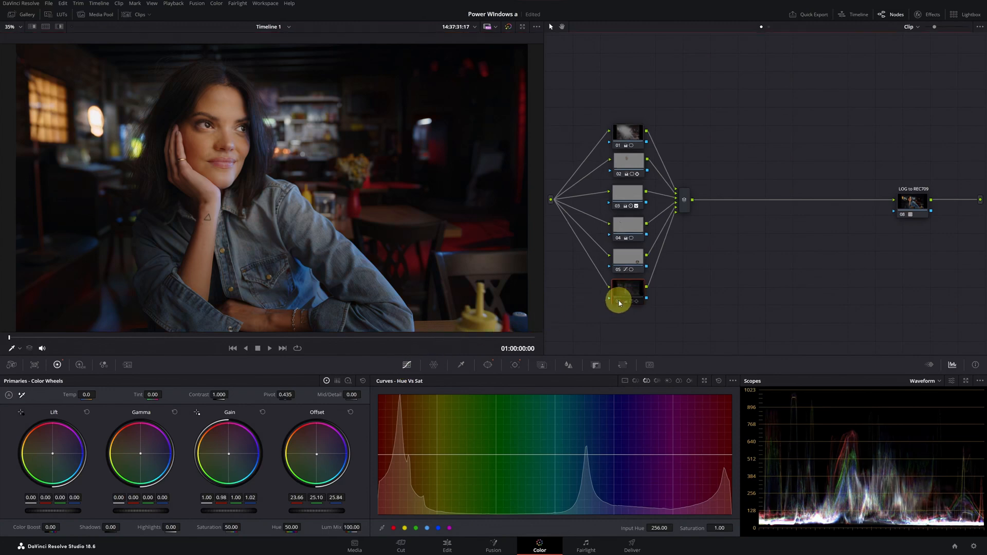
pyautogui.click(618, 303)
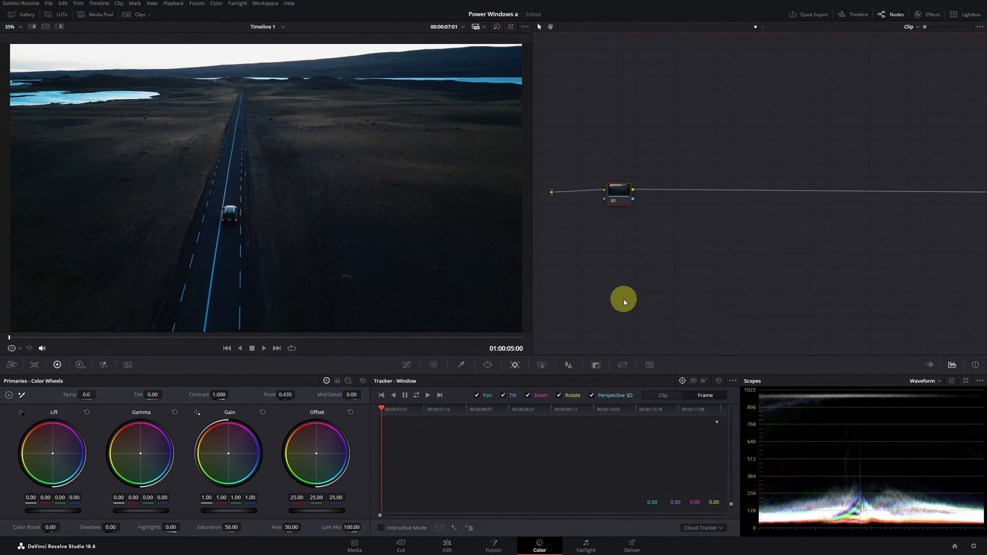
# Warm the color temperature of the car-on-road clip on node 01, and set Gamma to 0.01 and Gain to 1.03.
pyautogui.moveTo(88, 394); pyautogui.dragTo(138, 394)
pyautogui.moveTo(134, 504); pyautogui.dragTo(160, 506)
pyautogui.moveTo(229, 509); pyautogui.dragTo(247, 502)
pyautogui.moveTo(83, 394)
pyautogui.mouseDown()
pyautogui.moveTo(99, 394)
pyautogui.moveTo(82, 394)
pyautogui.mouseUp()
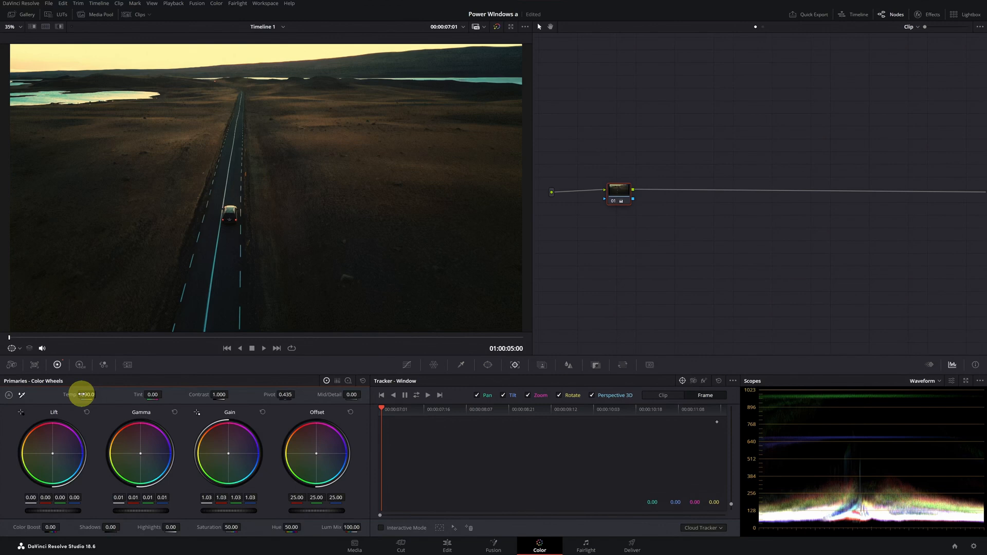
# Add a gradient window on node 01, rotated 90.00 and aligned with the road's right edge, with Soft 1 at 1.82.
pyautogui.click(483, 363)
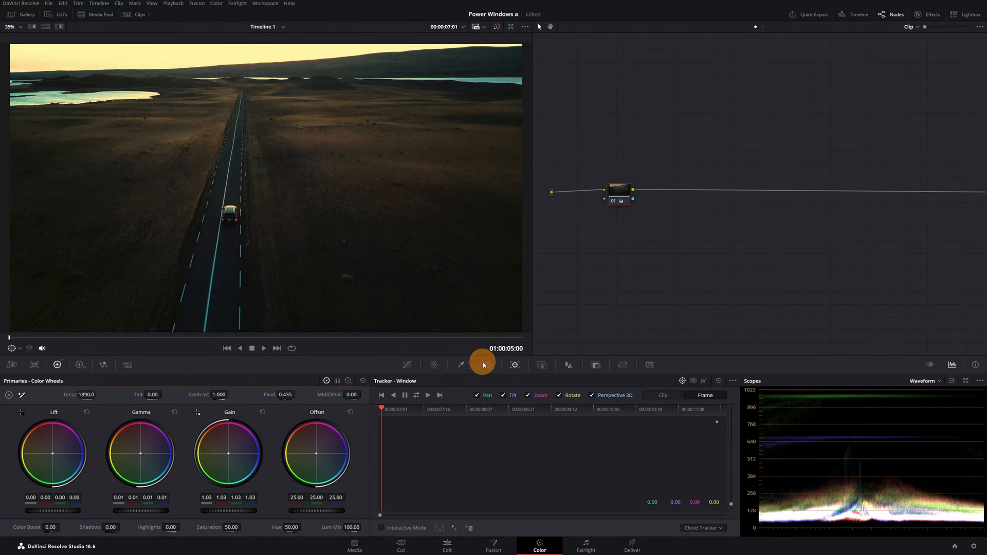
pyautogui.click(387, 498)
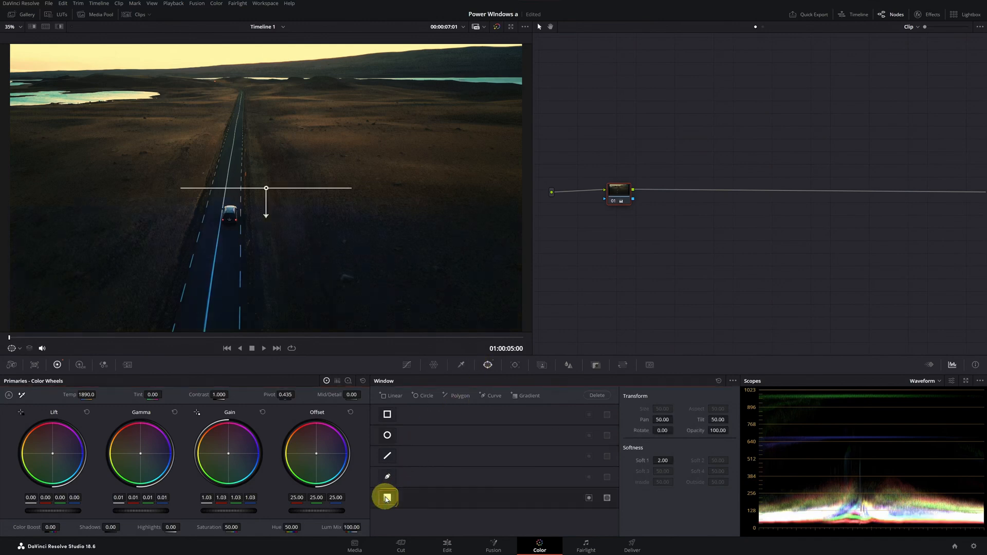
pyautogui.moveTo(265, 188); pyautogui.dragTo(242, 185)
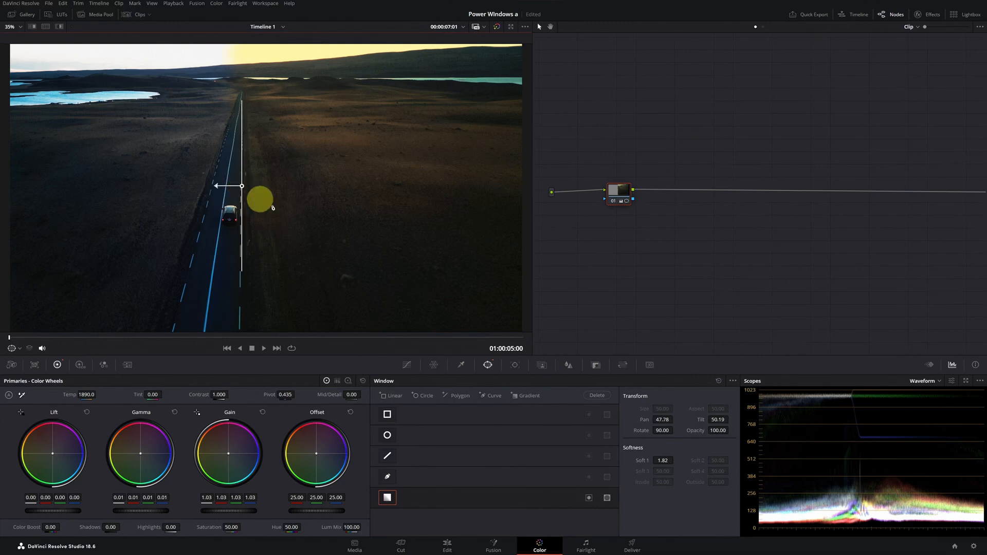
# In Frame tracking mode, keyframe the gradient along the road's right edge at the first and last frames, rotated 94.21 at the end, and reduce its softness.
pyautogui.click(515, 365)
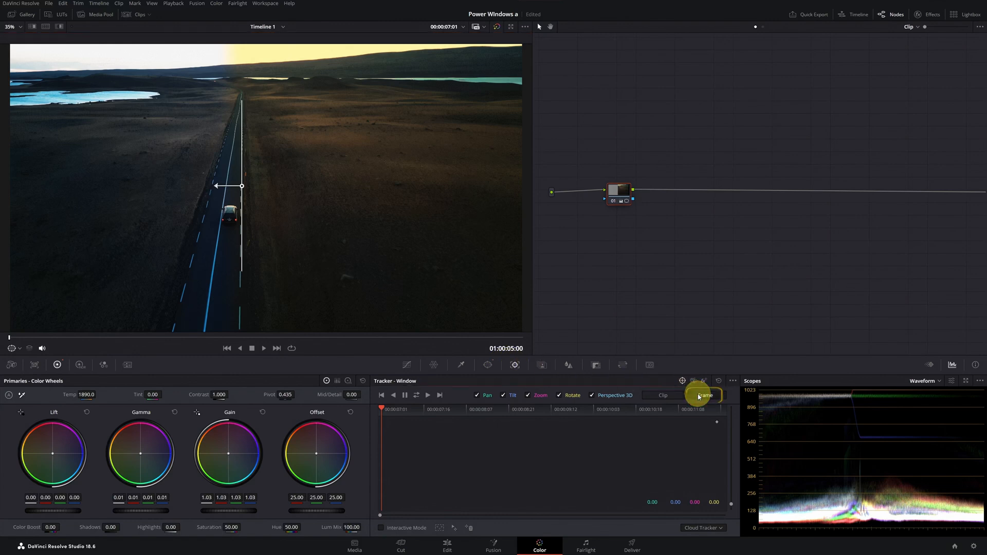
pyautogui.moveTo(242, 186); pyautogui.dragTo(217, 186)
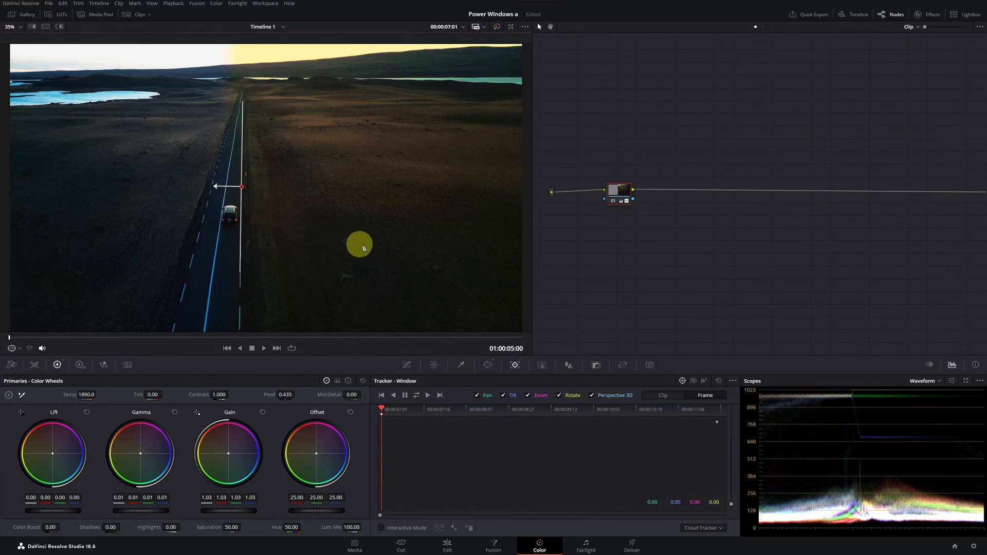
pyautogui.moveTo(492, 338); pyautogui.dragTo(537, 340)
pyautogui.moveTo(241, 186); pyautogui.dragTo(210, 218)
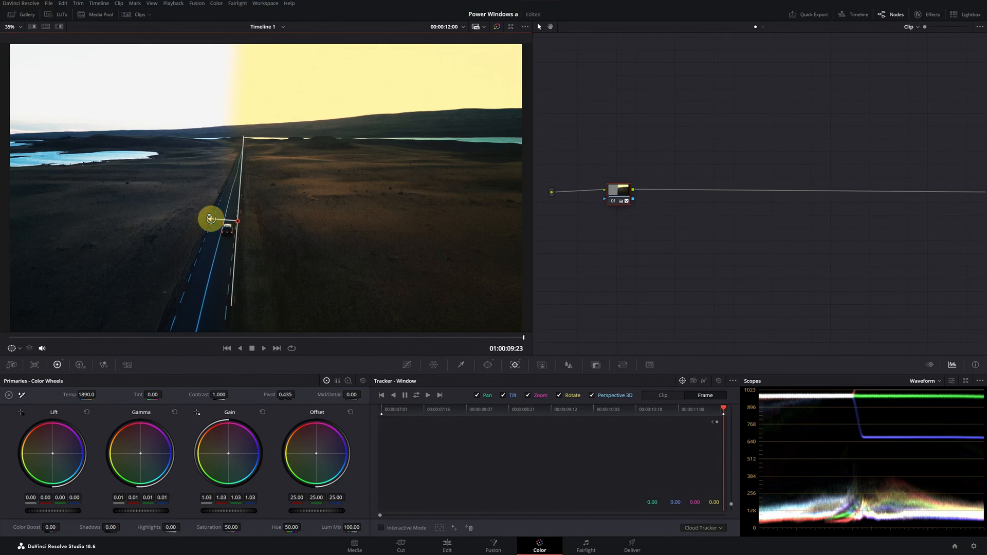
pyautogui.click(488, 366)
pyautogui.moveTo(649, 458); pyautogui.dragTo(626, 460)
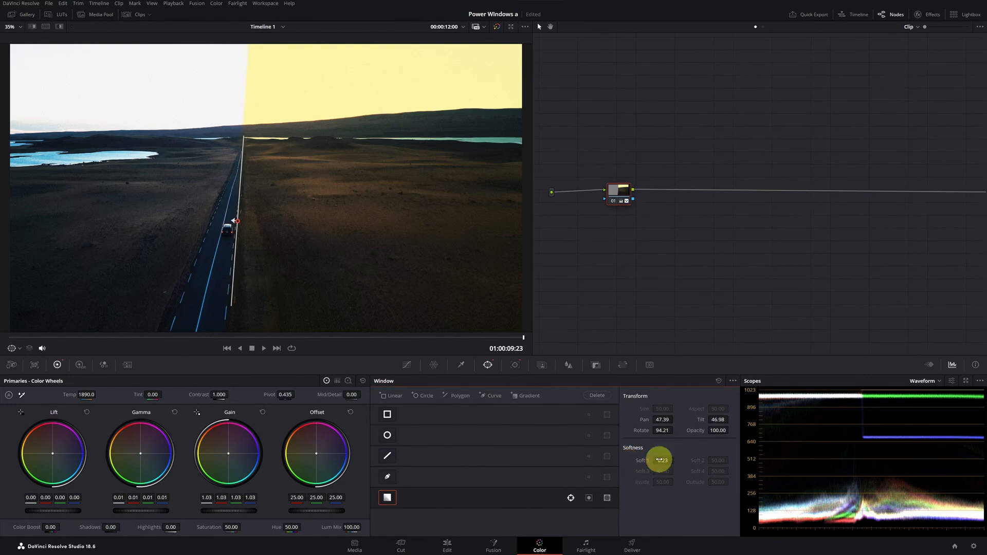
# Add a second gradient window at the clip's first frame, rotated -74.62 to follow the road's left edge.
pyautogui.click(519, 395)
pyautogui.moveTo(335, 341); pyautogui.dragTo(16, 337)
pyautogui.click(265, 191)
pyautogui.moveTo(265, 190); pyautogui.dragTo(242, 199)
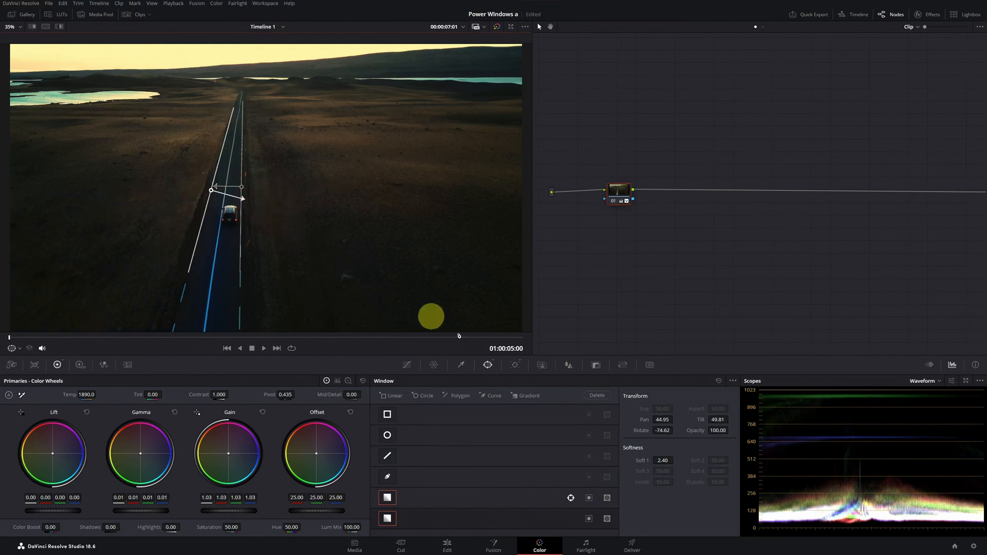
# Keyframe the left-edge gradient in Frame tracking mode at the first and last frames, with Rotate -66.80 and Soft 1 0.10 at the end.
pyautogui.click(515, 365)
pyautogui.click(705, 396)
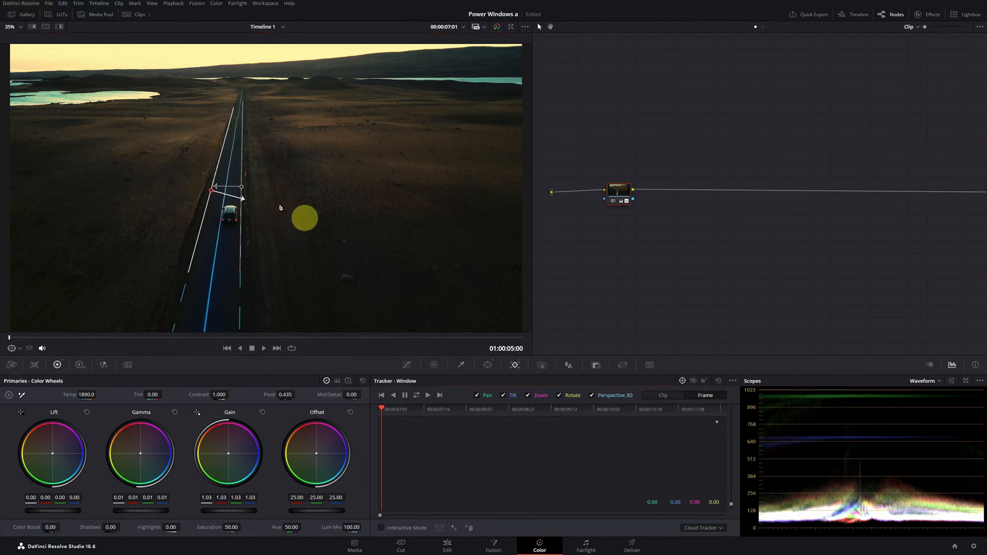
pyautogui.moveTo(212, 194); pyautogui.dragTo(211, 193)
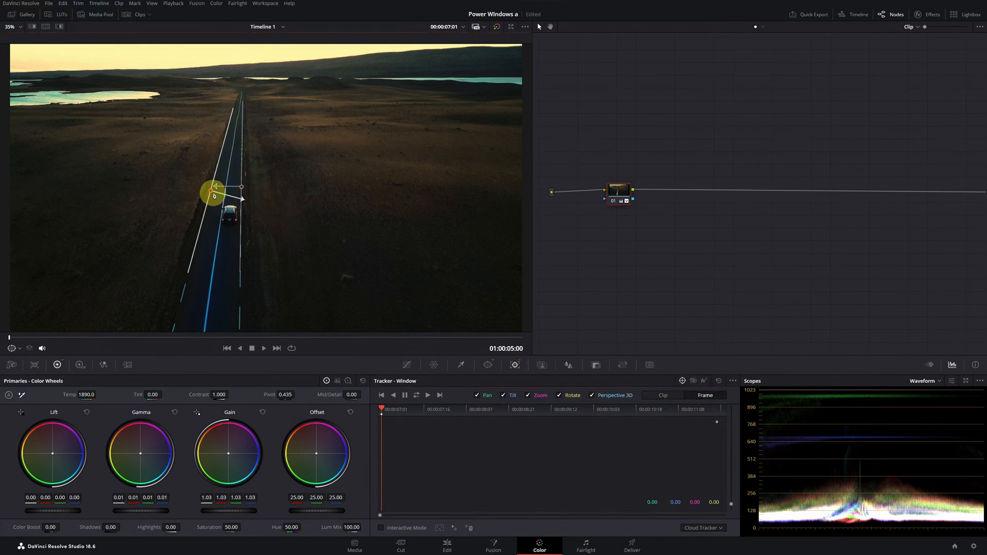
pyautogui.moveTo(494, 338); pyautogui.dragTo(542, 338)
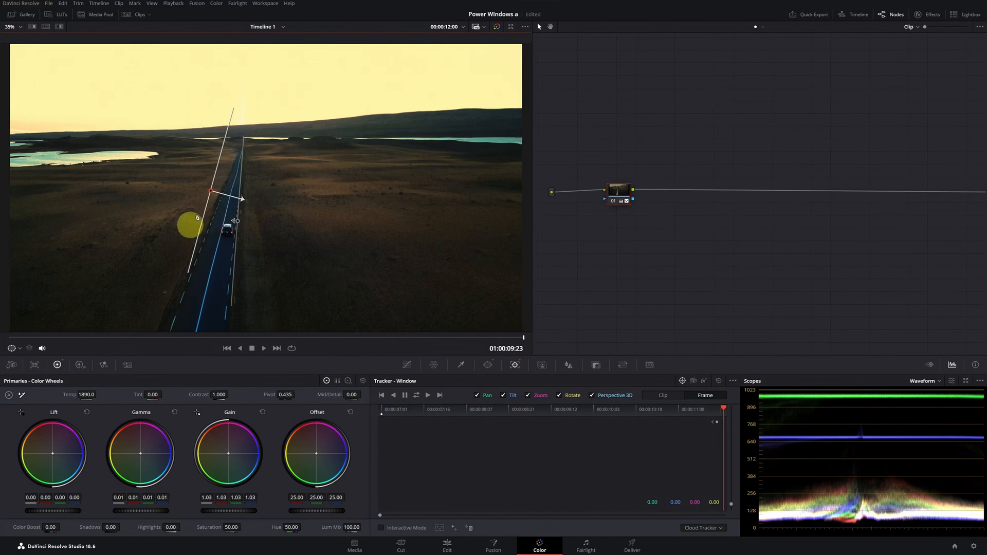
pyautogui.moveTo(210, 192); pyautogui.dragTo(239, 229)
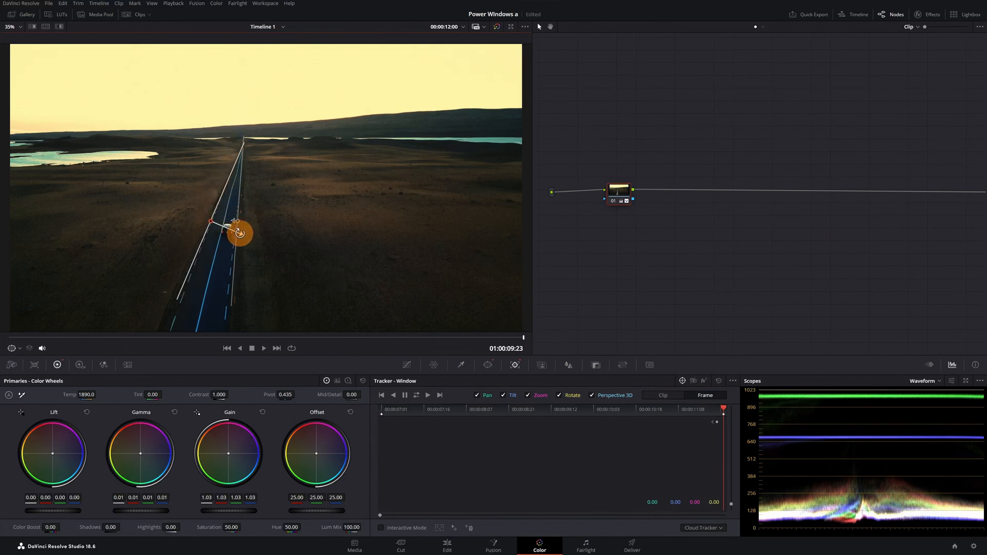
pyautogui.click(481, 365)
pyautogui.moveTo(663, 460); pyautogui.dragTo(622, 460)
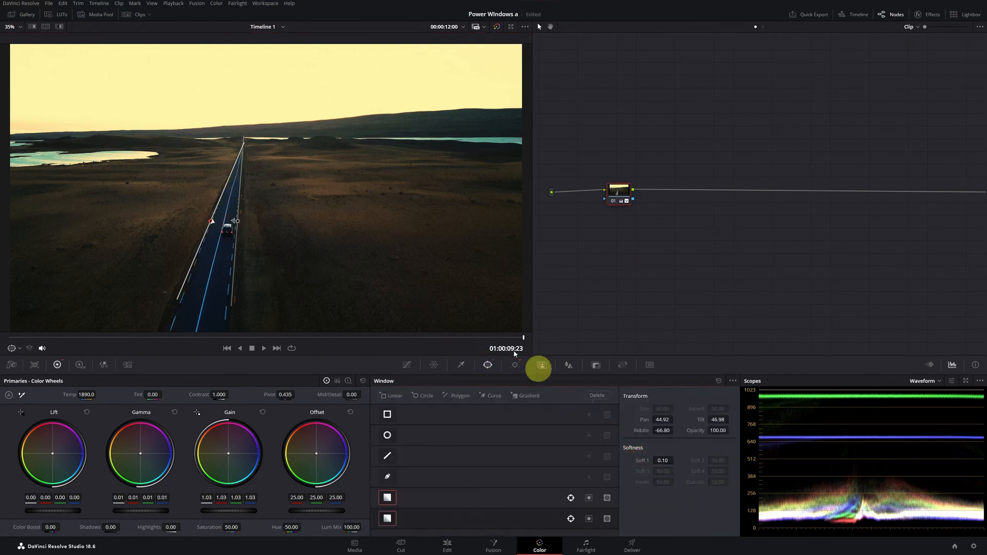
# Draw a closed curve window around the sky, following the horizon and extending beyond the image edges.
pyautogui.scroll(-2, 271, 168)
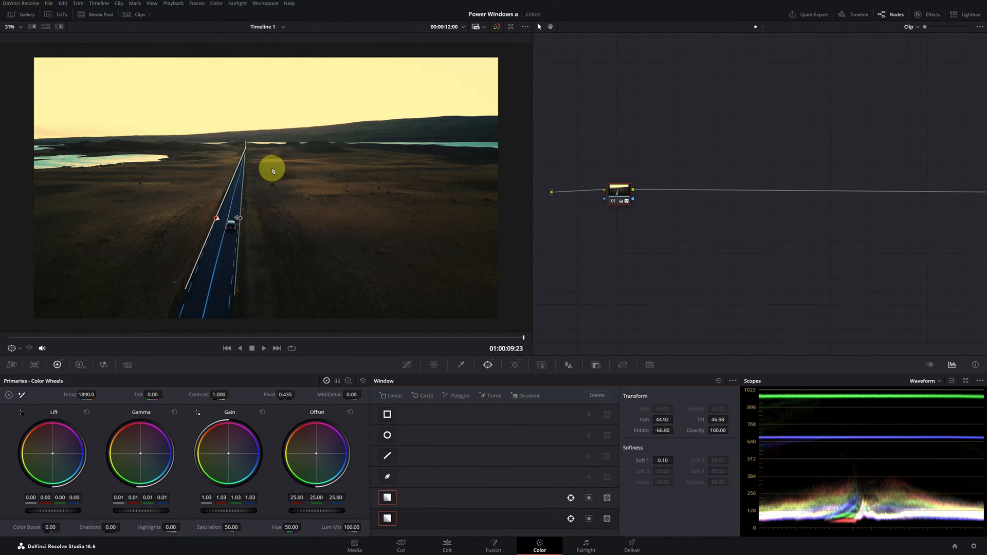
pyautogui.click(489, 397)
pyautogui.click(28, 139)
pyautogui.click(239, 132)
pyautogui.click(367, 122)
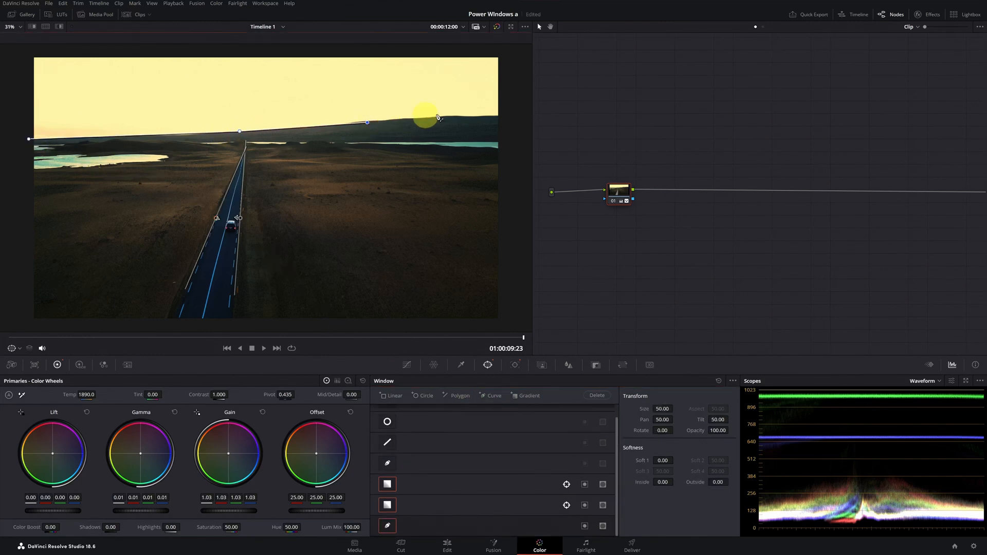
pyautogui.click(507, 115)
pyautogui.click(505, 49)
pyautogui.click(32, 48)
pyautogui.click(28, 139)
pyautogui.moveTo(32, 48); pyautogui.dragTo(27, 49)
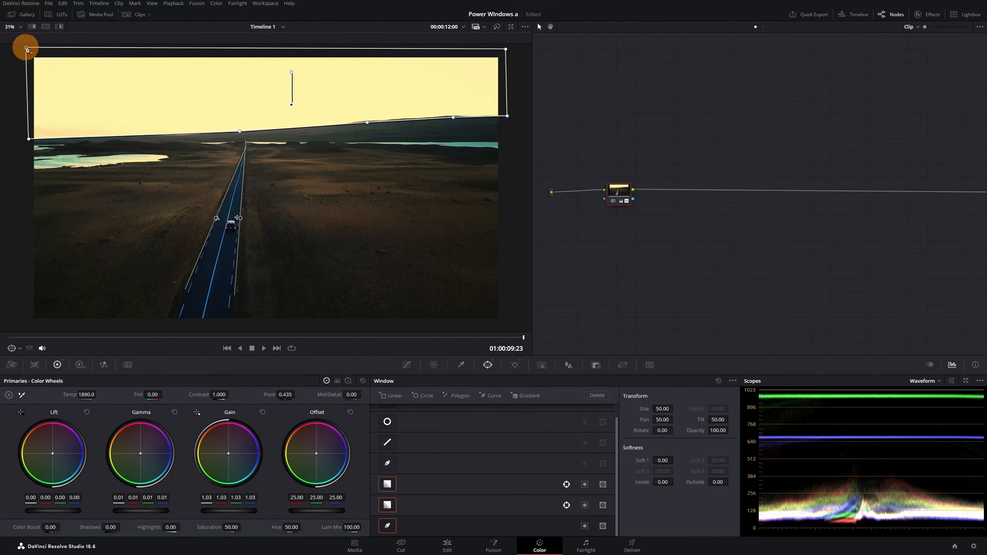
# Set the sky curve window as a mask and track it forward and reverse through the clip.
pyautogui.click(603, 526)
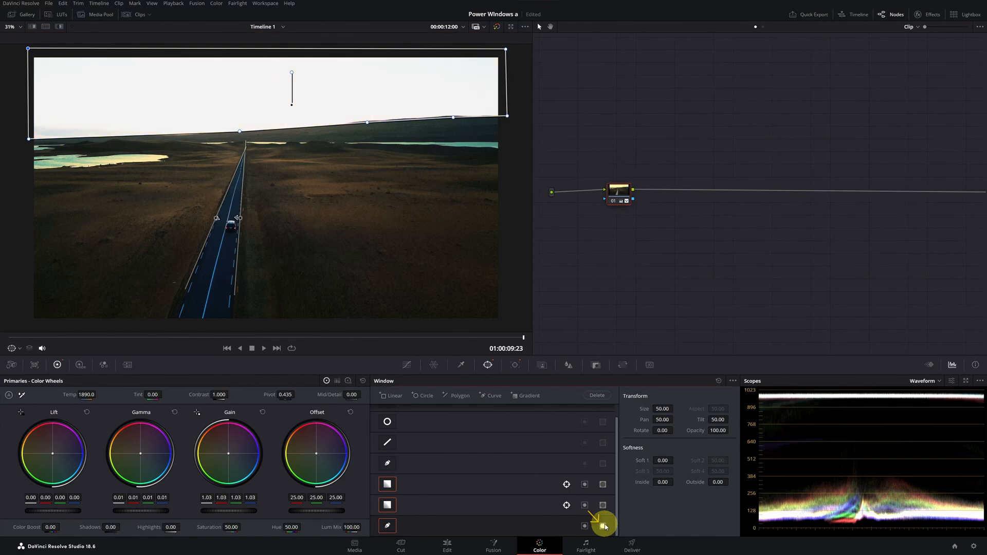
pyautogui.click(515, 365)
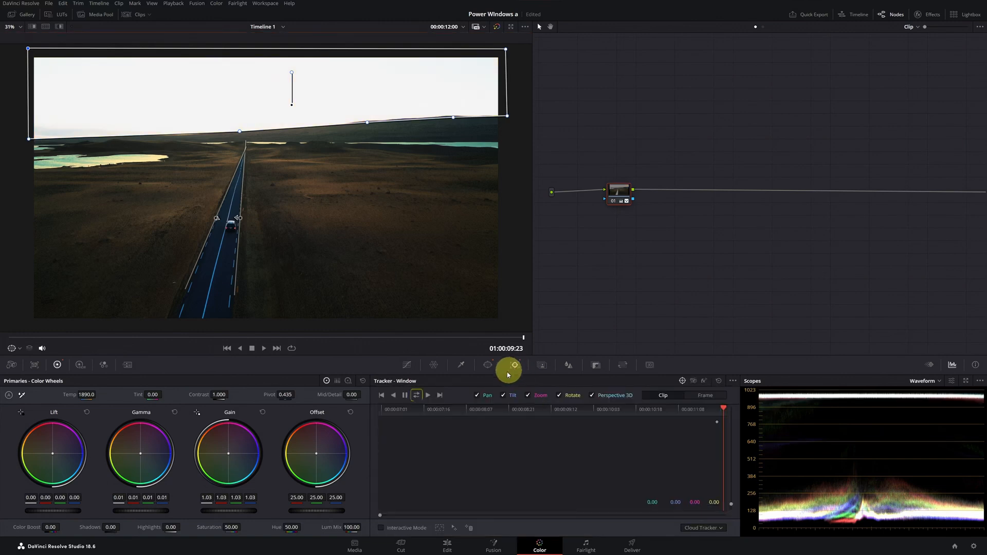
pyautogui.click(416, 396)
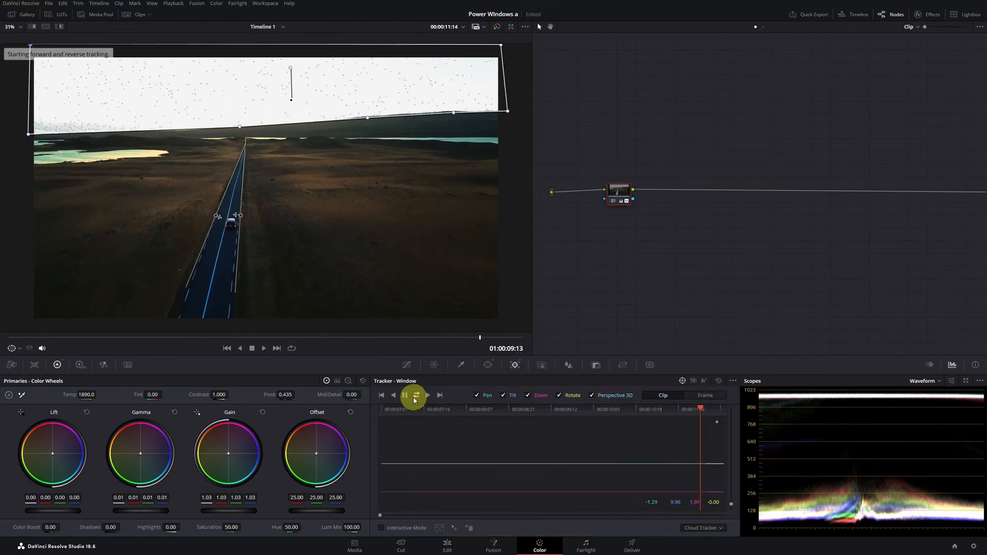
# Fit a circle window over the lake with Size 8.50, Aspect 92.17 and Rotate -1.00, and track it forward and reverse through the clip.
pyautogui.click(495, 367)
pyautogui.click(428, 394)
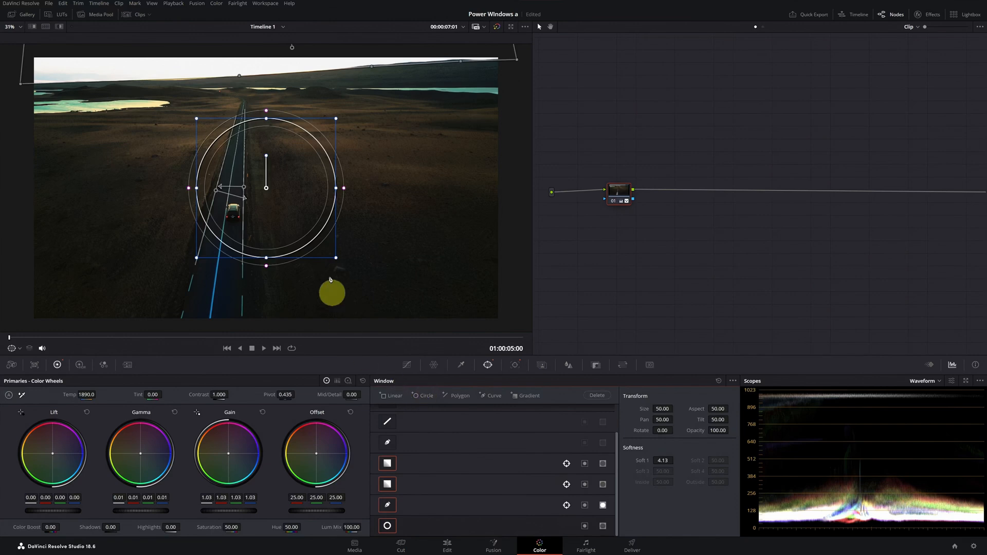
pyautogui.moveTo(264, 186); pyautogui.dragTo(101, 117)
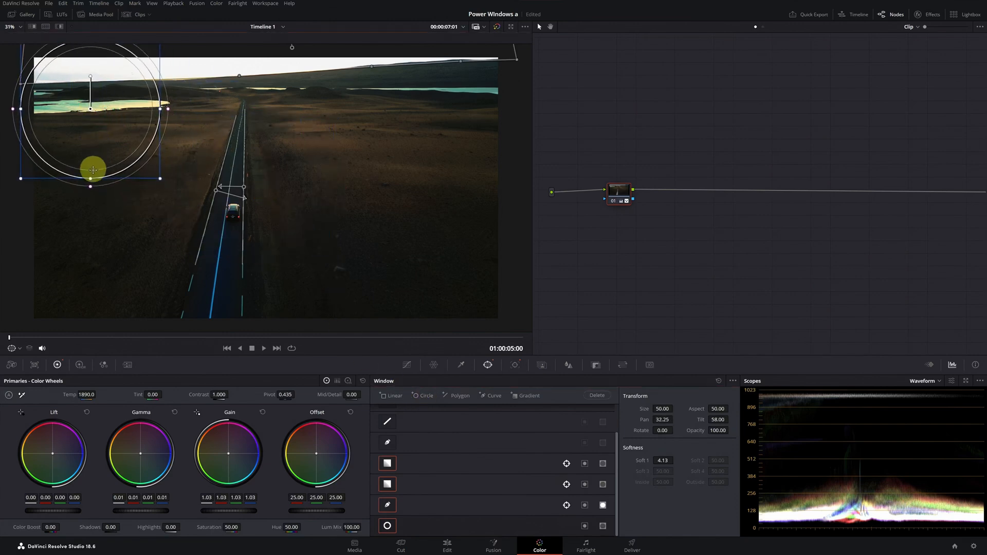
pyautogui.moveTo(90, 179); pyautogui.dragTo(89, 122)
pyautogui.moveTo(168, 108); pyautogui.dragTo(175, 108)
pyautogui.moveTo(90, 108); pyautogui.dragTo(92, 105)
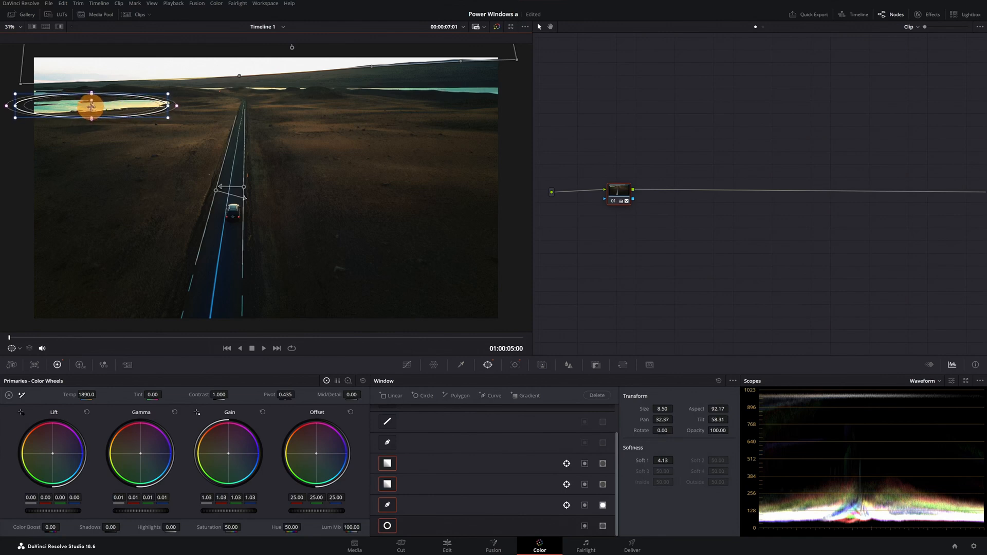
pyautogui.moveTo(650, 429); pyautogui.dragTo(650, 431)
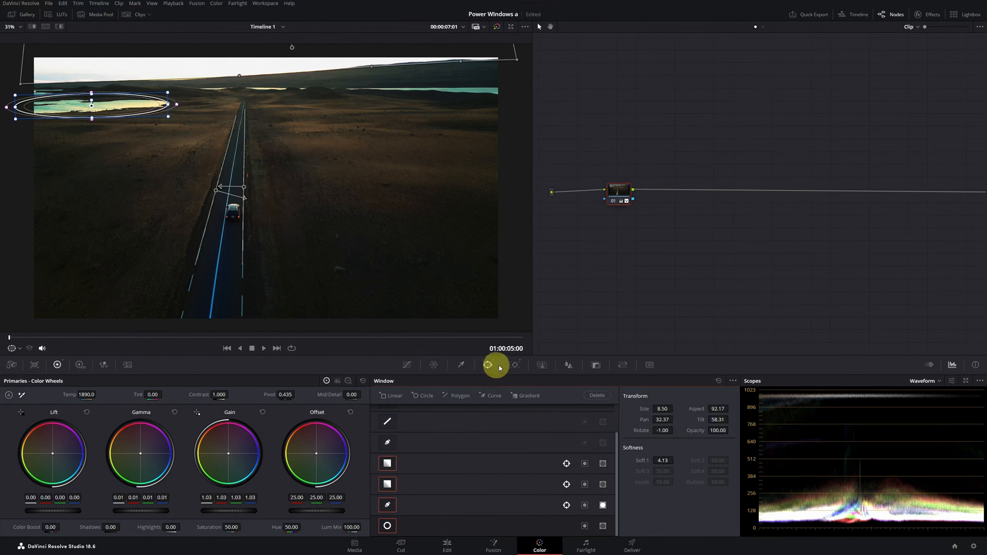
pyautogui.click(515, 364)
pyautogui.click(416, 395)
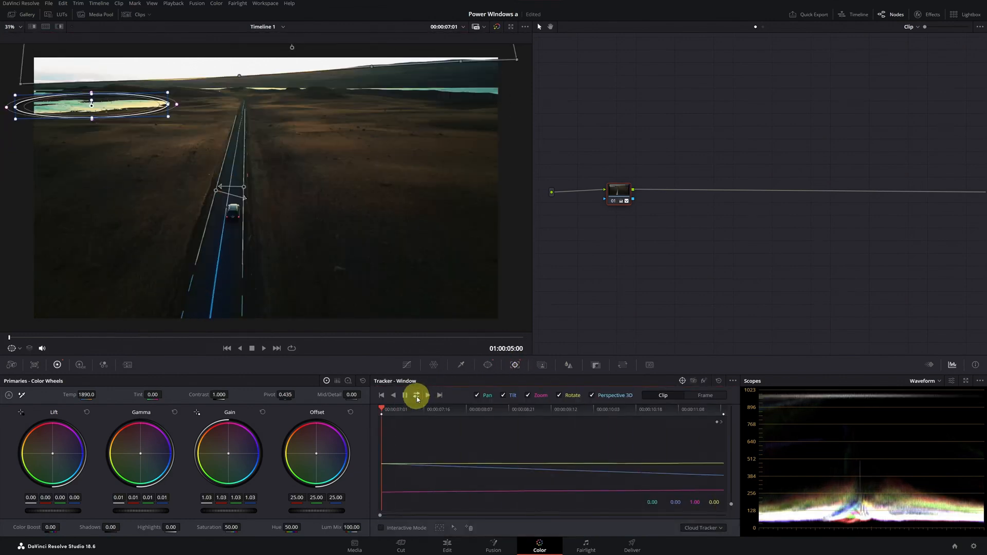
# Make the lake window a mask with Opacity 60.00 and Soft 1 5.69, and set the road's right-edge gradient to Soft 1 0.07.
pyautogui.click(488, 365)
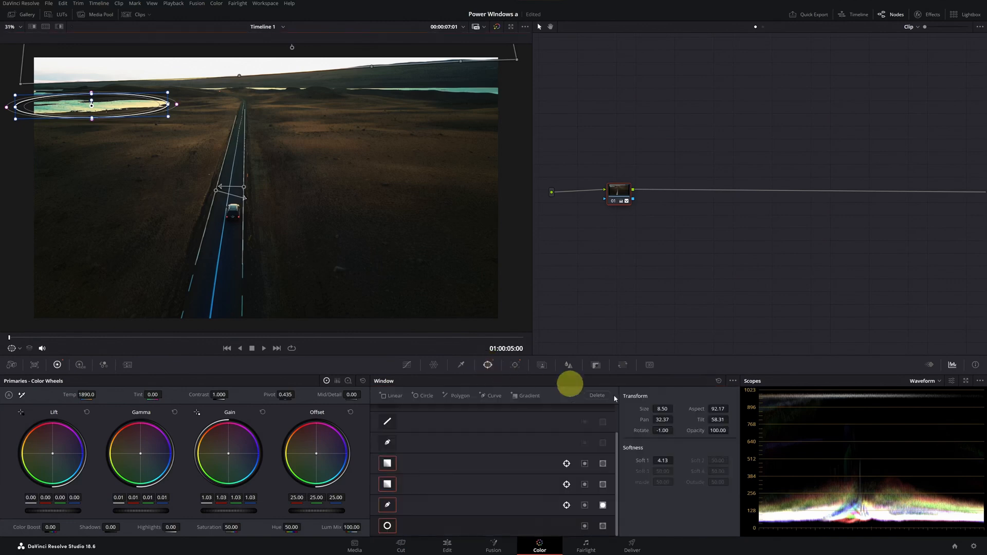
pyautogui.doubleClick(717, 432)
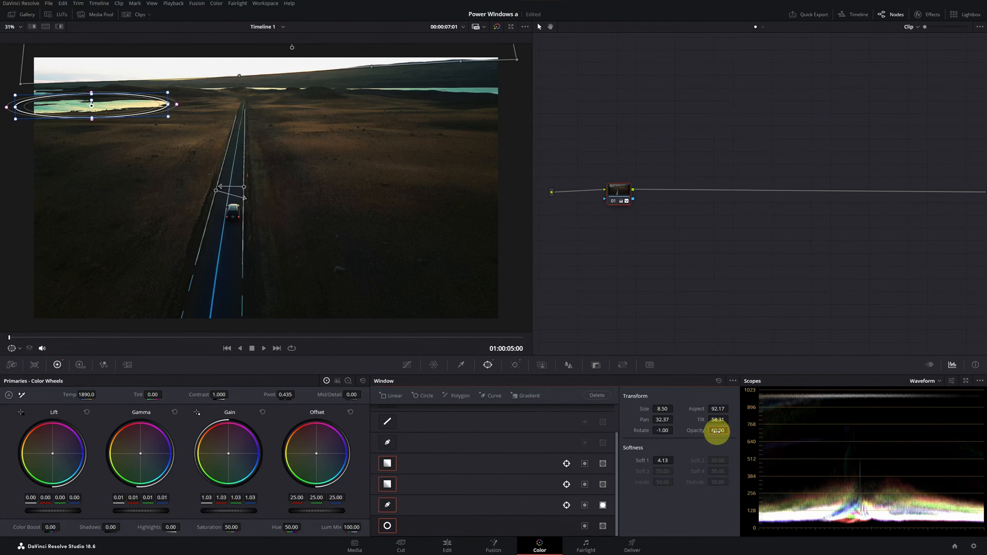
pyautogui.click(663, 461)
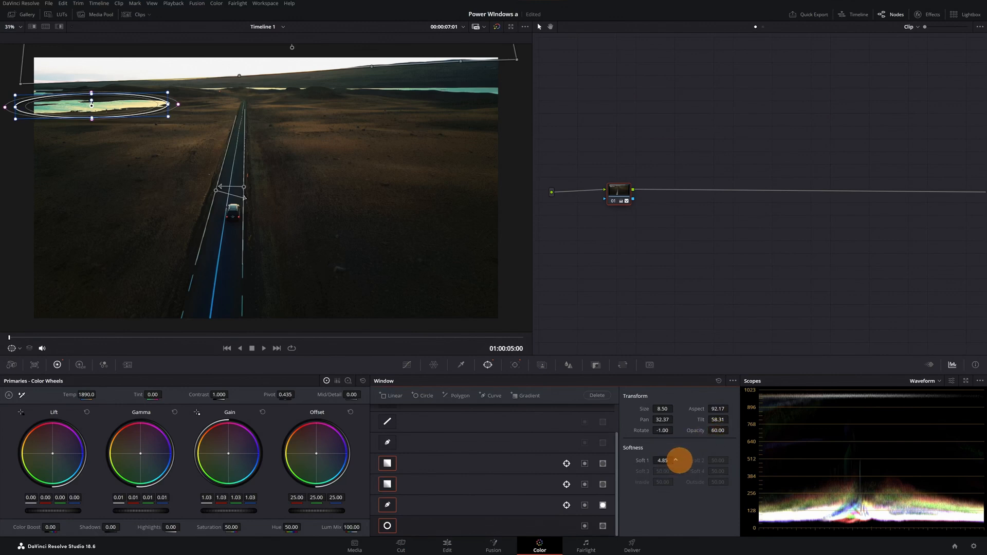
pyautogui.moveTo(679, 460); pyautogui.dragTo(695, 459)
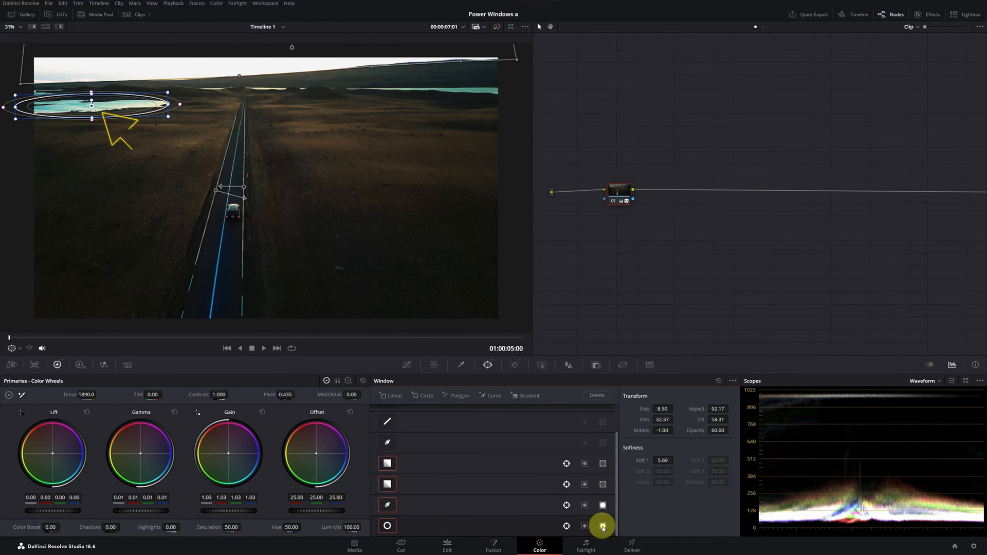
pyautogui.click(453, 483)
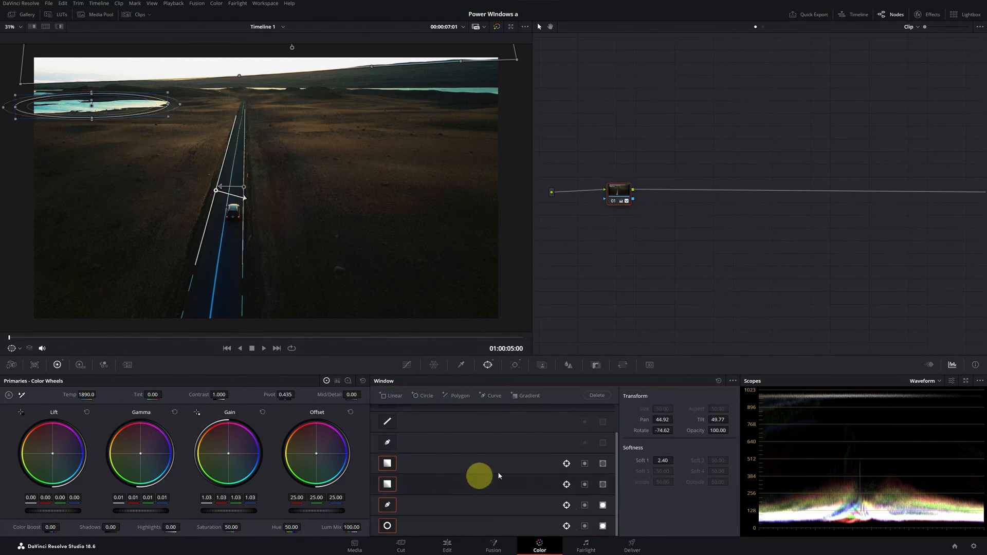
pyautogui.moveTo(663, 461)
pyautogui.mouseDown()
pyautogui.moveTo(475, 462)
pyautogui.moveTo(670, 458)
pyautogui.mouseUp()
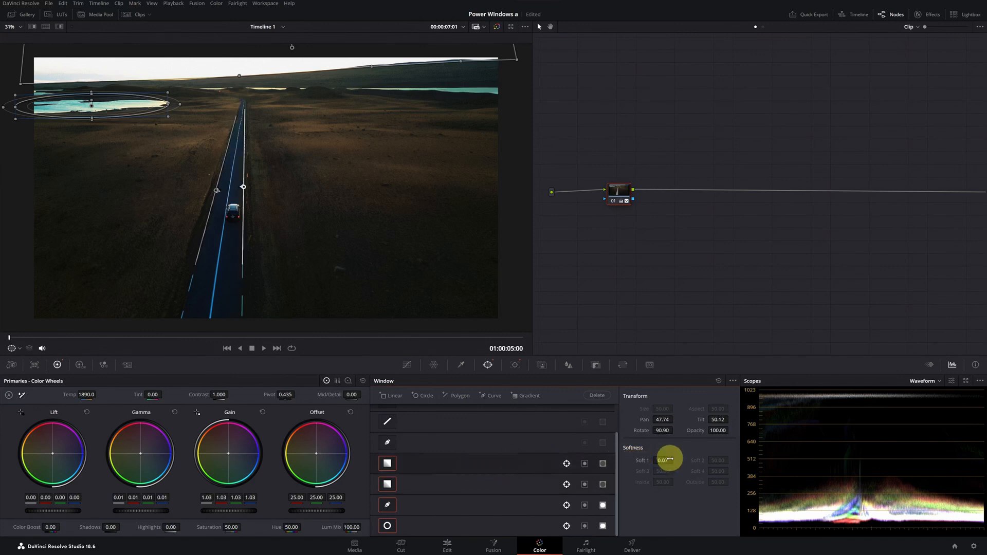
# Add a parallel node to node 01 and move node 01 higher to space the two nodes apart.
pyautogui.rightClick(617, 194)
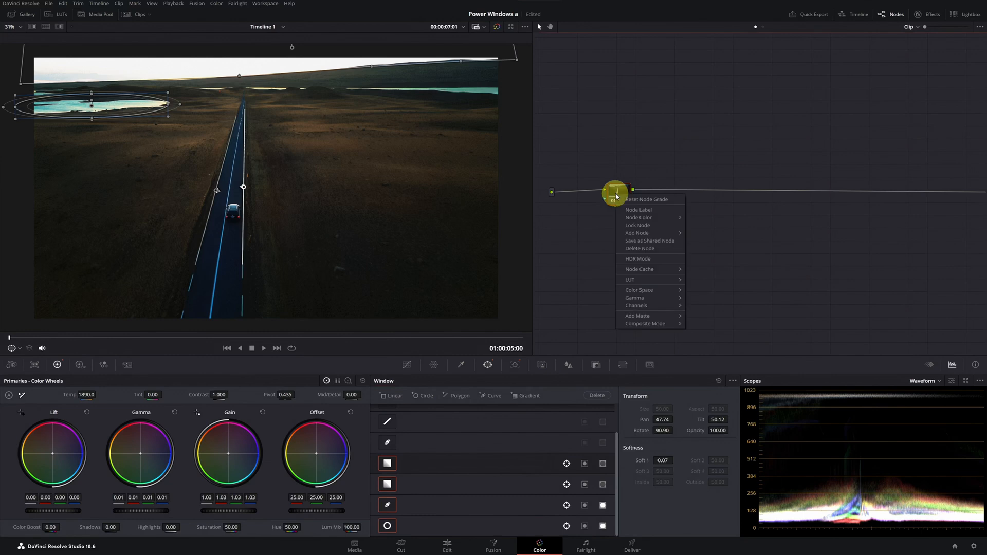
pyautogui.moveTo(654, 232)
pyautogui.click(716, 242)
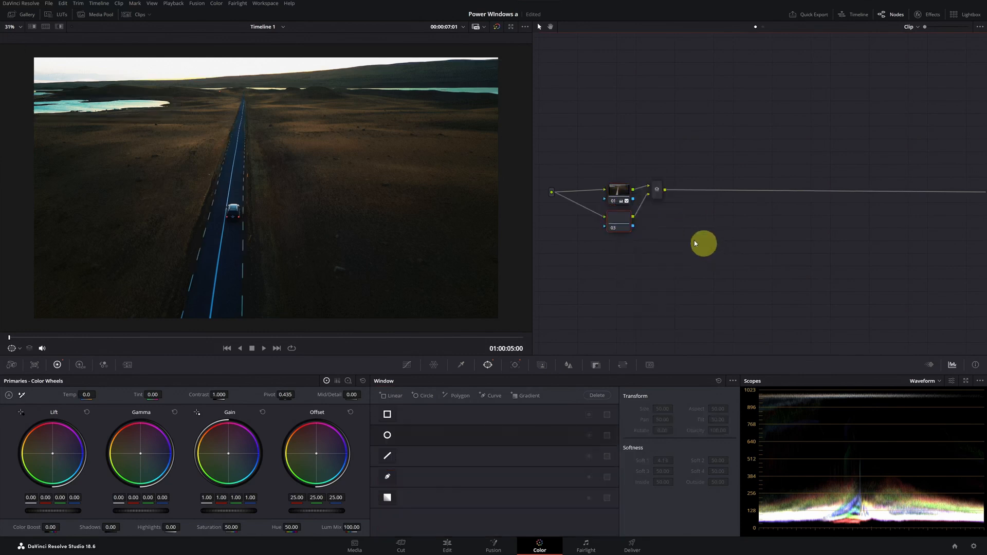
pyautogui.moveTo(619, 202); pyautogui.dragTo(622, 174)
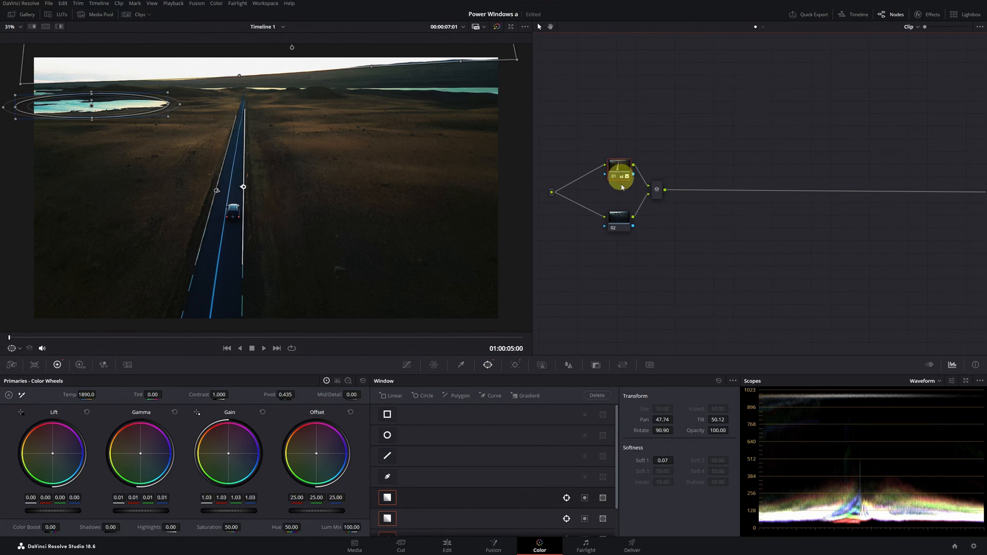
# Copy node 01's windows to node 02 with the primaries reset, and disable node 02's lake circle and sky curve windows.
pyautogui.click(619, 222)
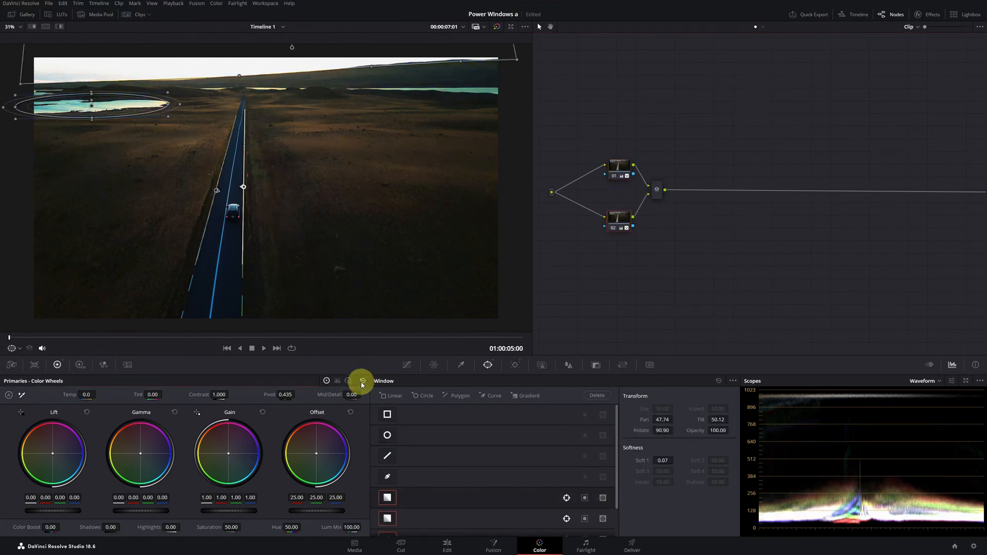
pyautogui.moveTo(615, 465); pyautogui.dragTo(608, 504)
pyautogui.click(387, 525)
pyautogui.click(388, 505)
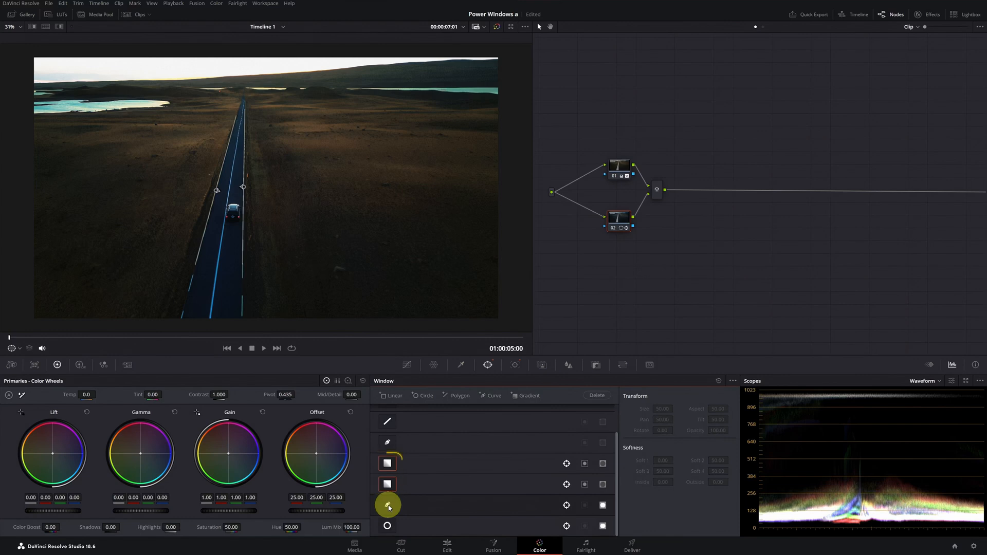
# Add an outside node after node 02, shift the parallel mixer aside to make room, and preview the node's isolated area in highlight view.
pyautogui.moveTo(616, 217); pyautogui.dragTo(590, 220)
pyautogui.rightClick(593, 224)
pyautogui.moveTo(634, 262)
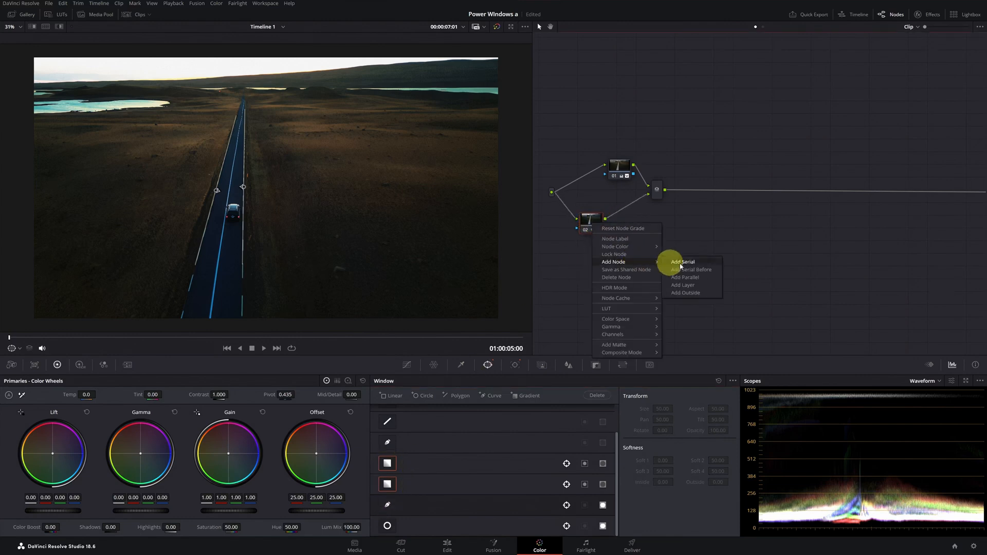
pyautogui.click(699, 293)
pyautogui.moveTo(656, 191); pyautogui.dragTo(680, 196)
pyautogui.click(626, 225)
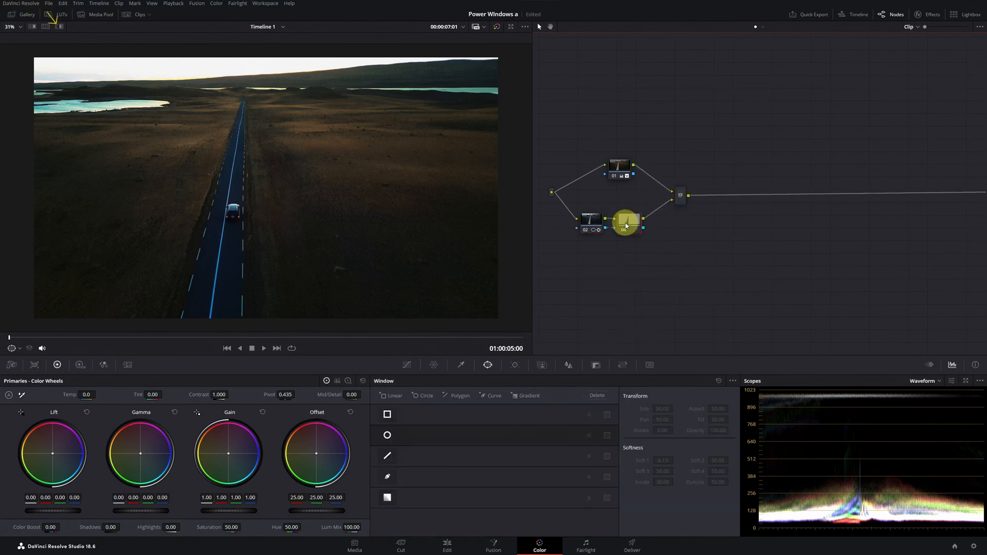
pyautogui.click(59, 27)
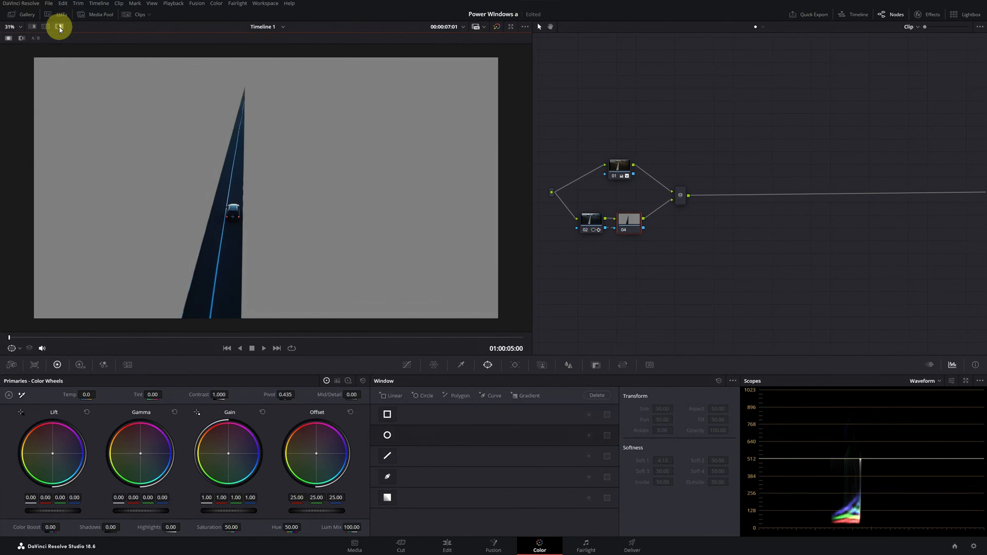
pyautogui.click(59, 26)
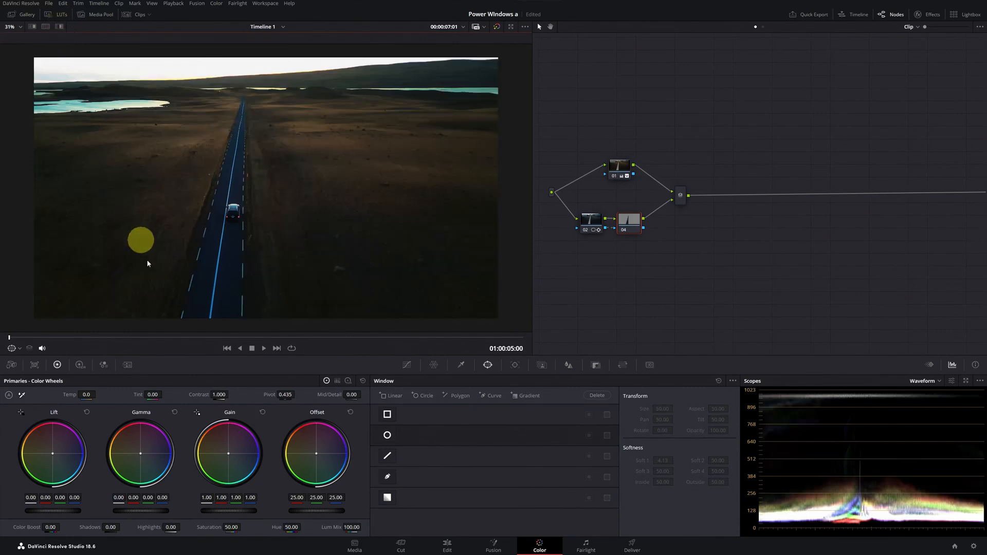
# Warm the outside node's Gain to red 1.15, green 0.97, blue 0.82, with Mid/Detail 20.00, Contrast 1.058 and Saturation 40.40, and compare it.
pyautogui.moveTo(228, 454); pyautogui.dragTo(201, 425)
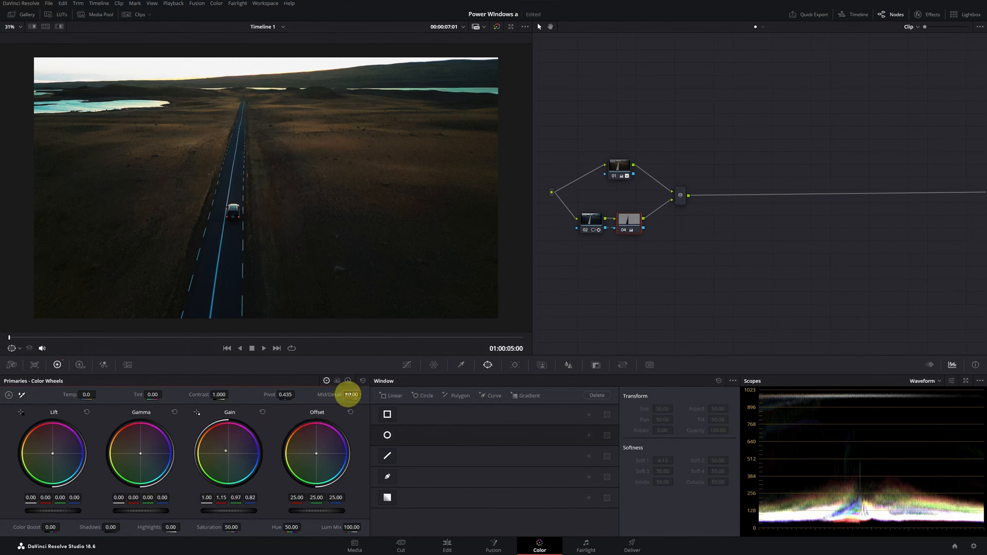
pyautogui.moveTo(220, 395); pyautogui.dragTo(227, 394)
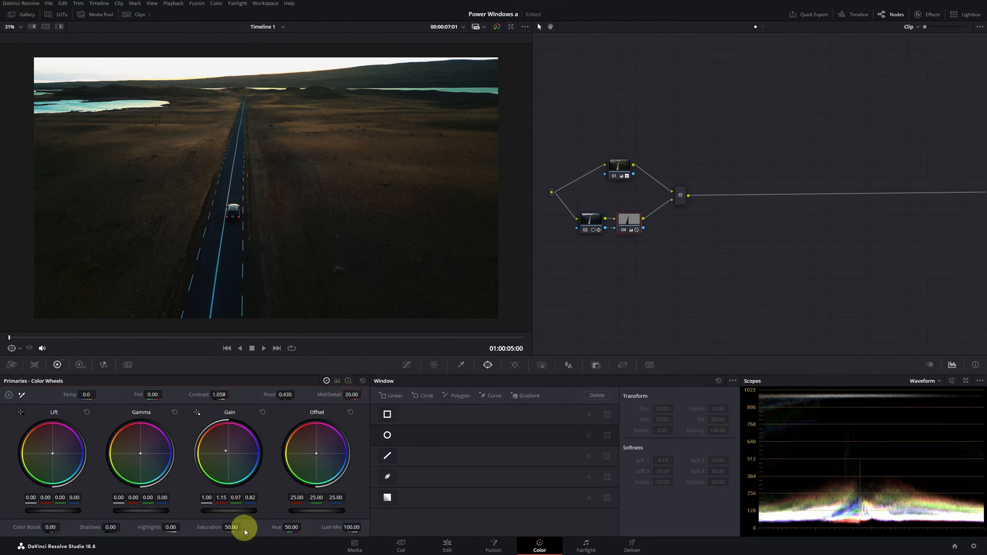
pyautogui.moveTo(235, 528); pyautogui.dragTo(216, 528)
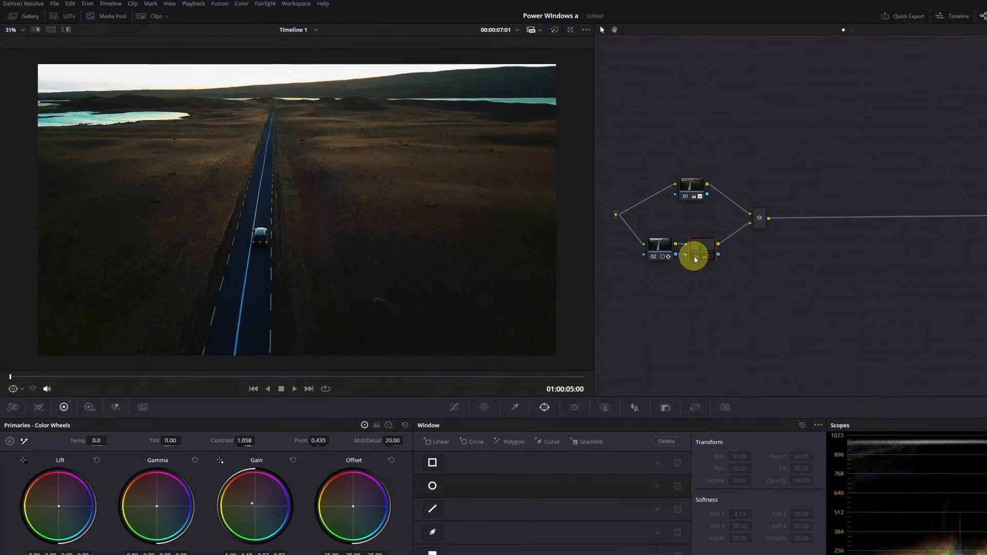
pyautogui.click(694, 259)
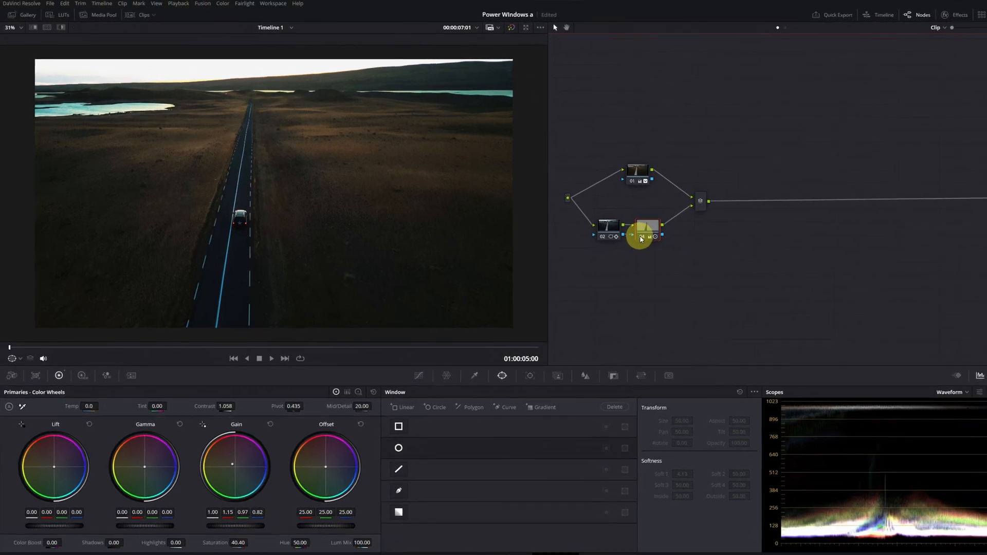
# Add a parallel node to node 01, place it below the road nodes, and copy node 01's grade onto it.
pyautogui.rightClick(634, 177)
pyautogui.moveTo(657, 214)
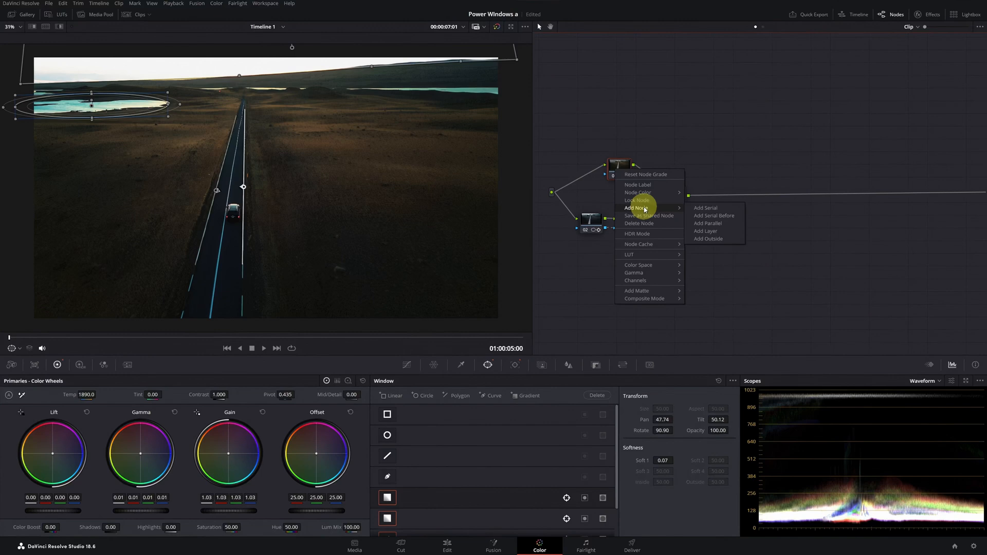
pyautogui.click(715, 208)
pyautogui.click(619, 270)
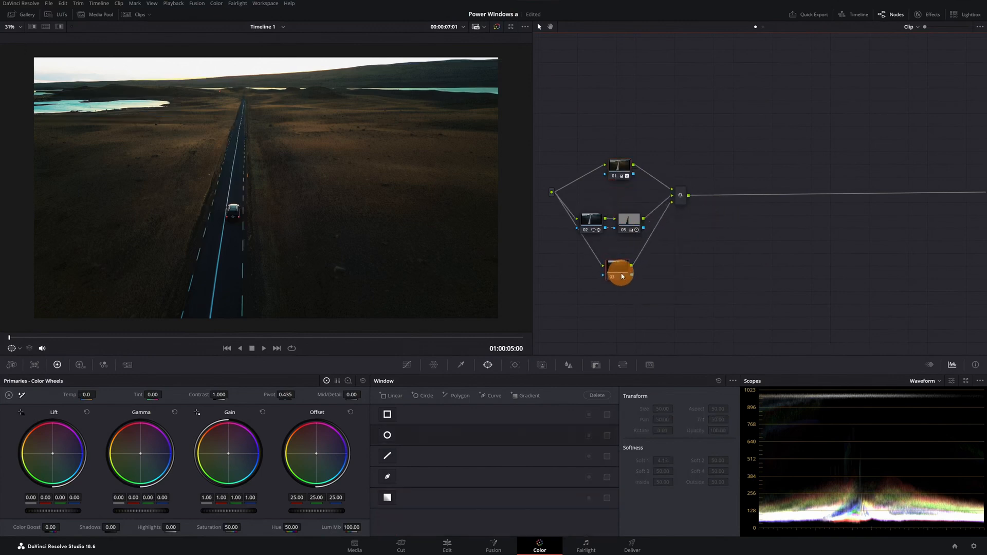
pyautogui.click(618, 166)
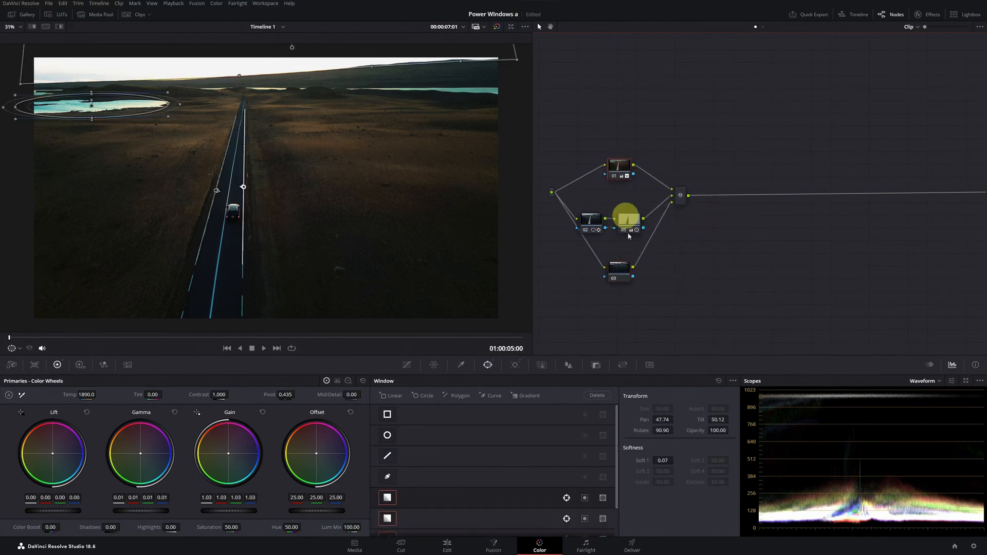
pyautogui.click(624, 267)
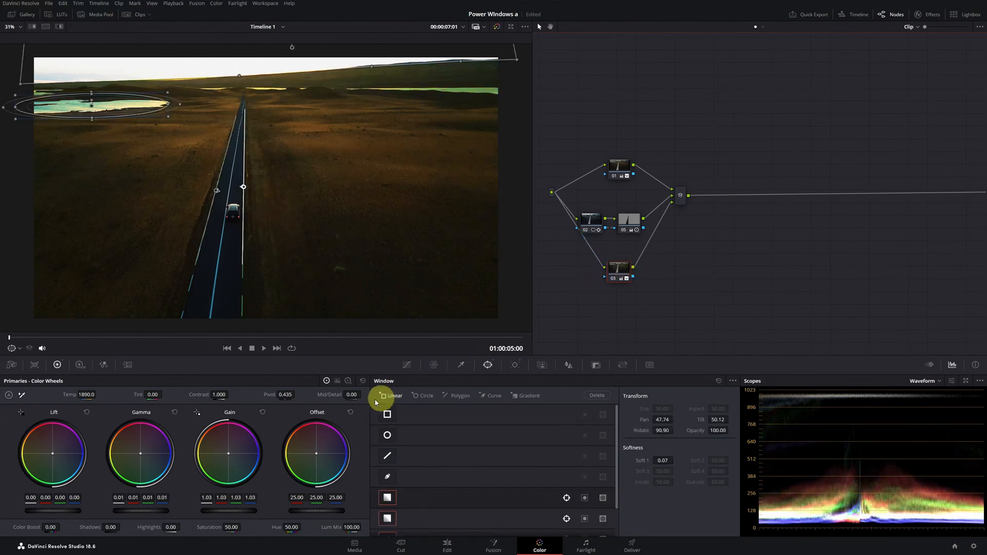
# Reset node 03's primaries, disable its two gradients and lake circle, and switch the sky curve from mask to normal window.
pyautogui.click(363, 381)
pyautogui.moveTo(616, 469); pyautogui.dragTo(617, 522)
pyautogui.click(387, 463)
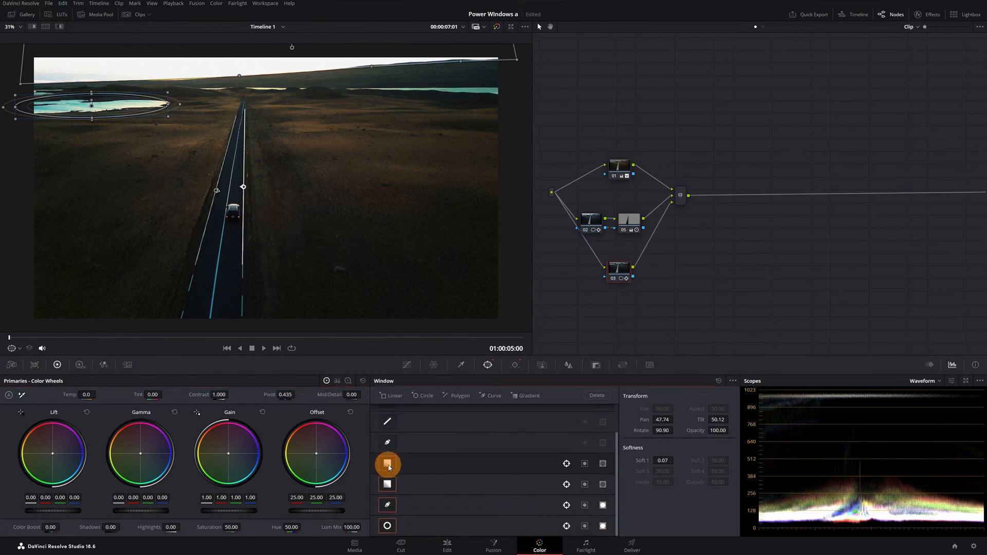
pyautogui.click(387, 484)
pyautogui.click(387, 525)
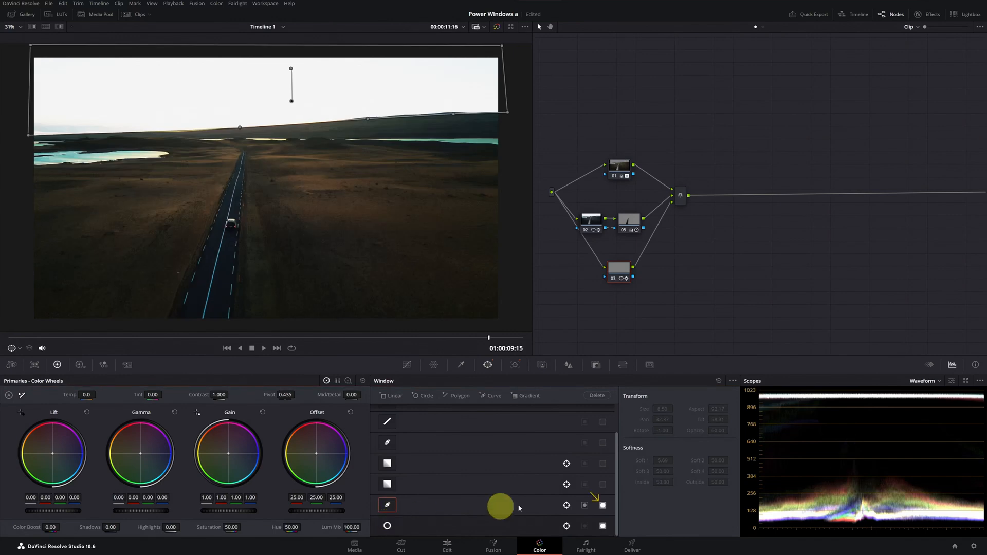
pyautogui.click(602, 506)
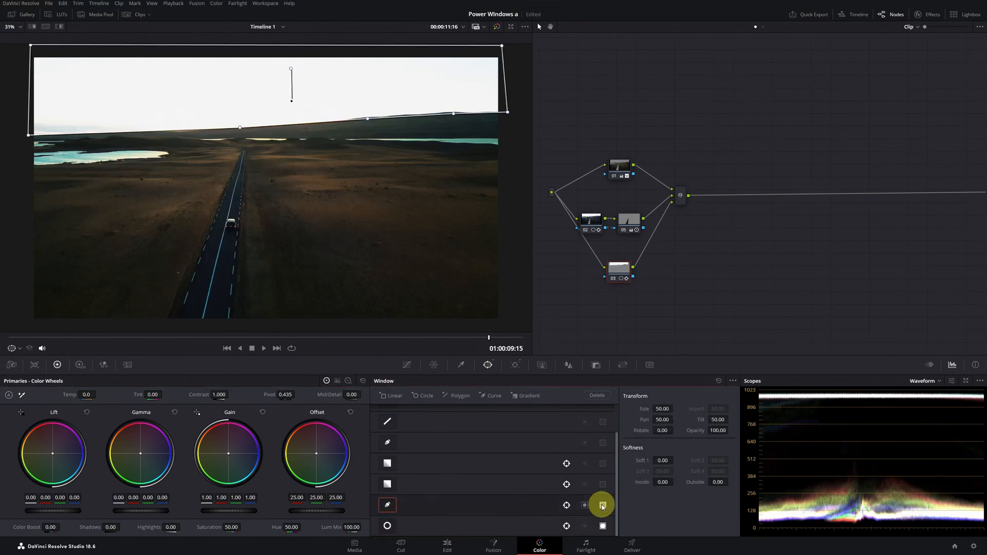
# Warm the sky's Gain to red 1.04, green 1.00, blue 0.88, and set the curve window's Outside softness to 0.60.
pyautogui.moveTo(228, 453)
pyautogui.mouseDown()
pyautogui.moveTo(235, 424)
pyautogui.moveTo(260, 485)
pyautogui.moveTo(185, 493)
pyautogui.moveTo(211, 469)
pyautogui.moveTo(234, 472)
pyautogui.moveTo(216, 441)
pyautogui.moveTo(228, 455)
pyautogui.mouseUp()
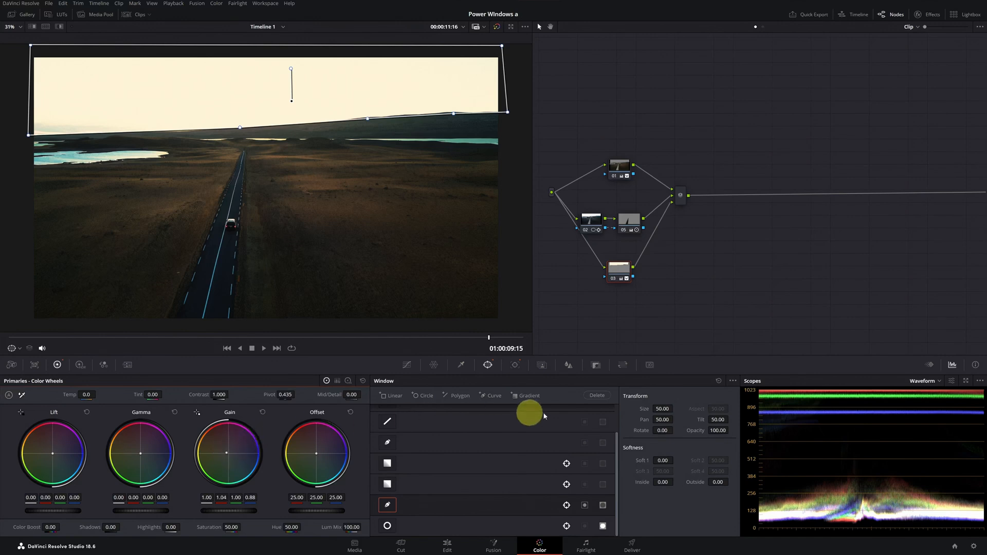
pyautogui.moveTo(712, 481)
pyautogui.mouseDown()
pyautogui.moveTo(722, 482)
pyautogui.moveTo(709, 484)
pyautogui.mouseUp()
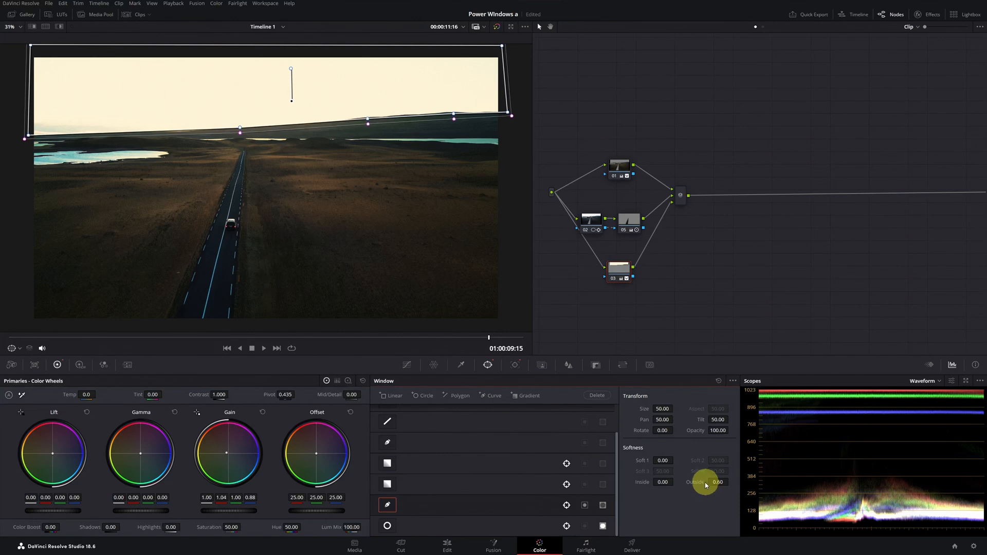
pyautogui.moveTo(486, 338); pyautogui.dragTo(459, 348)
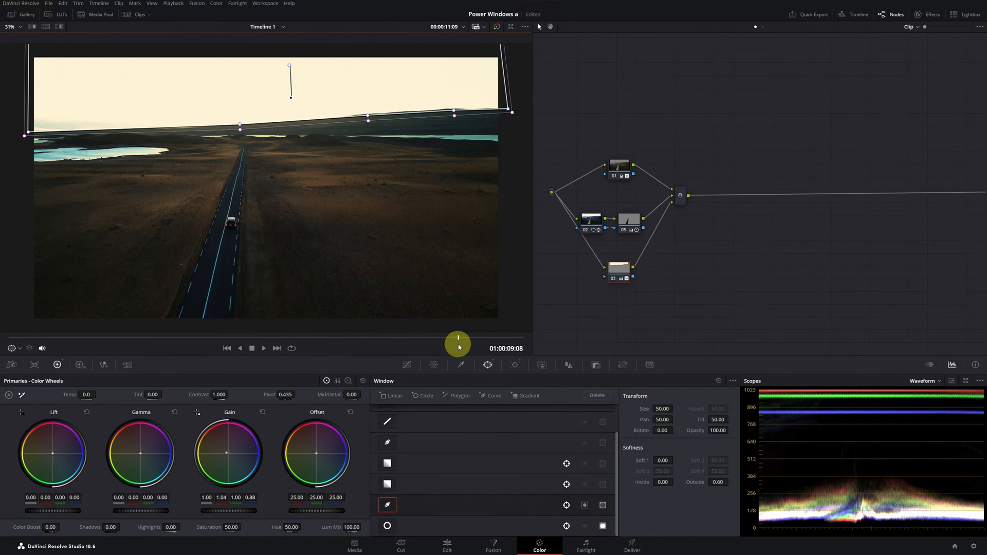
# Add a parallel node to node 03 and fit a small circle window around the car at Pan 46.46, Tilt 46.52.
pyautogui.rightClick(615, 273)
pyautogui.moveTo(651, 311)
pyautogui.click(708, 327)
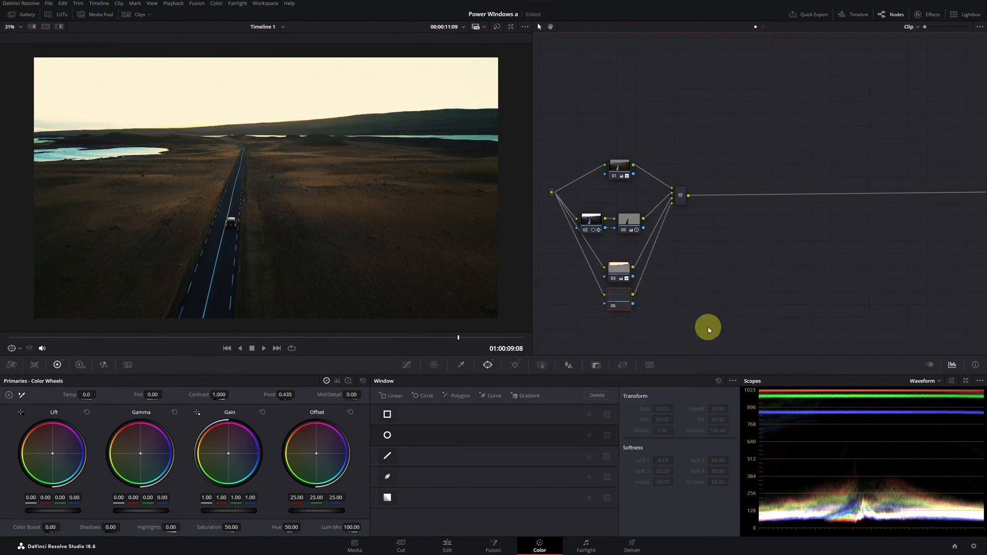
pyautogui.click(387, 435)
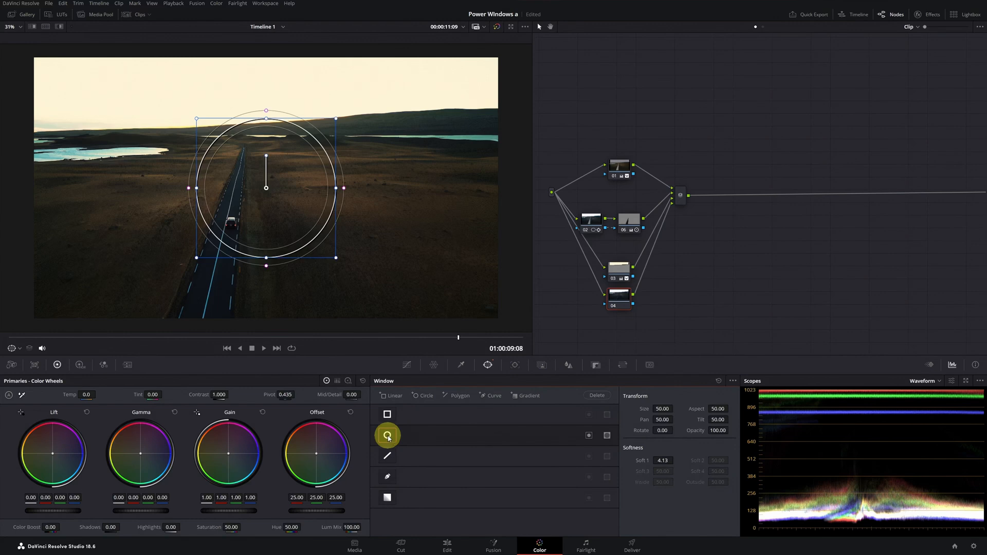
pyautogui.moveTo(266, 195); pyautogui.dragTo(229, 223)
pyautogui.moveTo(299, 291); pyautogui.dragTo(240, 235)
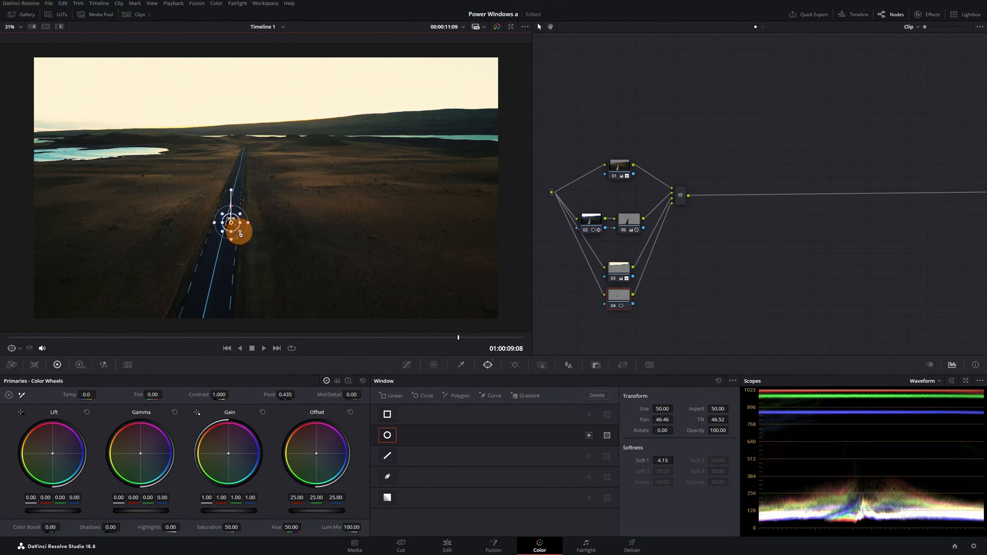
# Track the car's circle window forward and reverse with Rotate disabled, and check the window mid-clip.
pyautogui.click(518, 365)
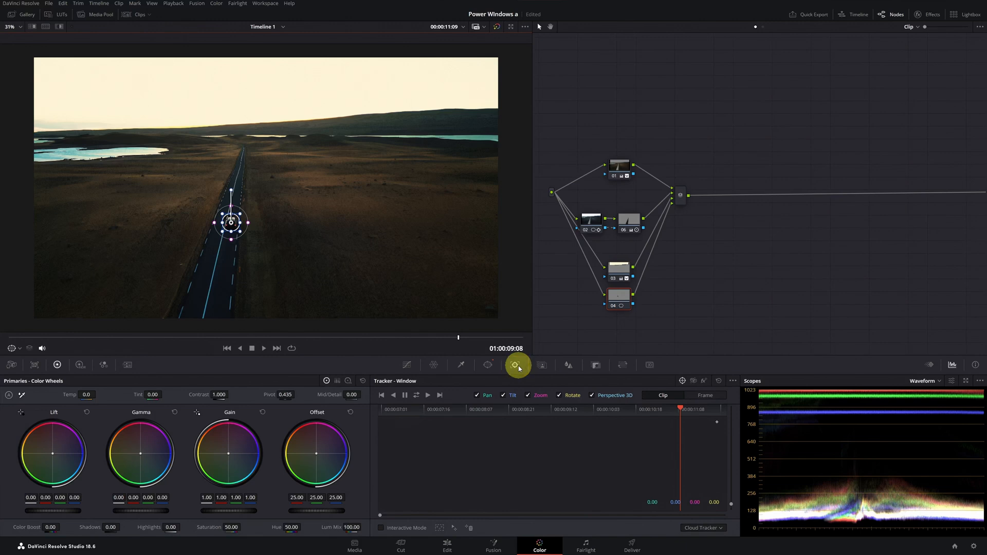
pyautogui.click(559, 396)
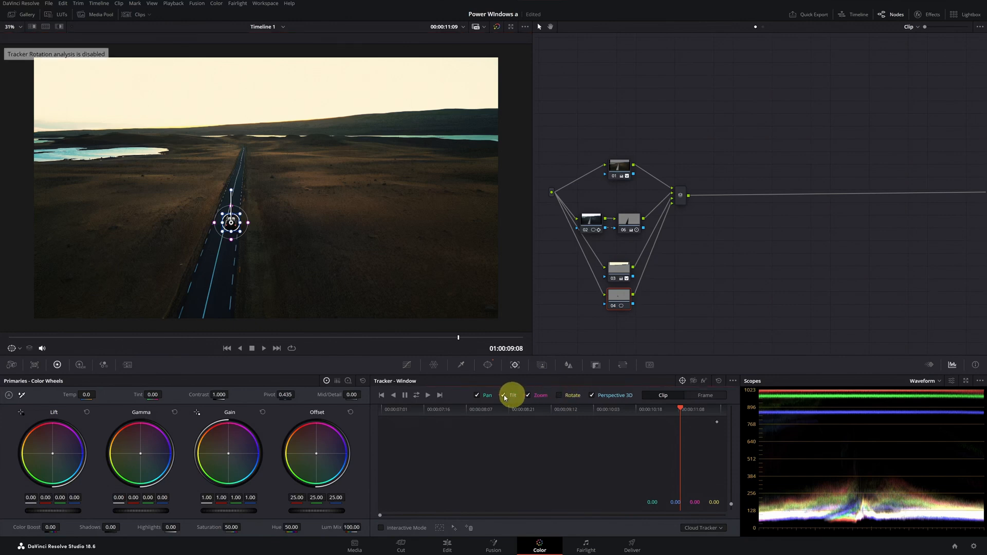
pyautogui.click(417, 396)
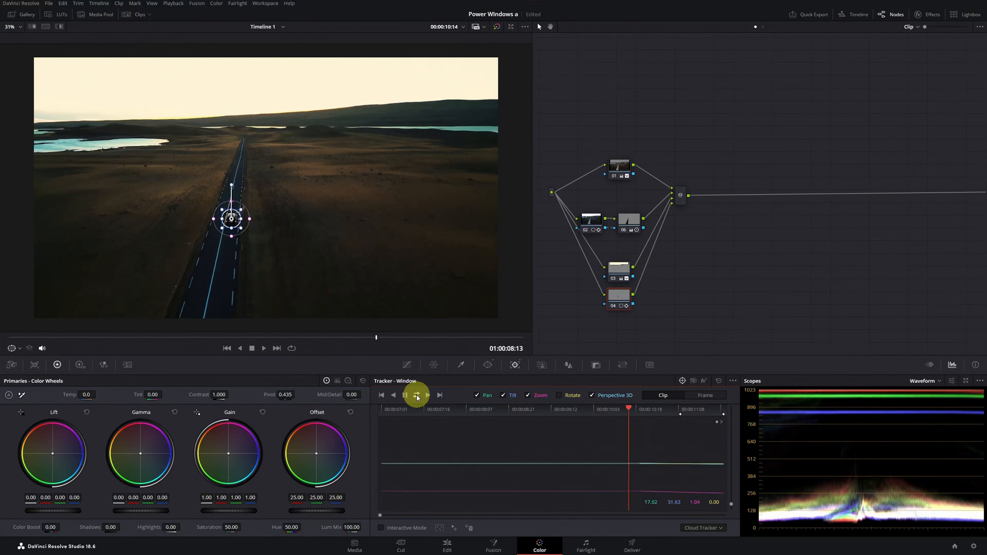
pyautogui.click(246, 338)
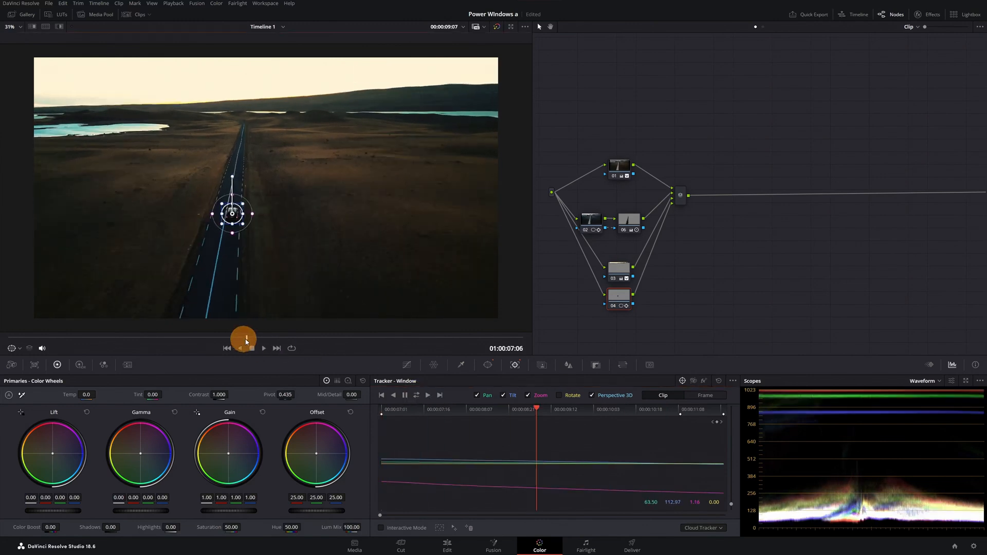
# Stretch the car's circle window across the full frame width with Size 44.76 and Aspect 98.24, and invert it.
pyautogui.click(488, 365)
pyautogui.moveTo(242, 214); pyautogui.dragTo(471, 216)
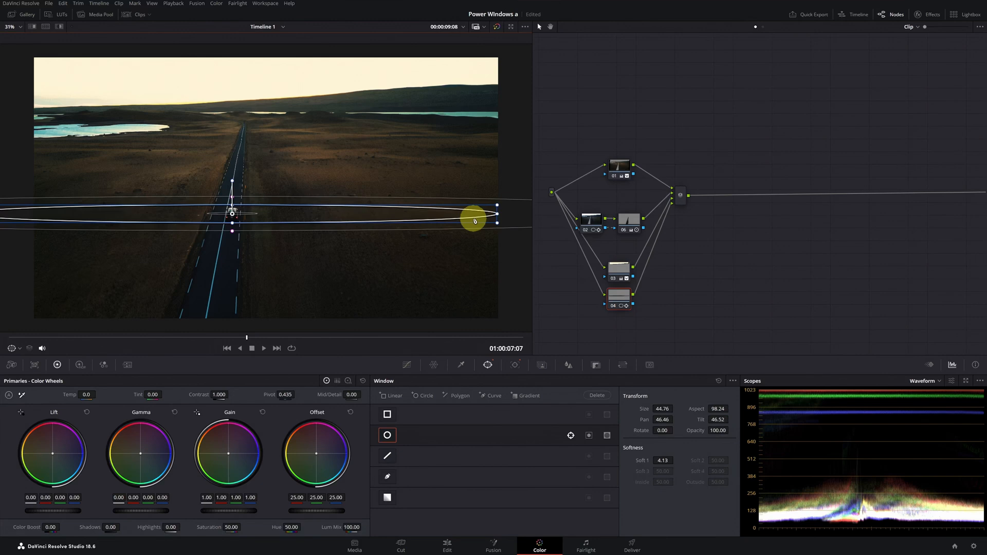
pyautogui.click(587, 436)
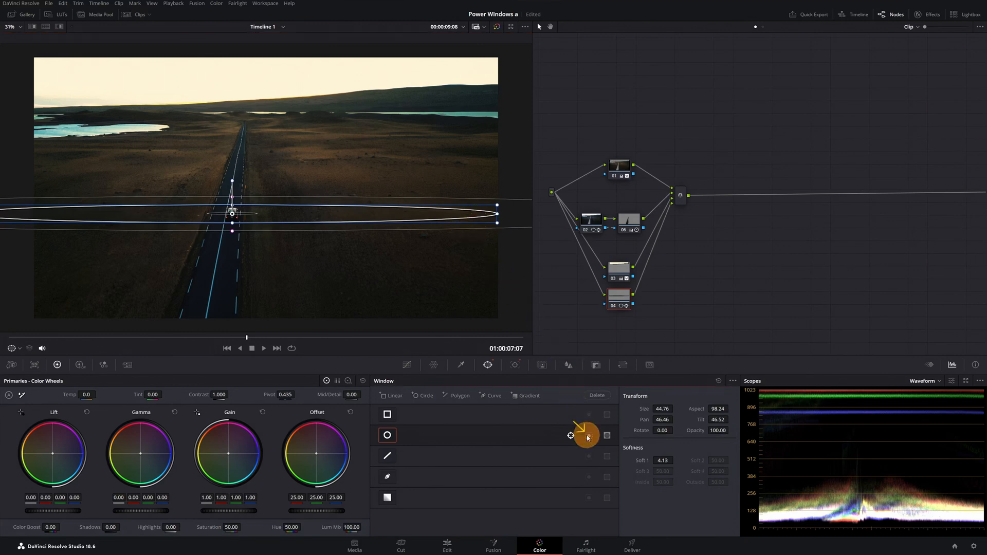
# Set node 04's blur Radius to 0.81 and play the clip from the start.
pyautogui.click(568, 366)
pyautogui.moveTo(432, 449); pyautogui.dragTo(434, 418)
pyautogui.moveTo(247, 338); pyautogui.dragTo(1, 341)
pyautogui.press('space')
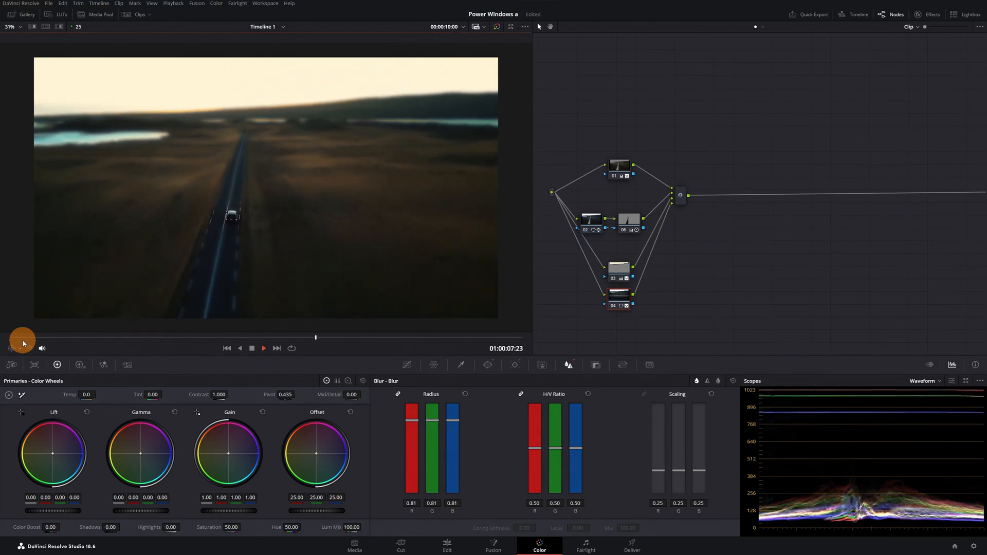
pyautogui.press('space')
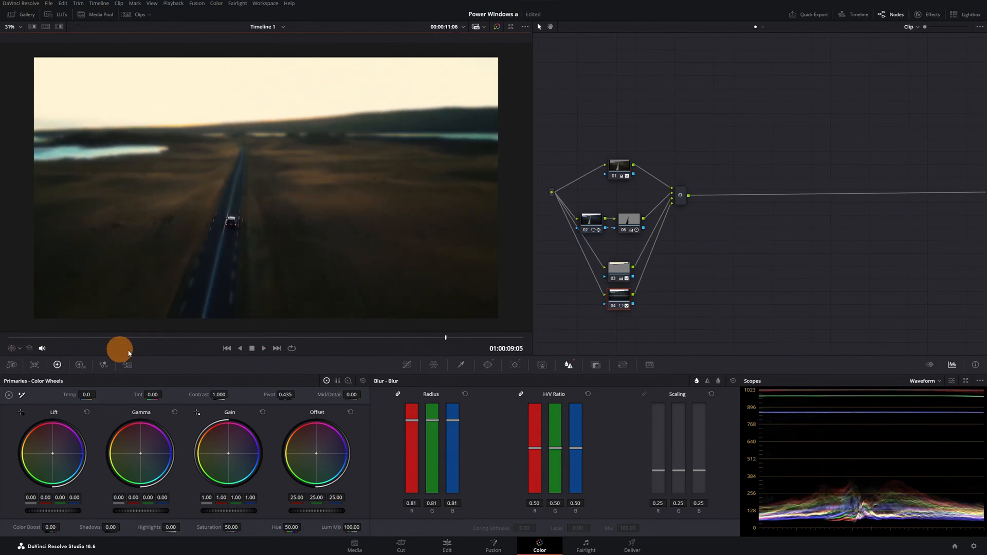
# Reduce node 04's blur Radius to 0.65 and replay the clip from the start.
pyautogui.moveTo(430, 419); pyautogui.dragTo(431, 432)
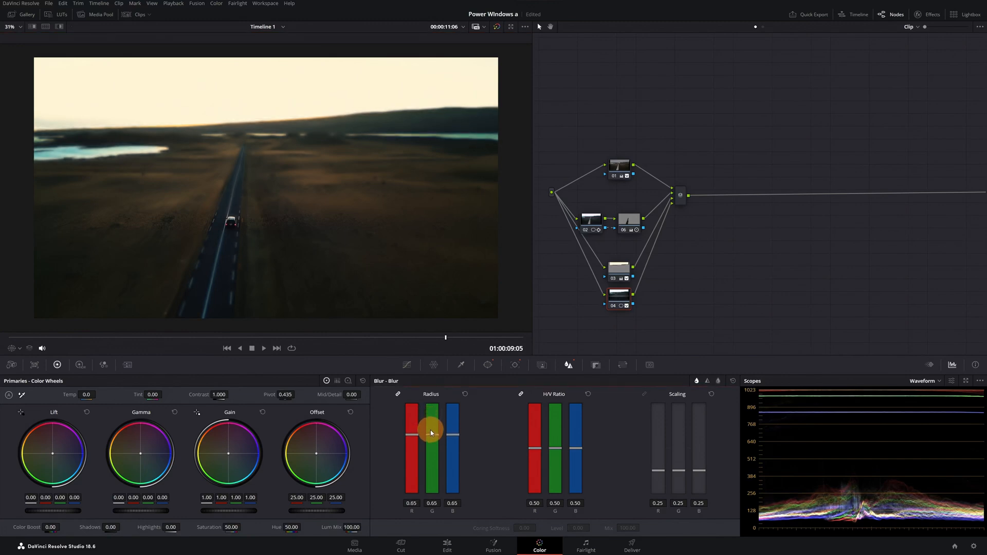
pyautogui.click(11, 337)
pyautogui.press('space')
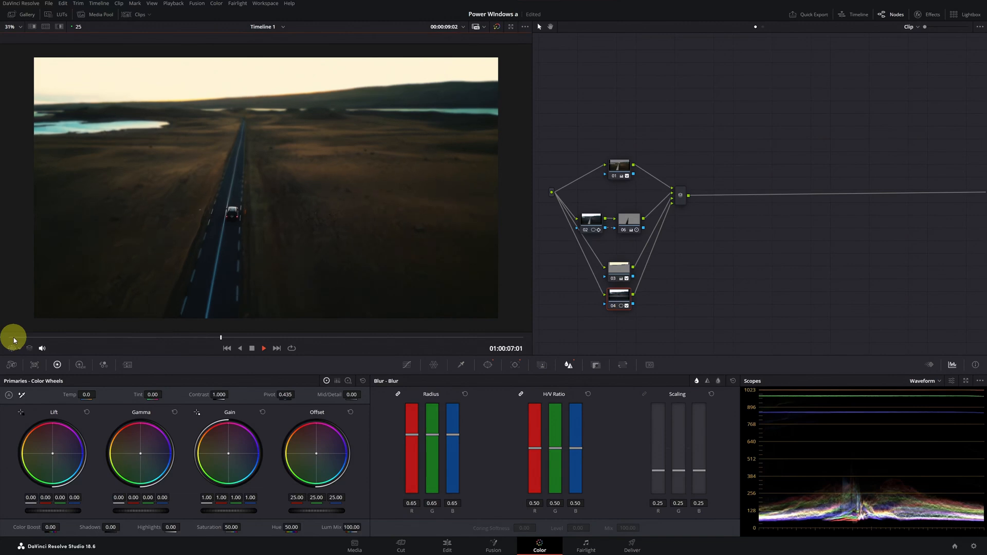
pyautogui.press('space')
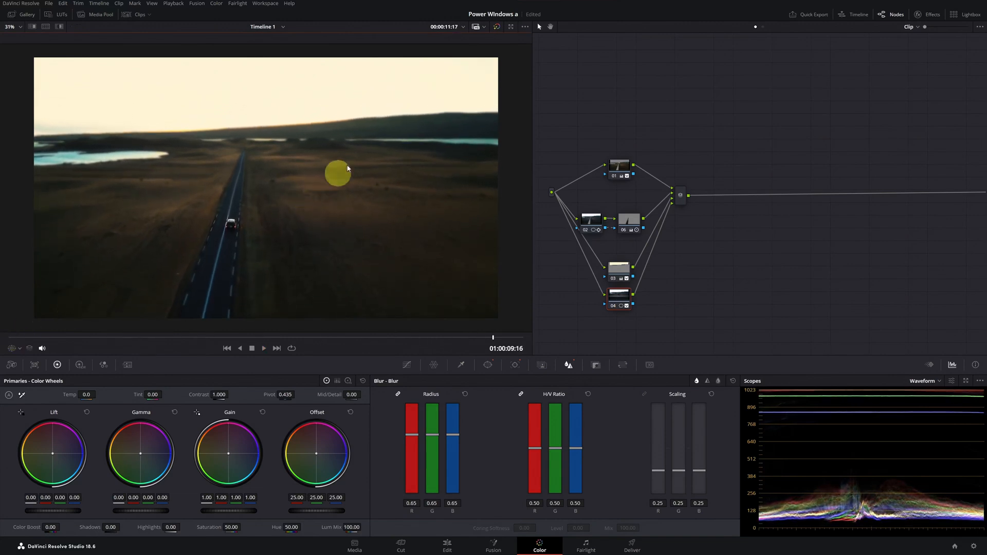
# Compare the clip with and without the full grade by repeatedly bypassing and restoring all color corrections.
pyautogui.click(497, 27)
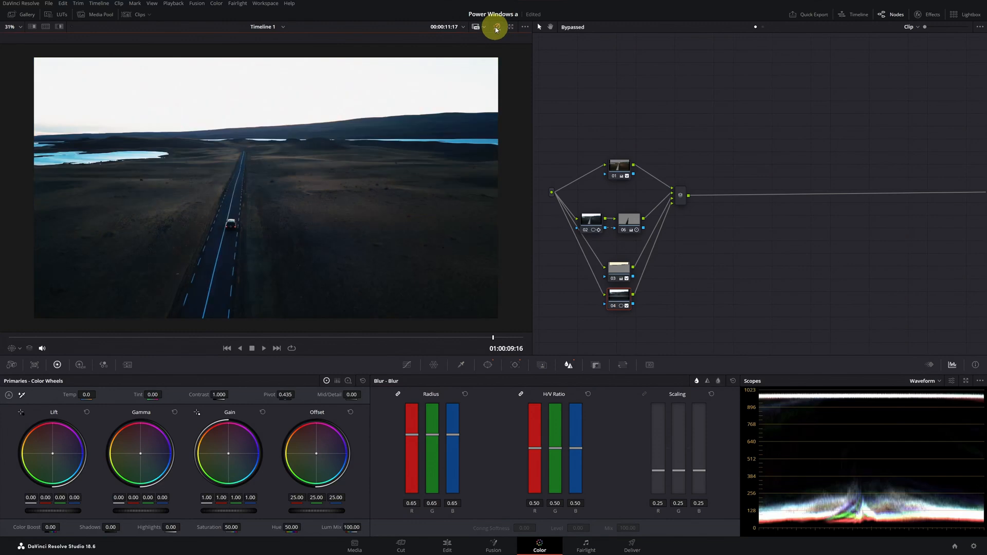
pyautogui.click(497, 28)
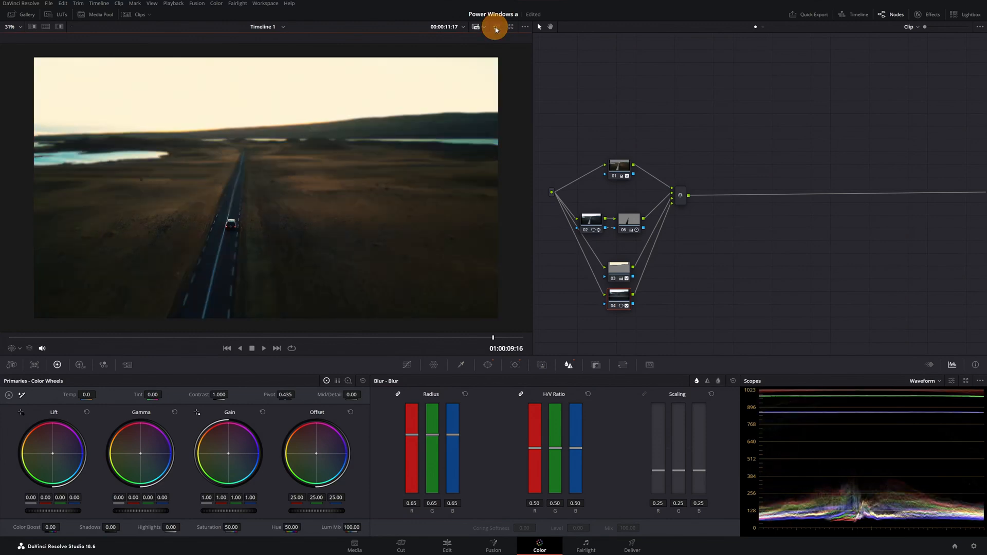
pyautogui.click(496, 28)
pyautogui.click(495, 29)
pyautogui.click(496, 29)
pyautogui.click(496, 29)
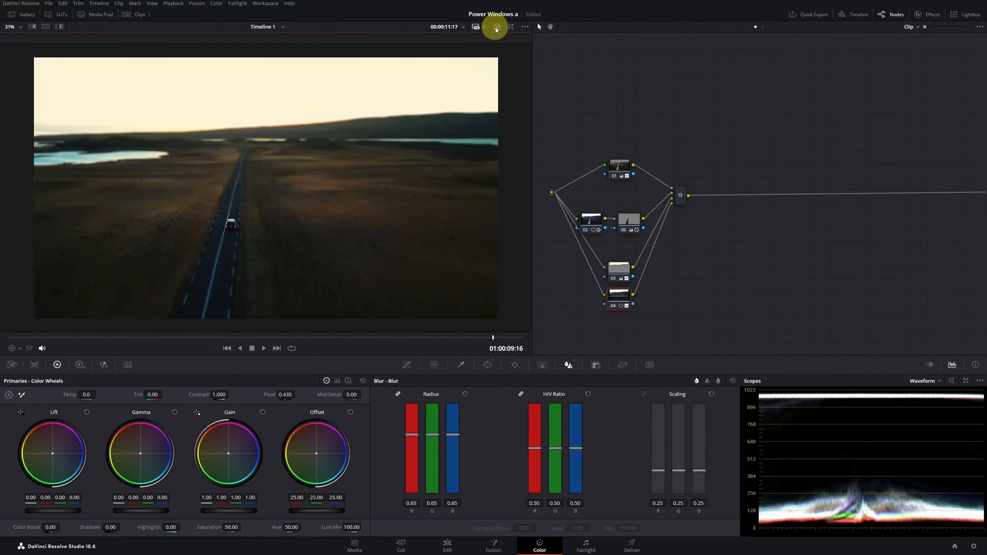